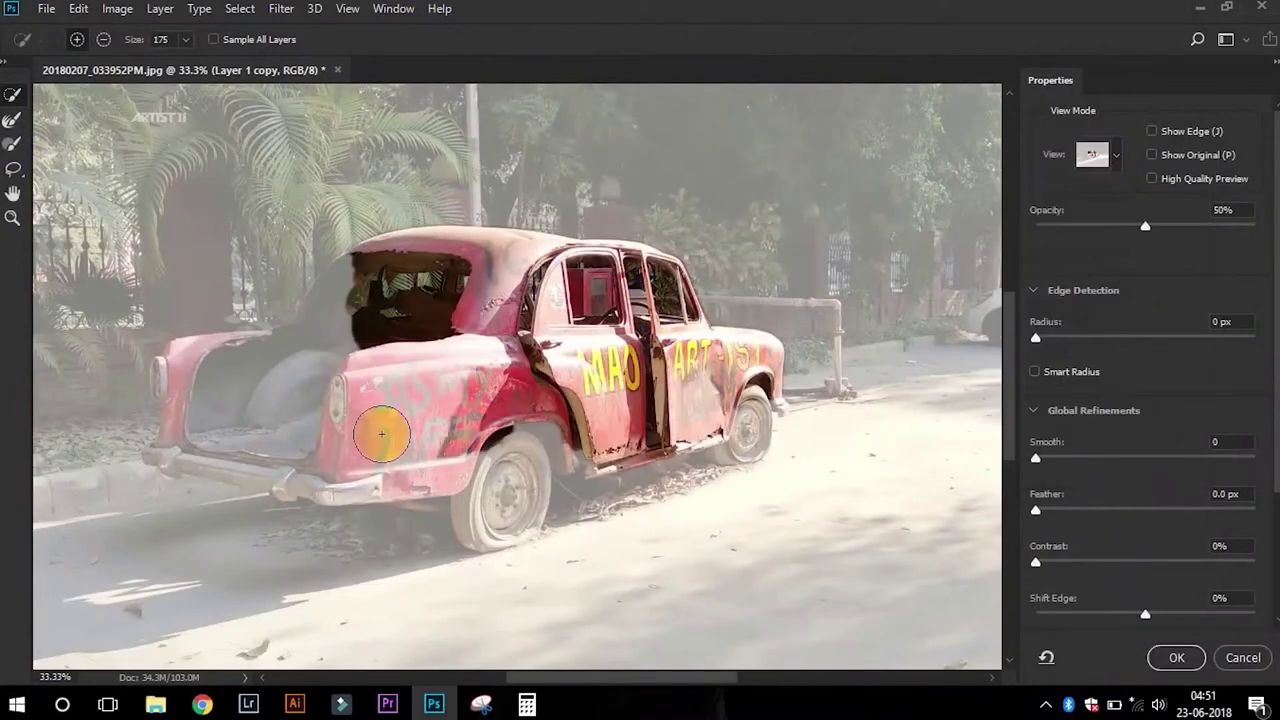
- Add the car's rear body to the car selection in Select and Mask
left_click_drag(381, 433, 223, 429)
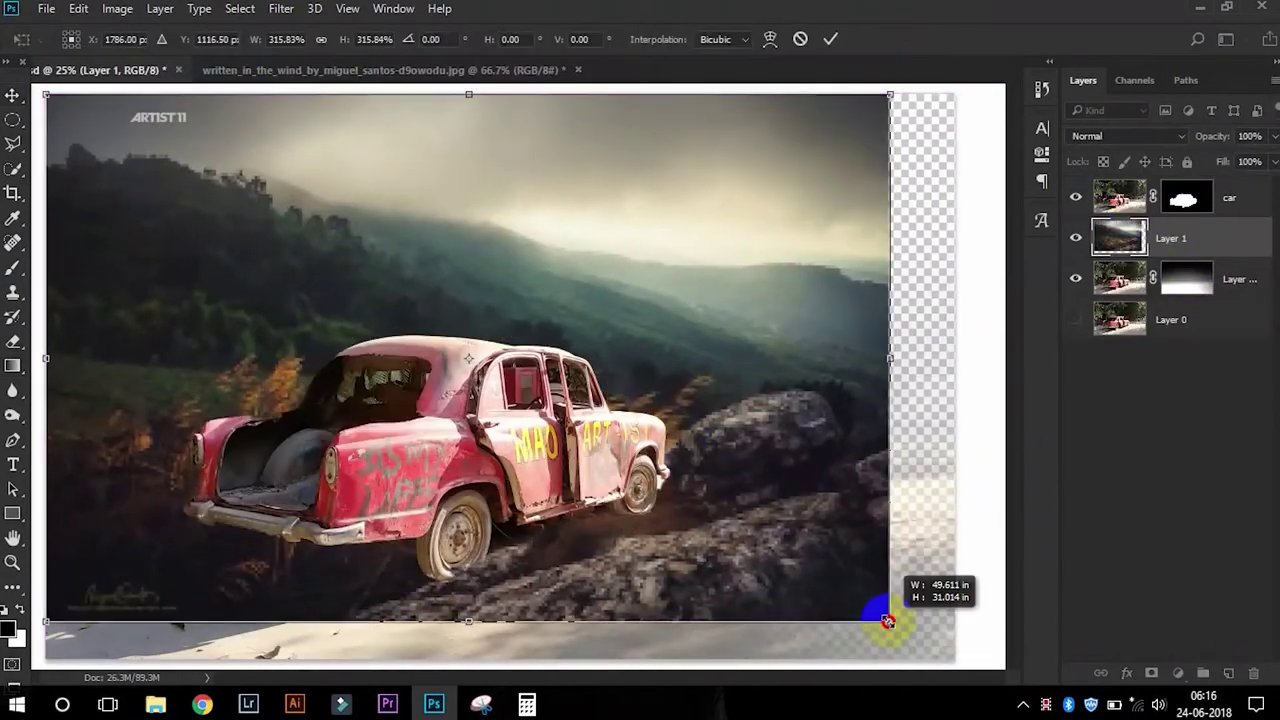
- Scale the landscape to fill the canvas and mask it off the road behind the car
left_click_drag(872, 606, 960, 635)
key("Return")
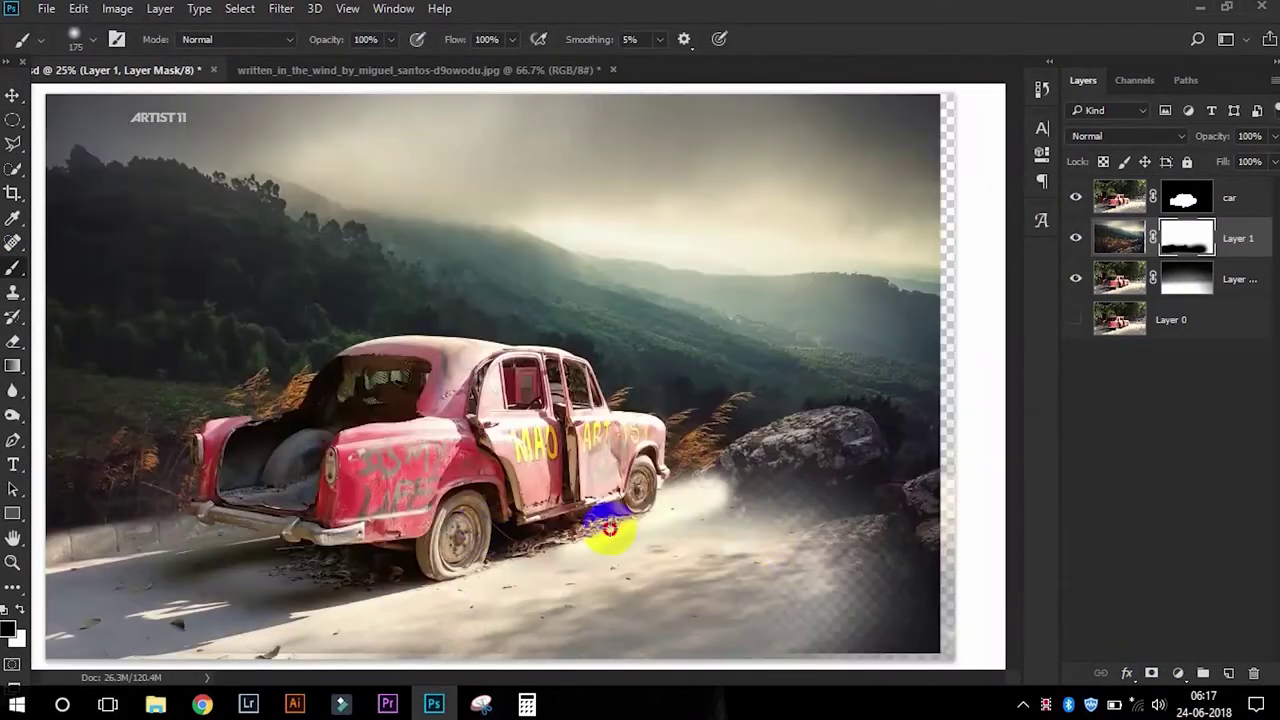
left_click_drag(608, 523, 900, 540)
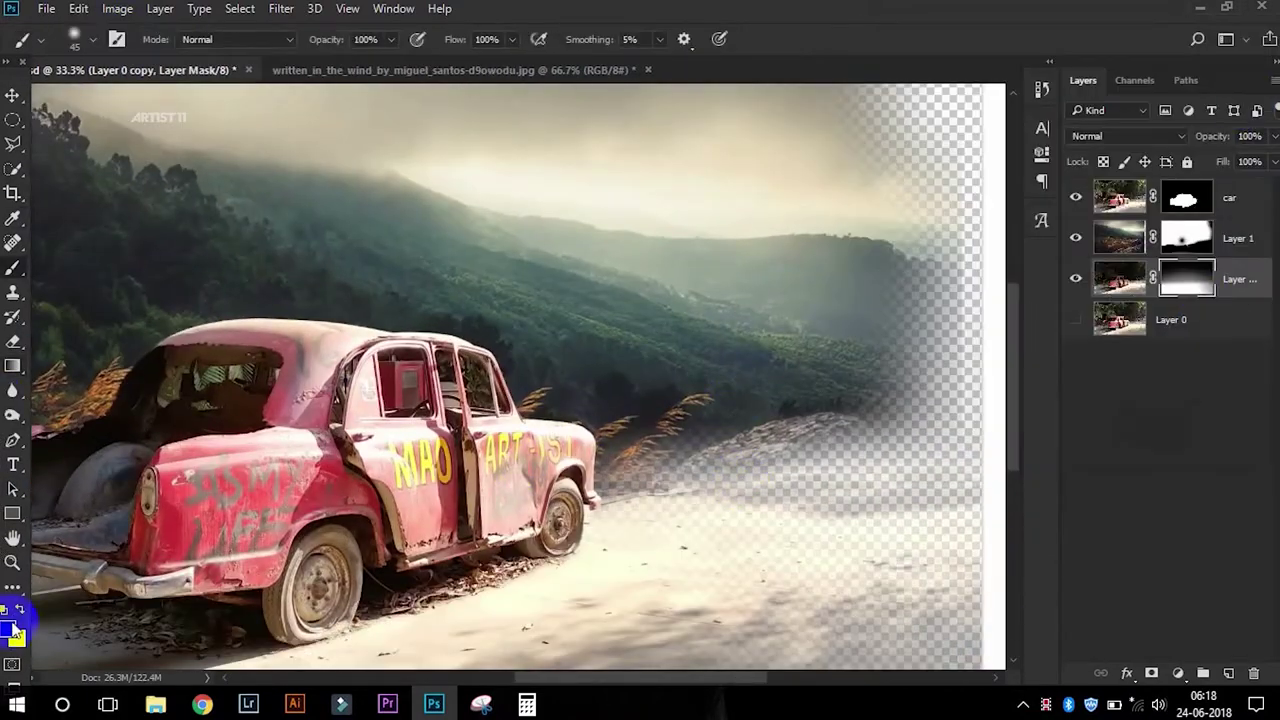
left_click_drag(611, 476, 900, 460)
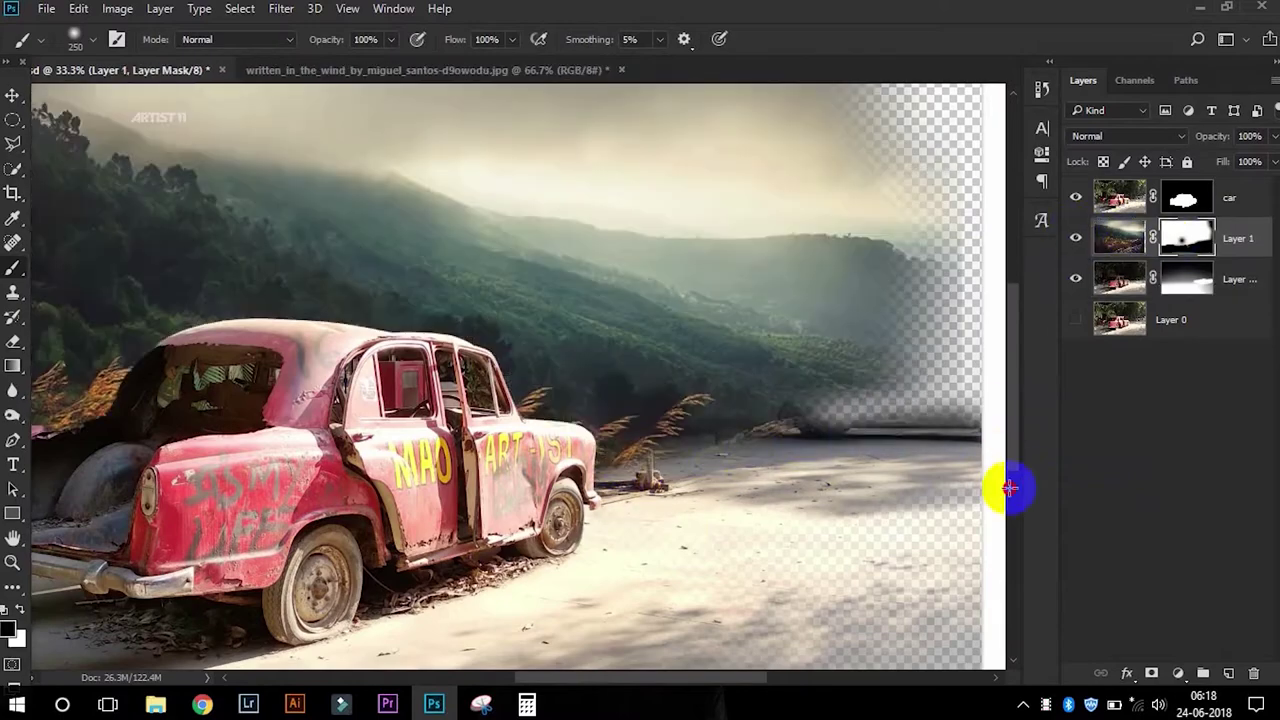
- Open the stormy clouds photo for the sky
left_click_drag(818, 552, 706, 432)
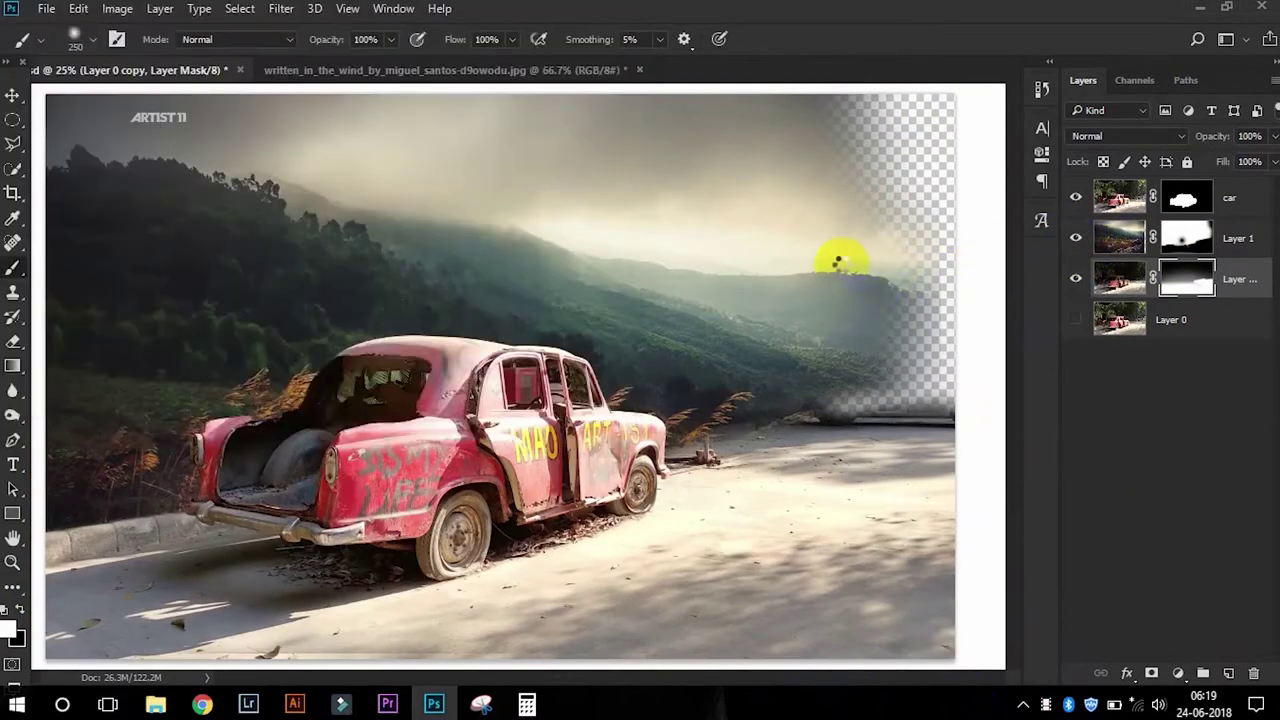
key("v")
key("ctrl+a")
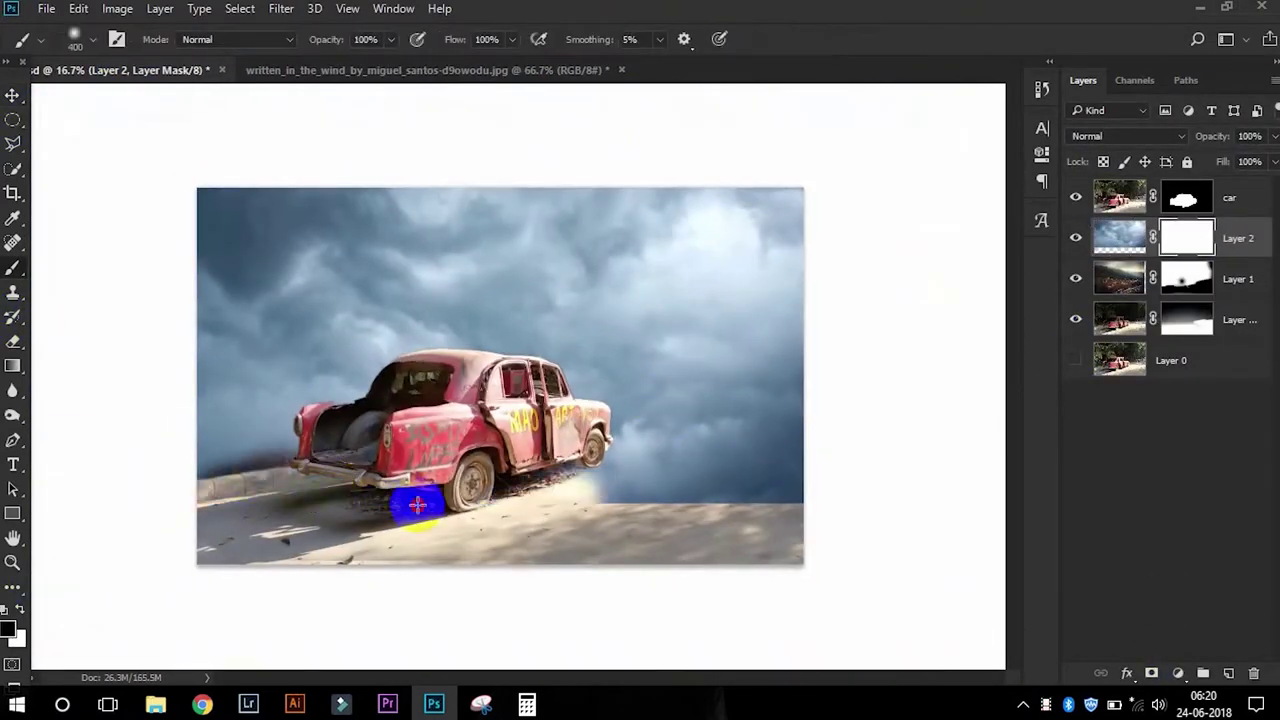
- Paint the cloud mask at 45% brush opacity to reveal the mountains and soften the road edge
left_click_drag(418, 505, 280, 443)
left_click(1127, 136)
left_click_drag(230, 250, 281, 242)
type("45")
left_click_drag(290, 350, 567, 222)
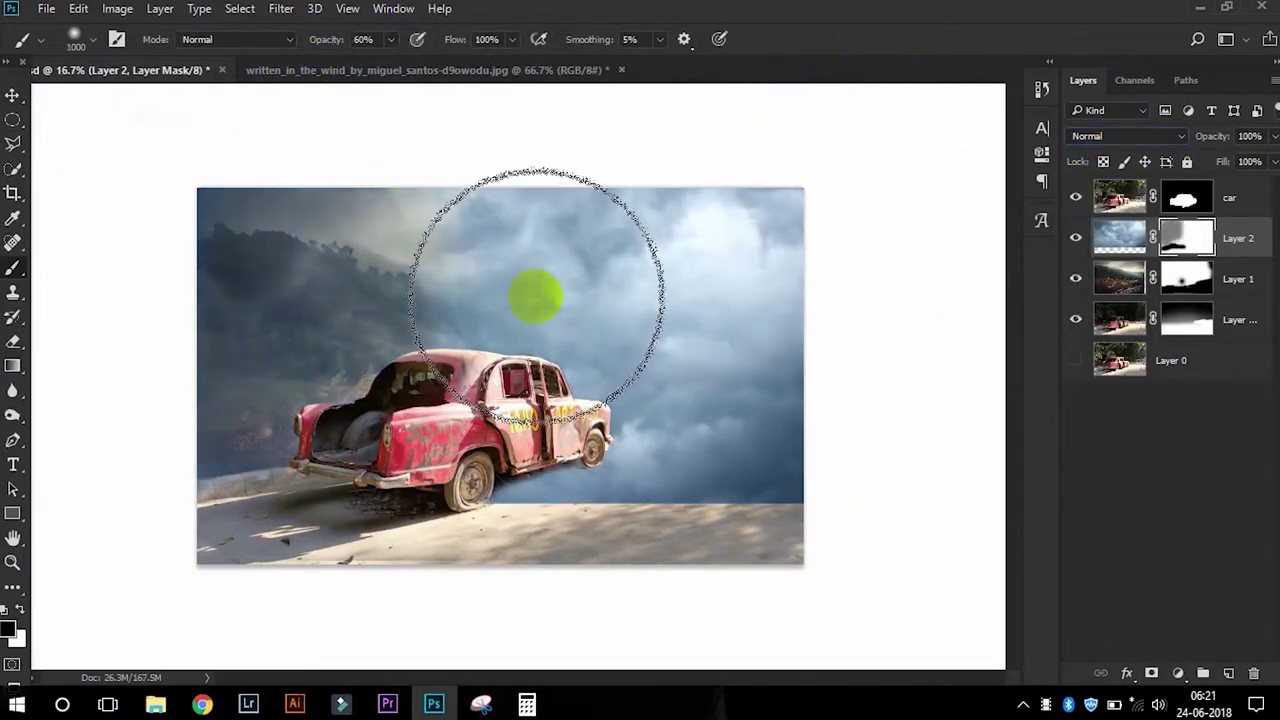
mouse_move(549, 566)
left_mouse_down()
mouse_move(900, 214)
mouse_move(527, 425)
left_mouse_up()
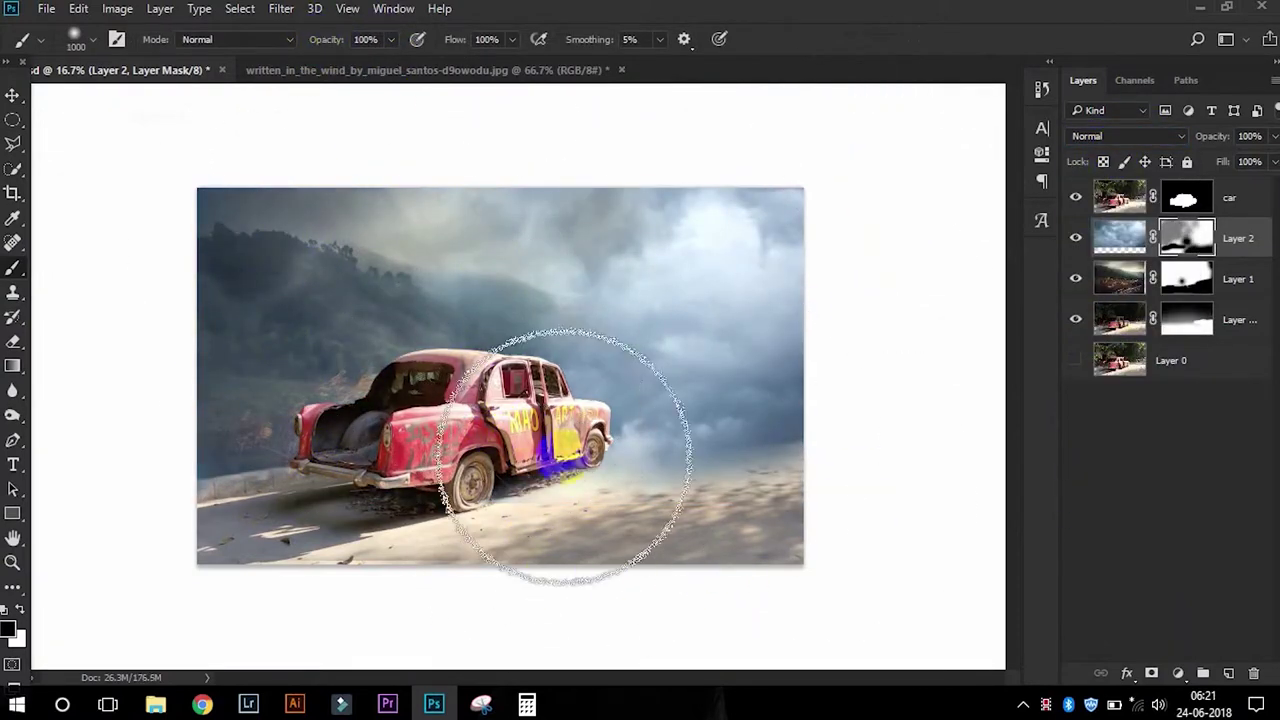
mouse_move(731, 524)
left_mouse_down()
mouse_move(617, 351)
mouse_move(263, 189)
mouse_move(729, 320)
left_mouse_up()
- Try 75% opacity on the cloud layer, then restore it to full opacity
key("v")
mouse_move(1274, 136)
left_mouse_down()
mouse_move(1253, 168)
mouse_move(1272, 163)
left_mouse_up()
left_click(1119, 238)
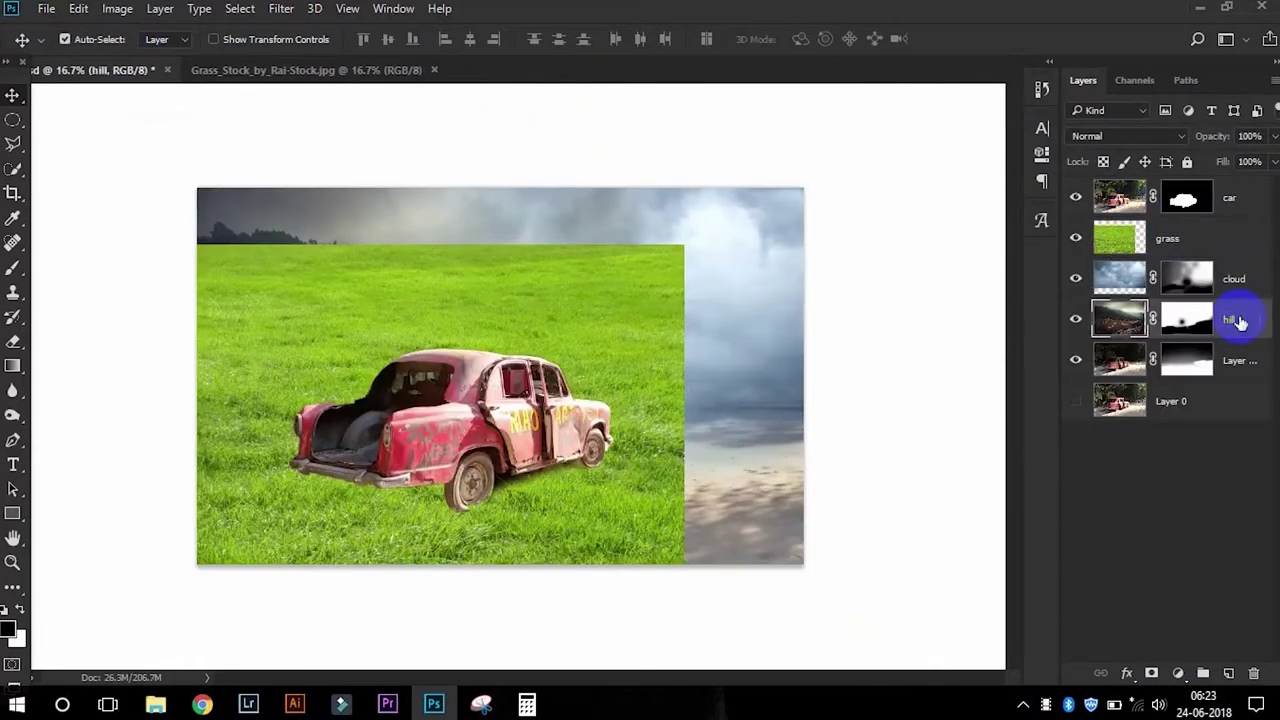
- Scale the grass level under the car, discarding an earlier tilted attempt
key("ctrl+t")
left_click_drag(684, 245, 711, 357)
left_click_drag(870, 330, 889, 372)
key("Escape")
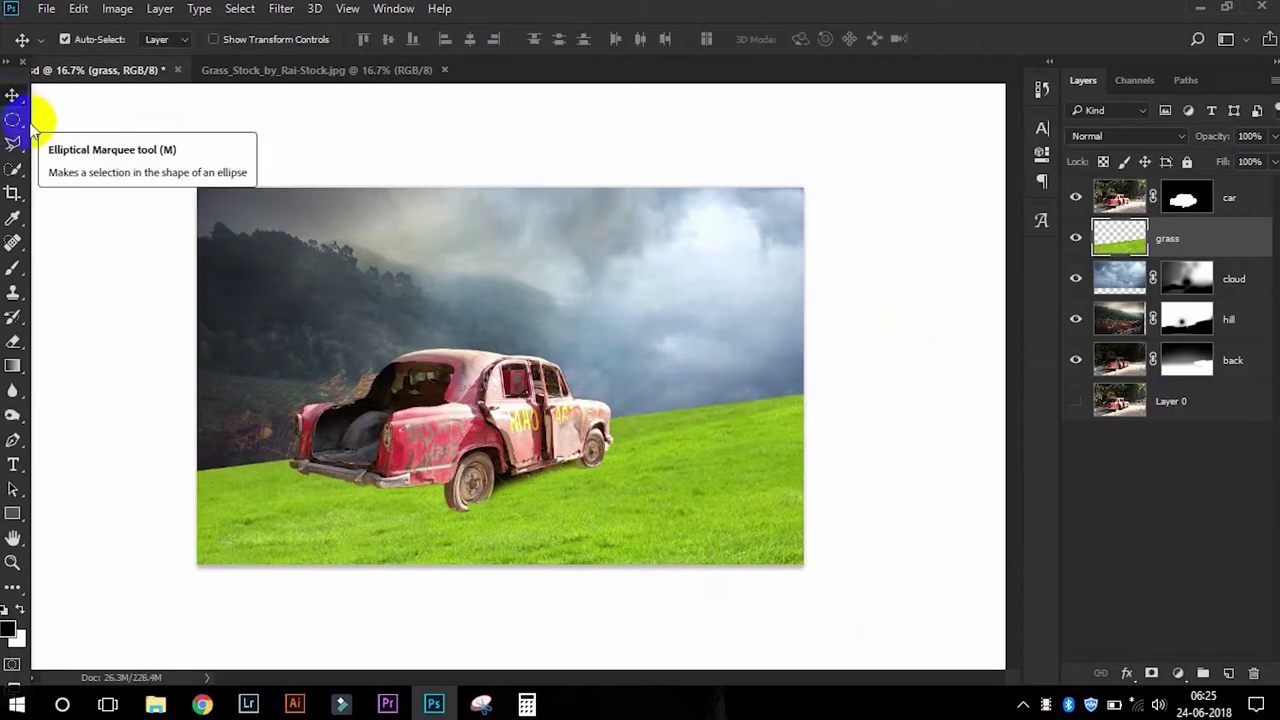
key("ctrl+t")
mouse_move(677, 571)
left_mouse_down()
mouse_move(746, 460)
mouse_move(506, 475)
left_mouse_up()
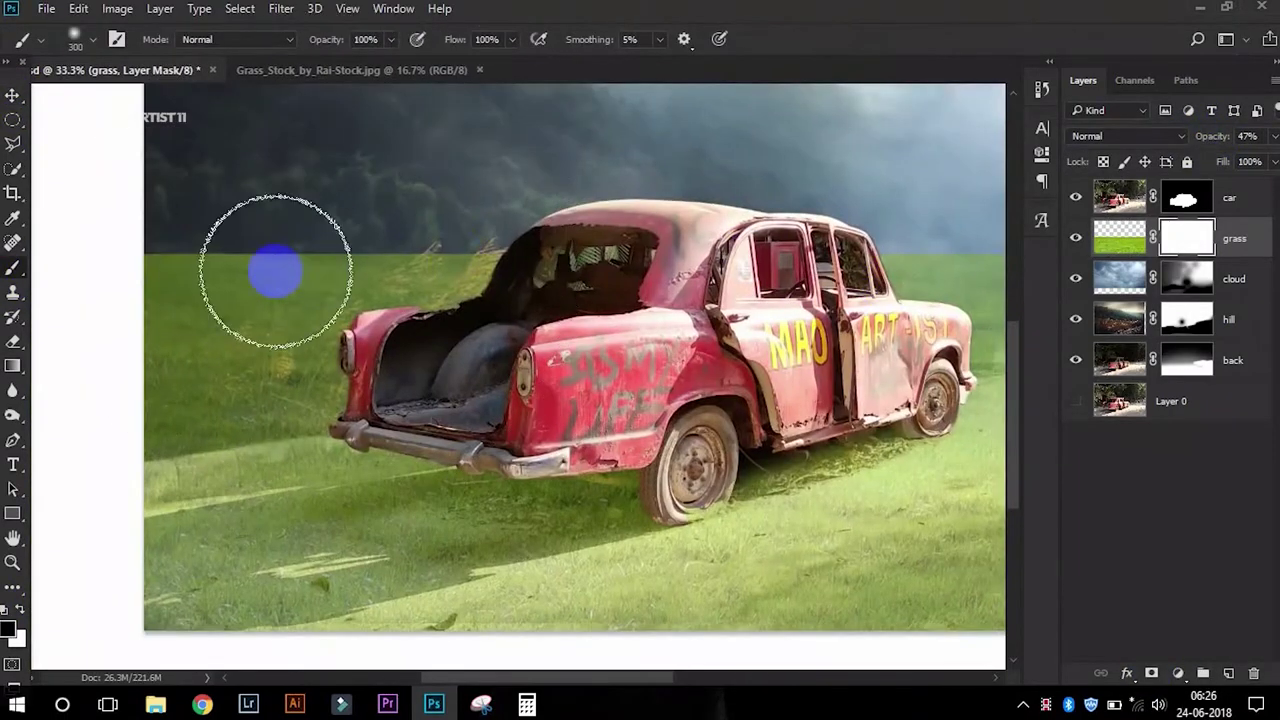
- Mask the grass off the curb on the left and beside the car
left_click_drag(274, 271, 223, 366)
scroll(223, 366, "up", 3)
left_click_drag(429, 271, 448, 425)
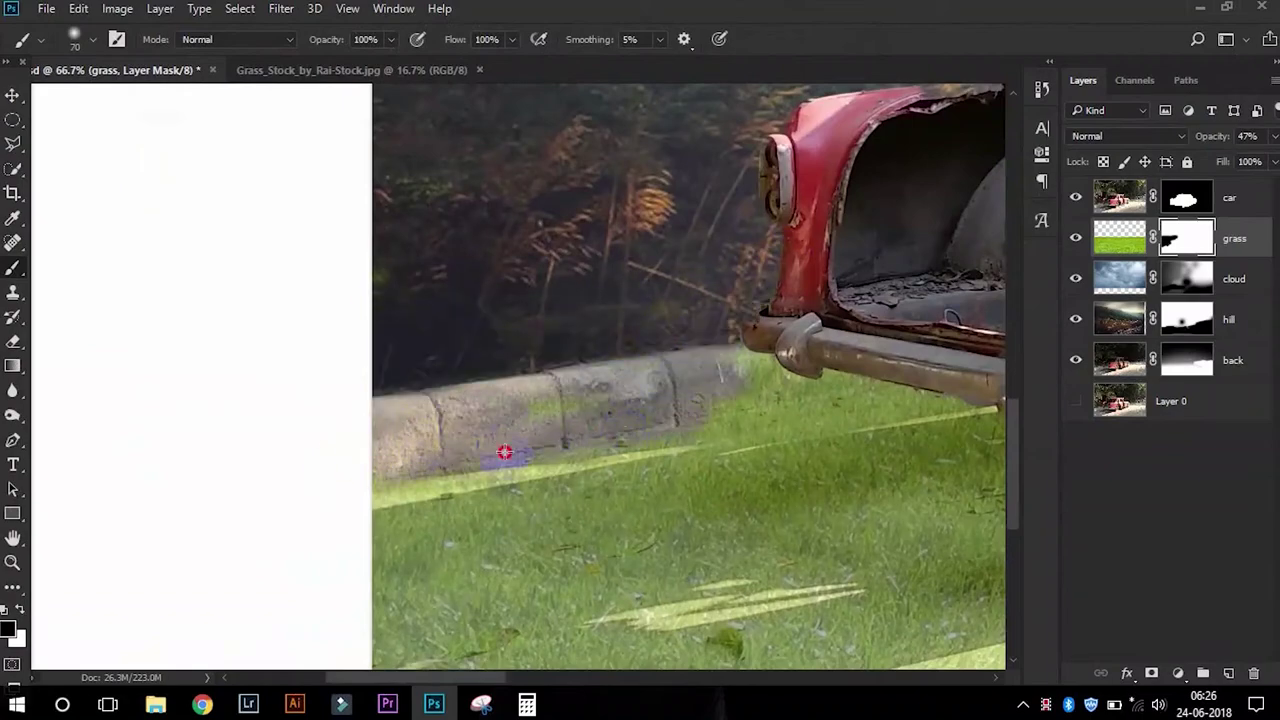
scroll(860, 403, "down", 3)
scroll(686, 500, "down", 2)
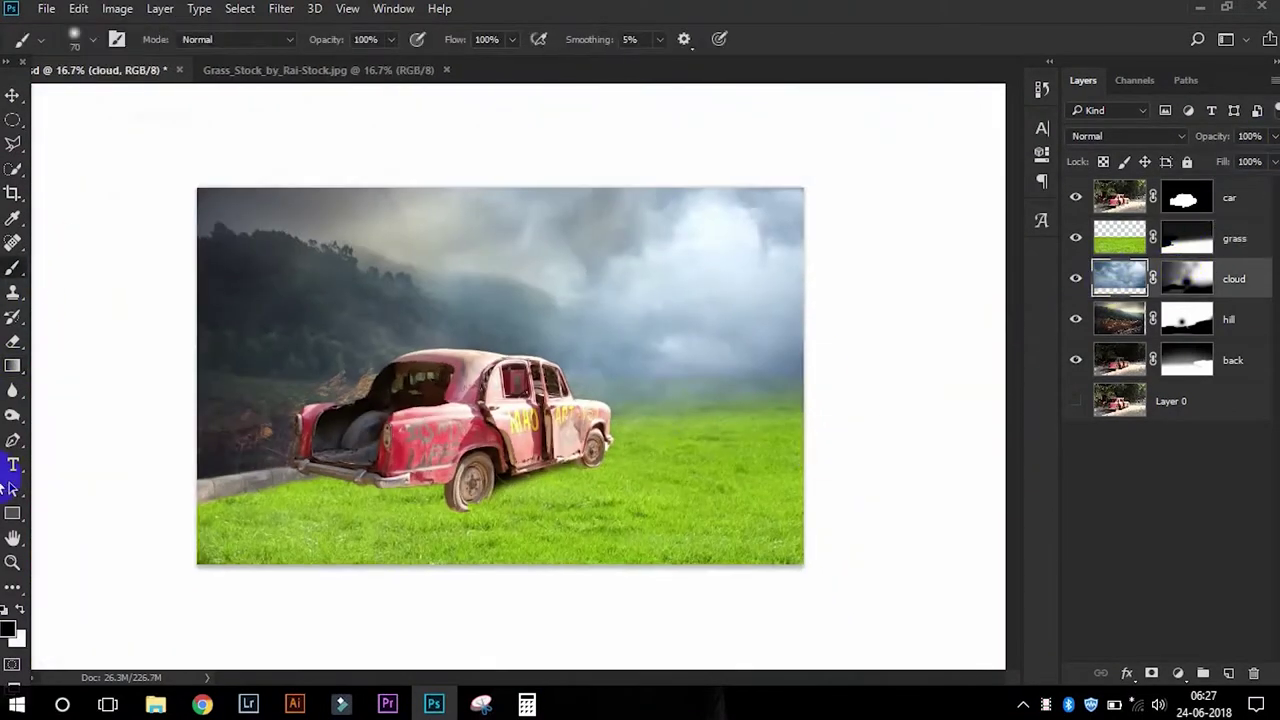
- Set the brush opacity to 35% and pick a different tool from the toolbar
key("3")
key("5")
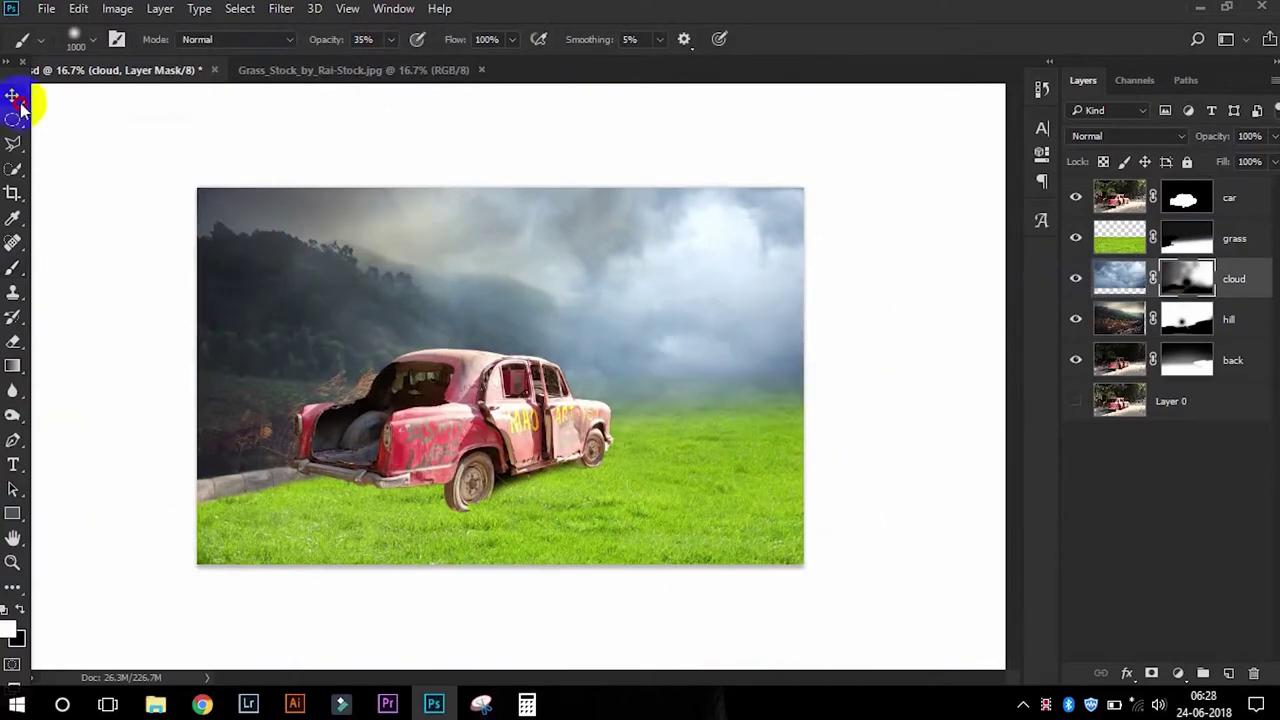
left_click(14, 97)
scroll(124, 471, "down", 3)
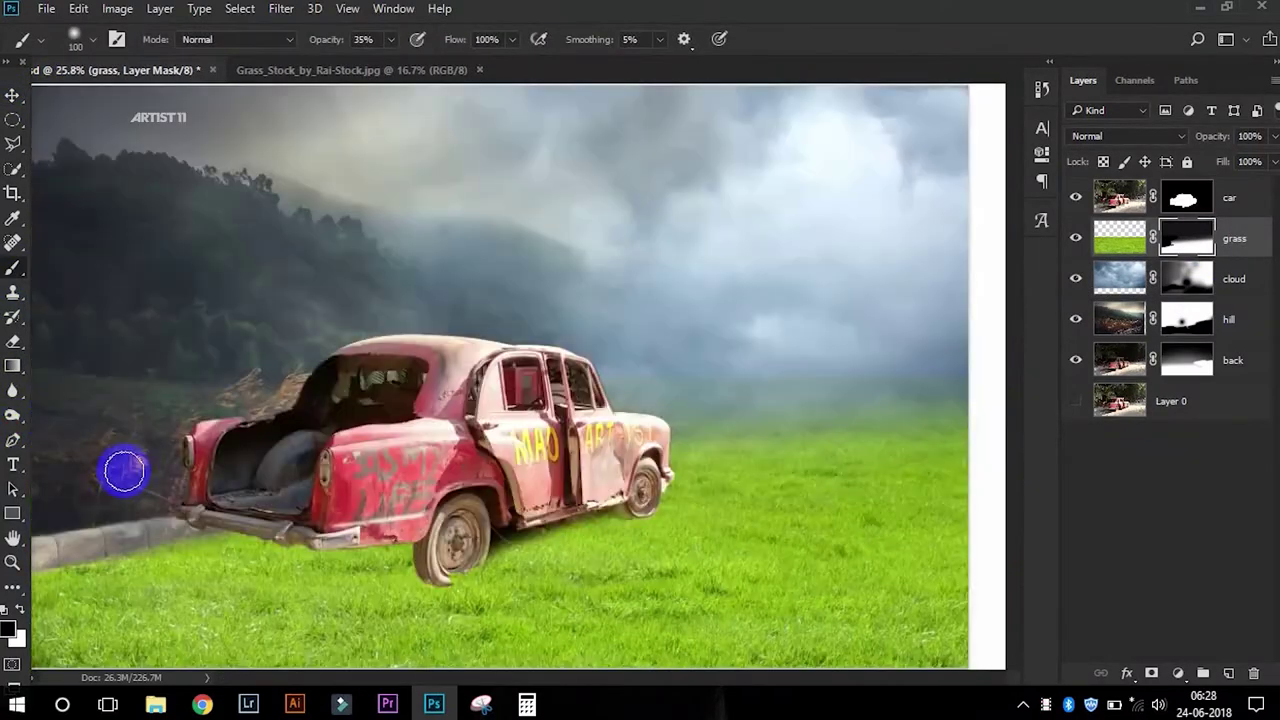
scroll(737, 400, "up", 3)
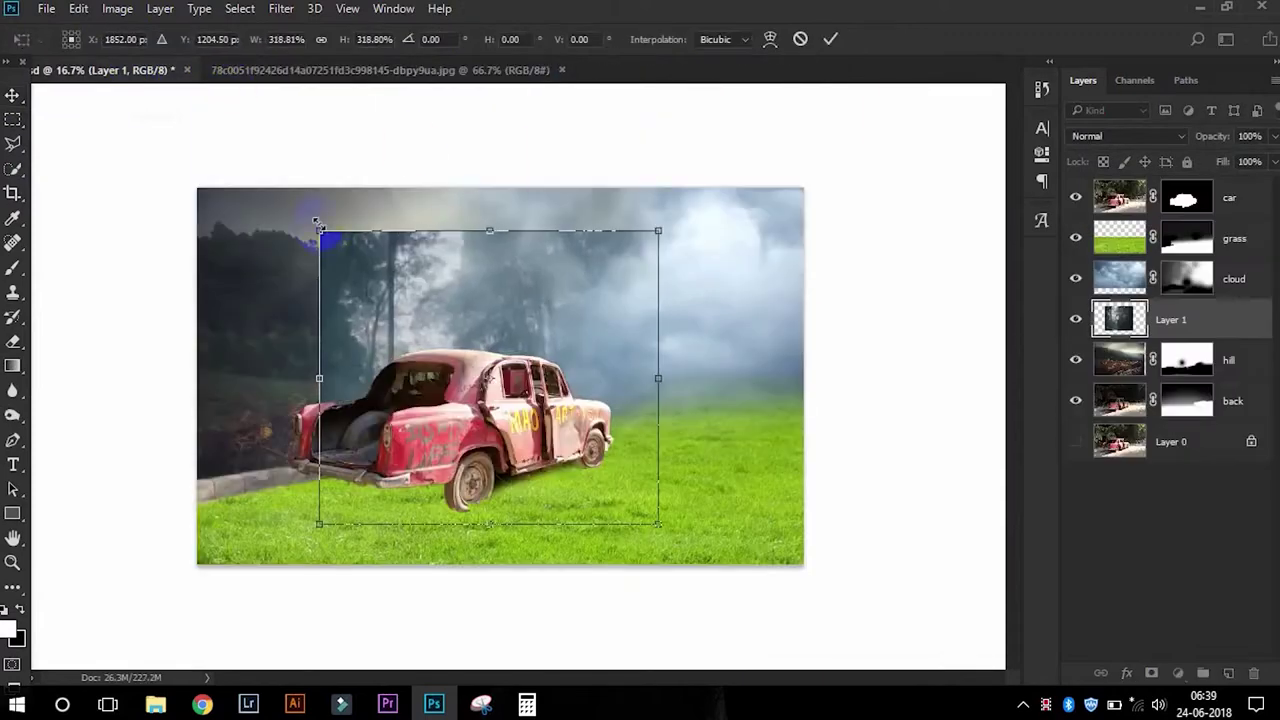
- Rotate and stretch the forest photo across the left side of the canvas
mouse_move(667, 312)
left_mouse_down()
mouse_move(654, 223)
mouse_move(634, 360)
mouse_move(509, 408)
mouse_move(610, 378)
left_mouse_up()
mouse_move(508, 191)
left_mouse_down()
mouse_move(580, 200)
mouse_move(291, 200)
mouse_move(227, 170)
left_mouse_up()
key("Return")
- Hide the clouds and fade the trees out toward the right with a gradient mask
left_click(1076, 278)
scroll(214, 250, "up", 2)
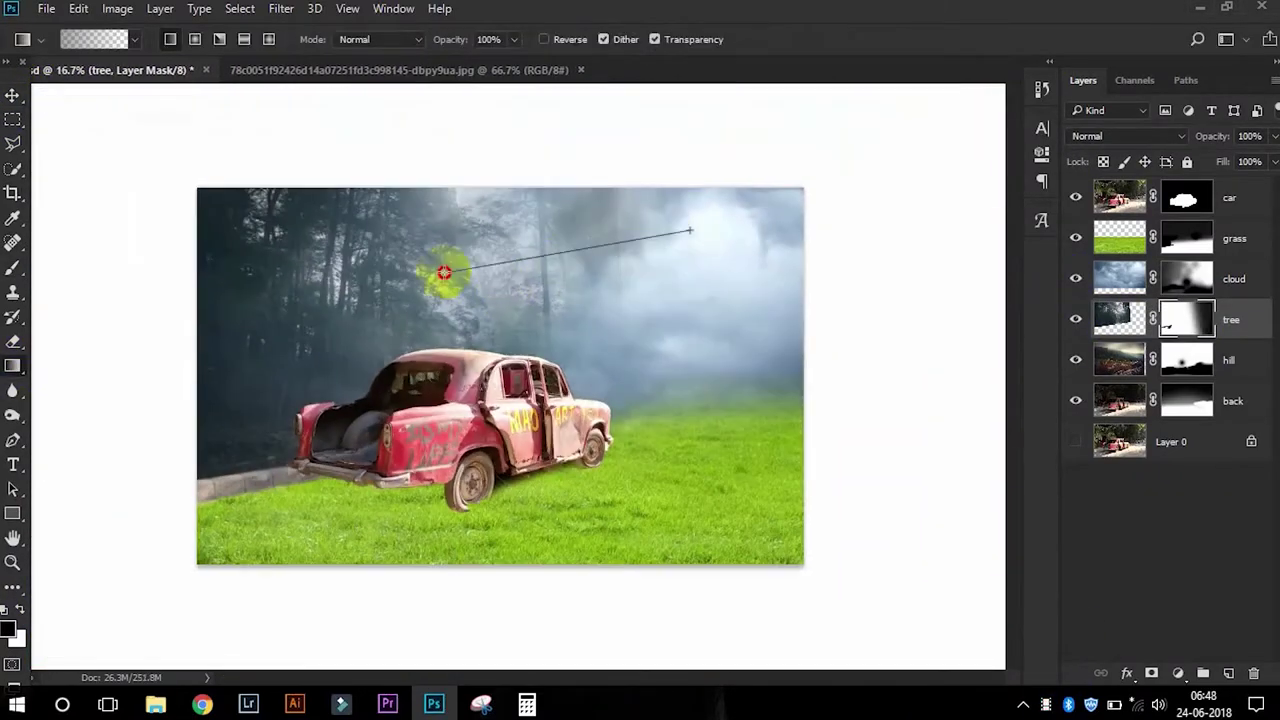
left_click_drag(690, 231, 444, 272)
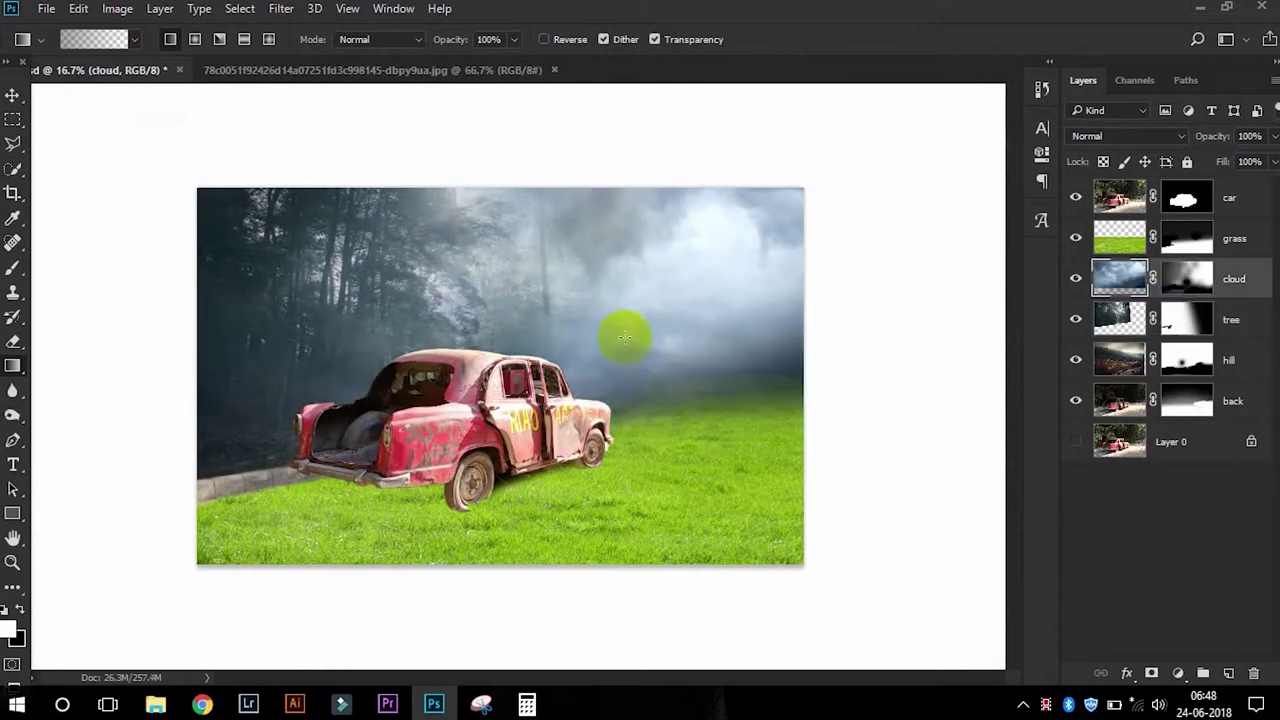
key("b")
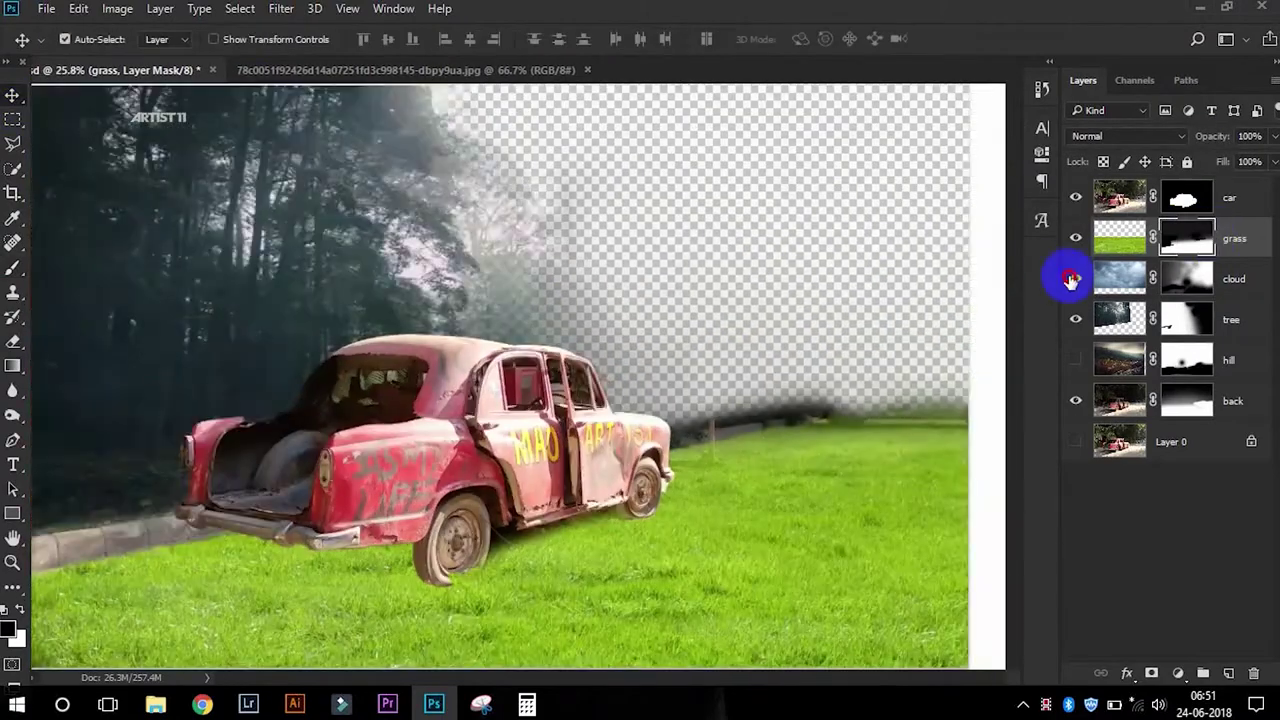
- Mask the cloud off the area right of the car, toggling the cloud and hill layers to compare
left_click(1075, 278)
scroll(993, 410, "down", 1)
left_click_drag(780, 330, 529, 406)
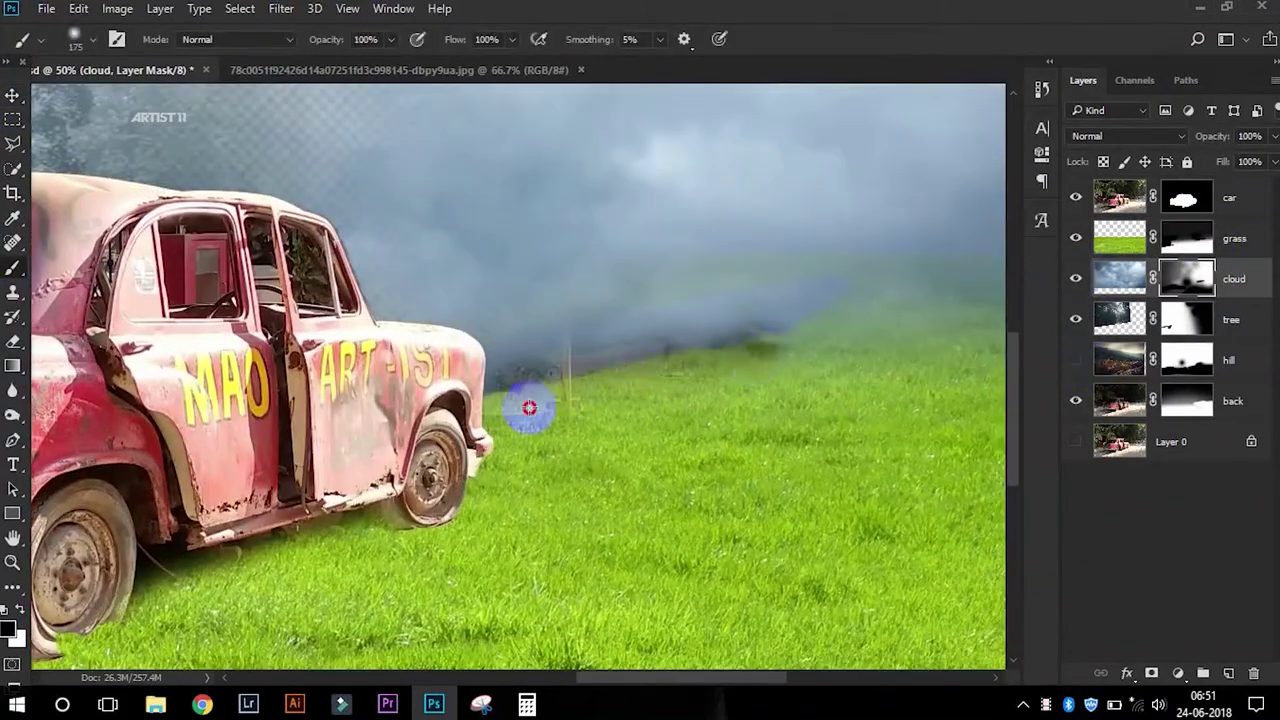
scroll(529, 406, "down", 1)
left_click(1075, 359)
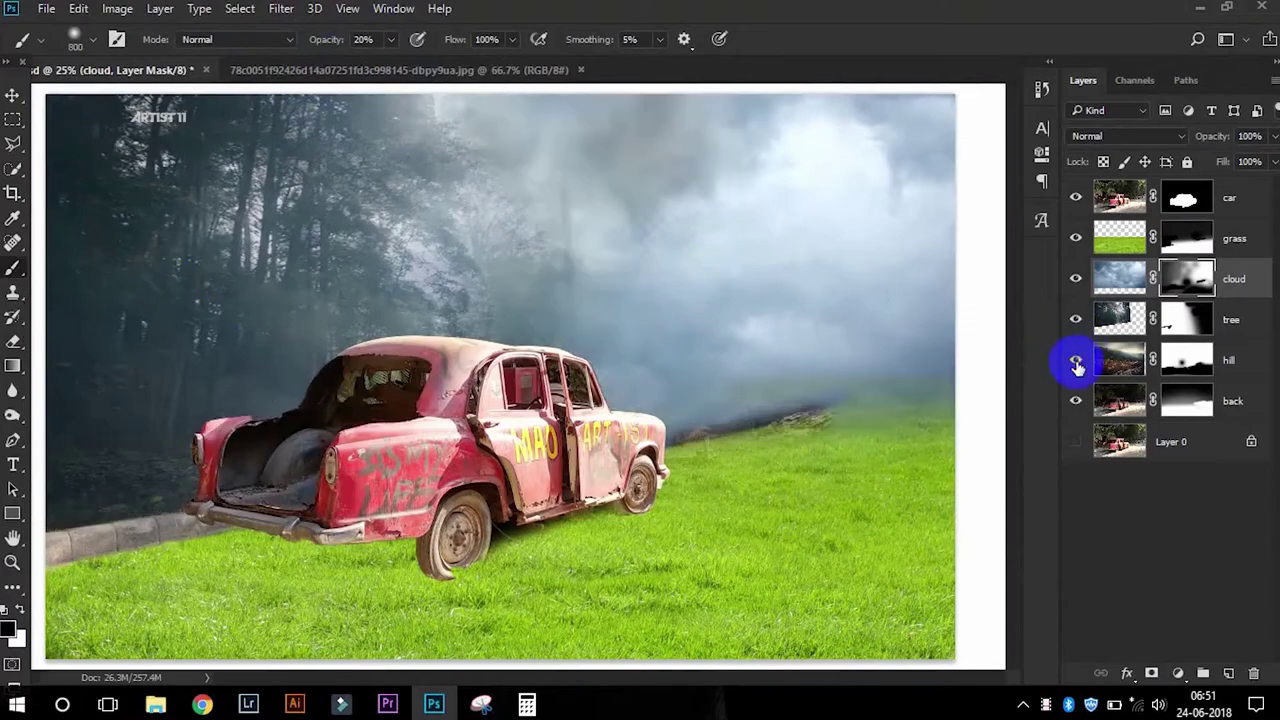
scroll(746, 490, "up", 2)
left_click(1075, 278)
scroll(466, 214, "up", 1)
- Select the tree and hill layer masks and dismiss a move error
left_click(1186, 320)
left_click(525, 389, "ctrl")
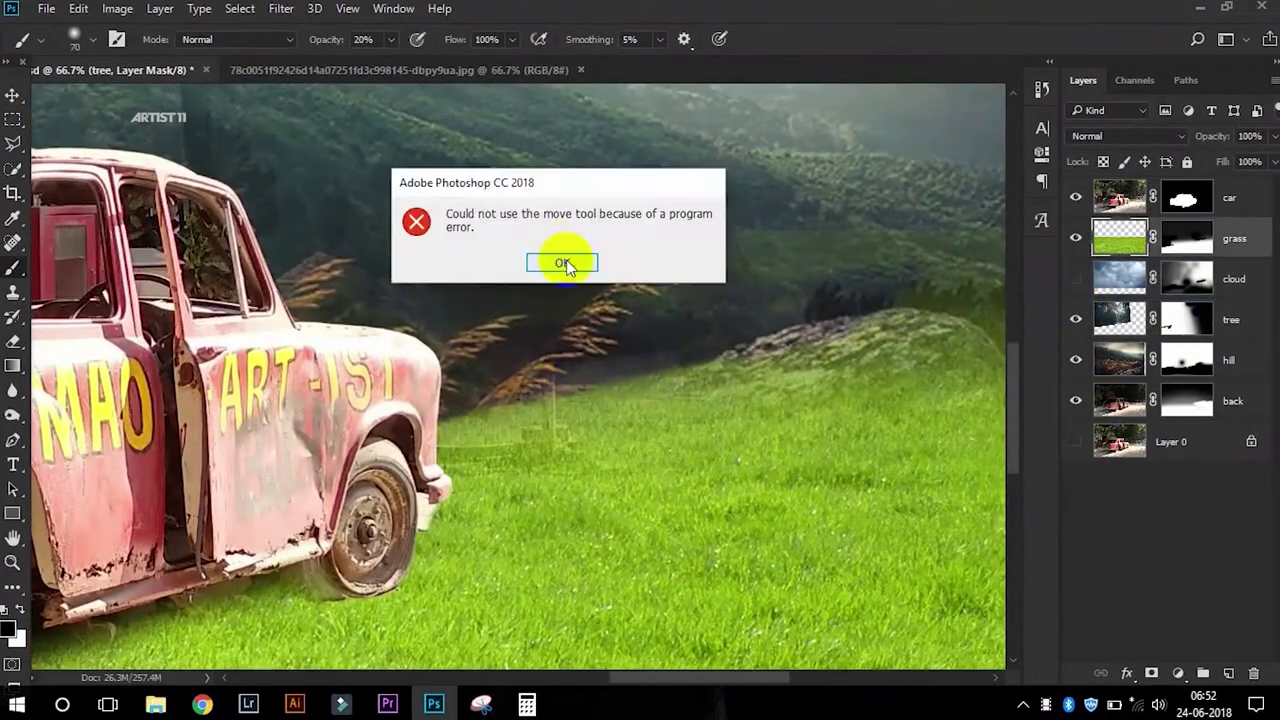
left_click(566, 260)
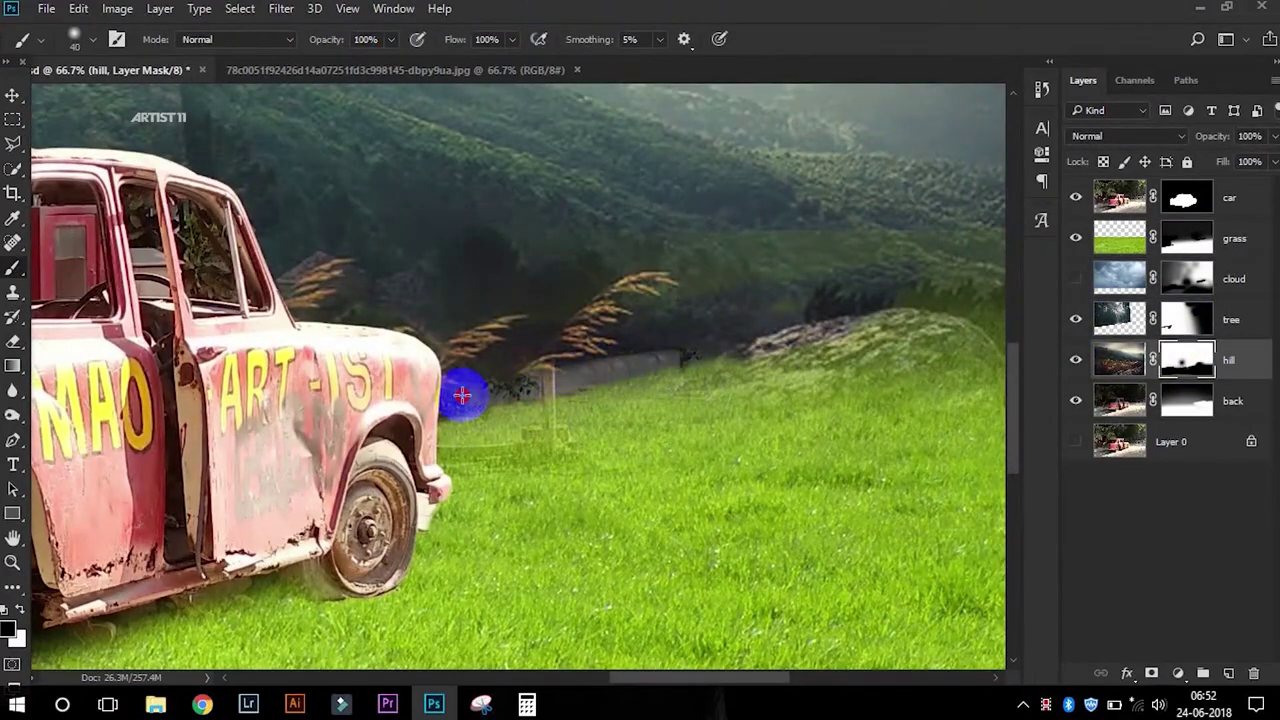
left_click(13, 243)
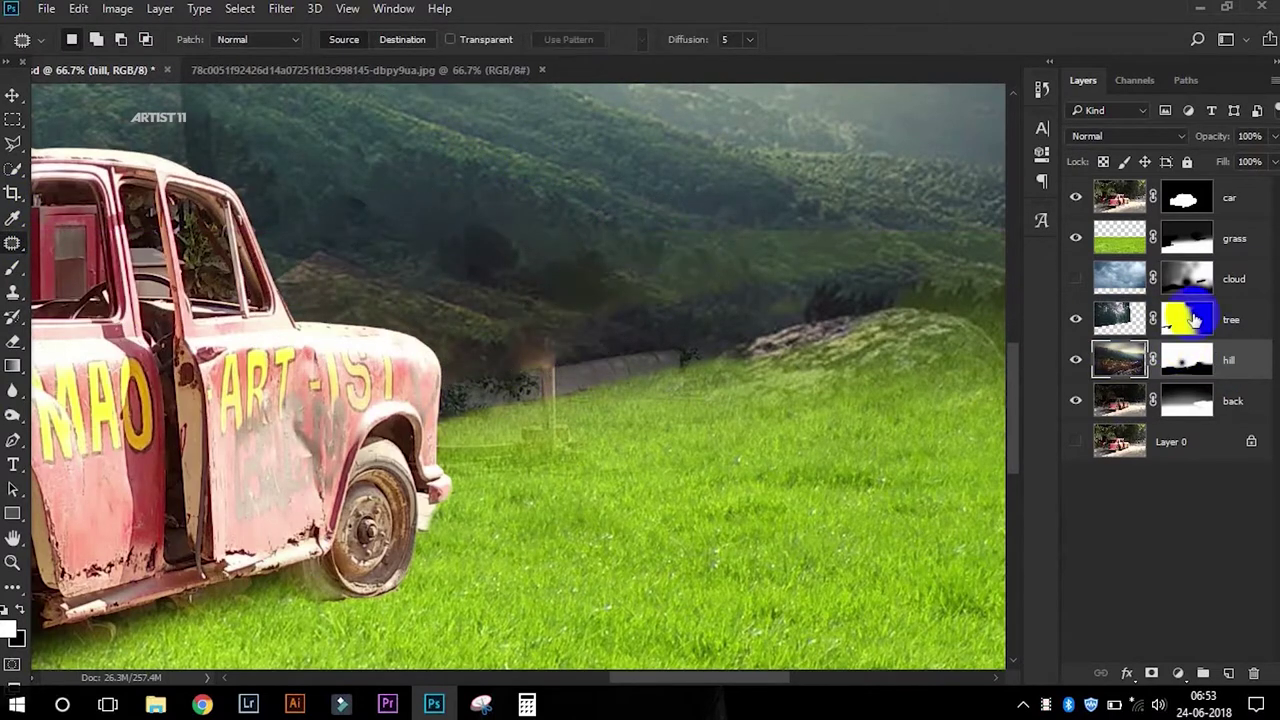
key("ctrl+2")
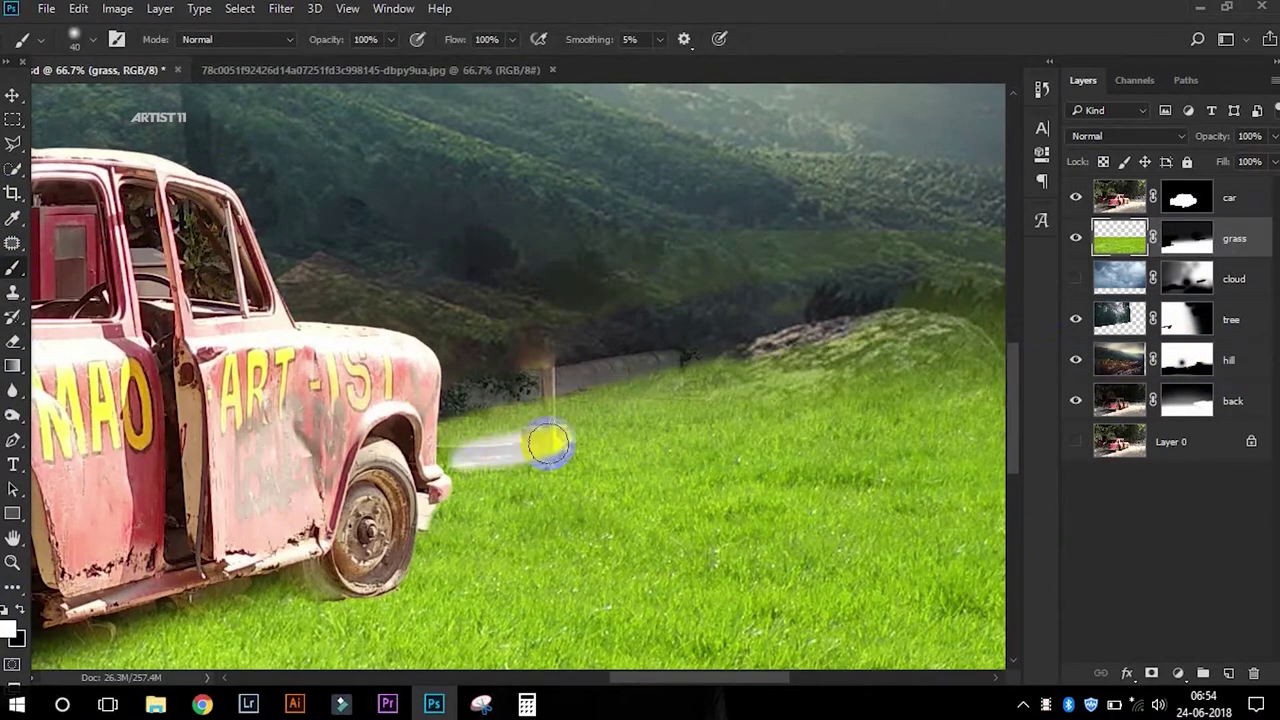
- Reveal more grass over the hill top and bring back the cloud layer's mask
left_click_drag(525, 455, 914, 547)
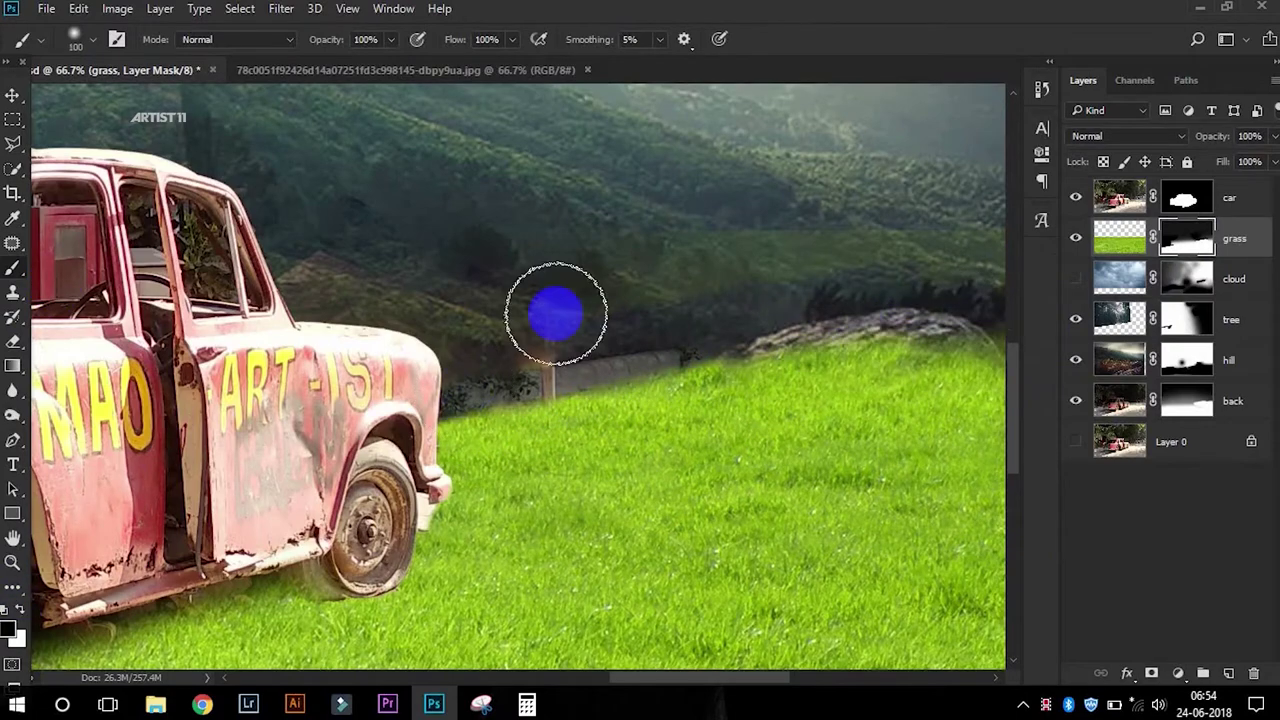
key("ctrl+minus")
left_click(1076, 279)
left_click(1186, 279)
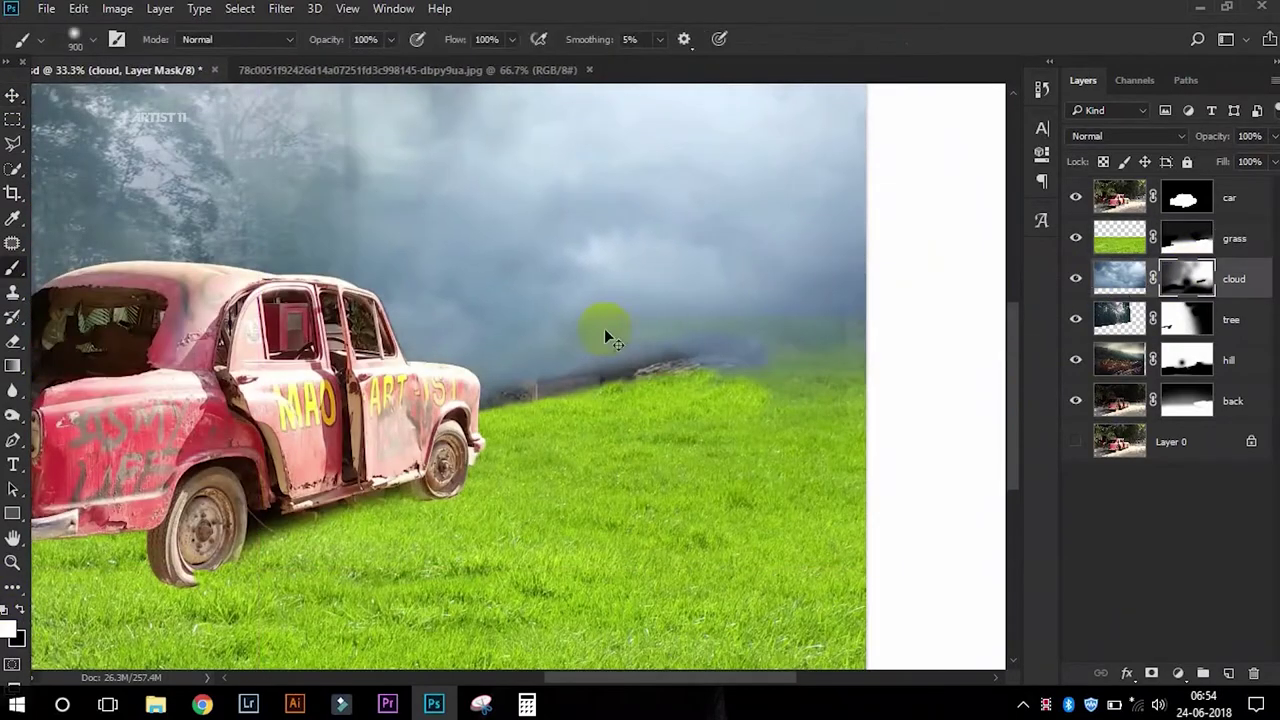
key("ctrl+minus")
- Move the cloud layer above the grass and mask it off the grass near the car at 65% opacity
left_click_drag(1186, 279, 1207, 240)
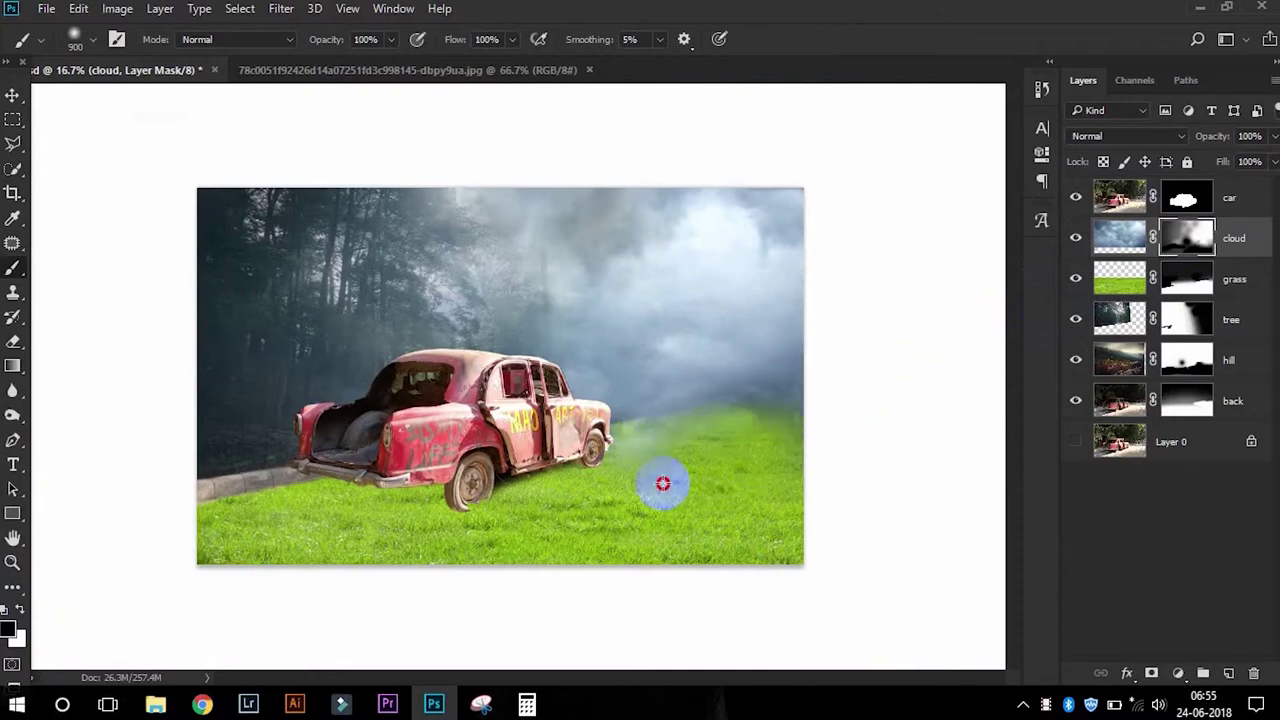
left_click_drag(750, 464, 698, 488)
left_click_drag(335, 47, 326, 47)
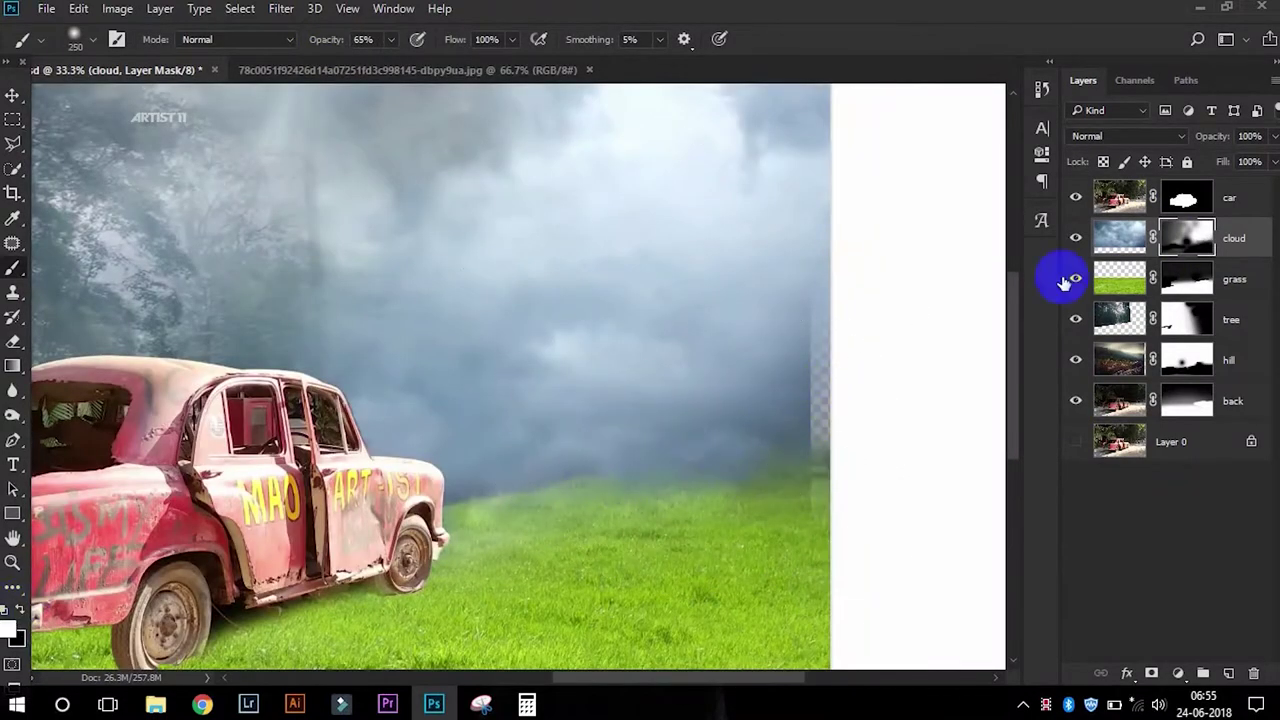
left_click(1119, 360)
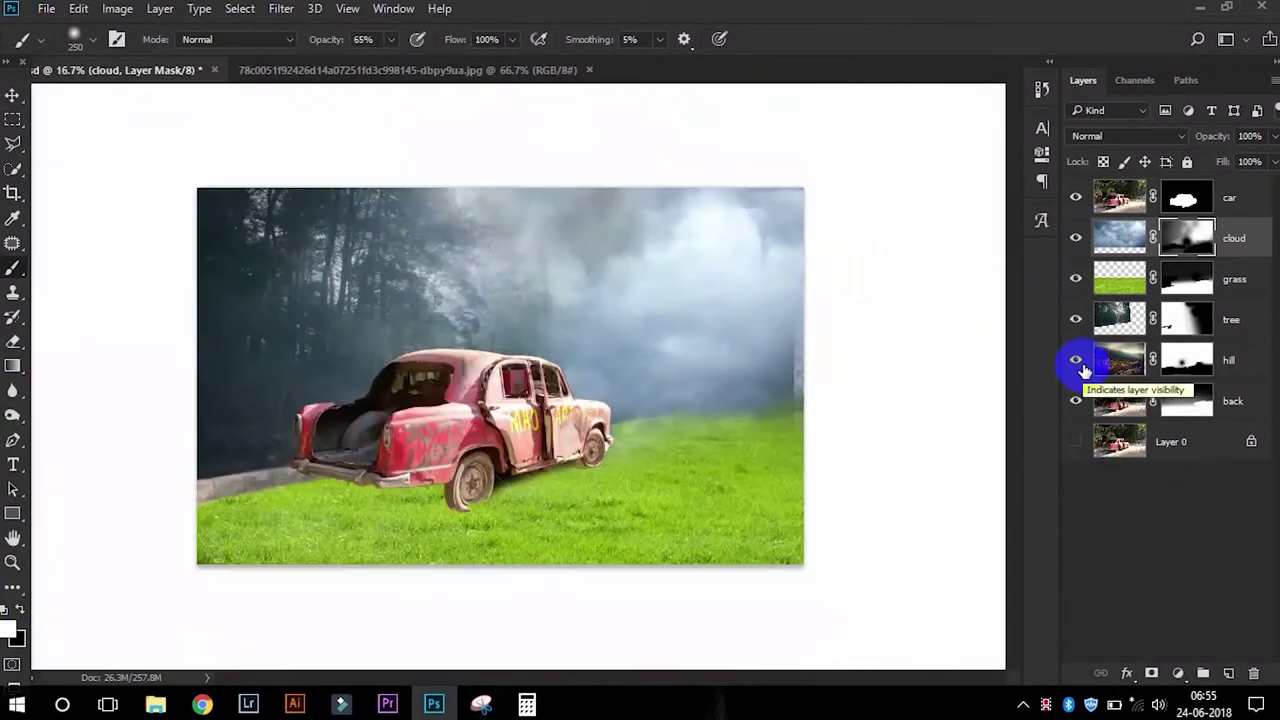
key("ctrl+t")
- Cancel a hill layer stretch and raise the cloud layer opacity to 91%
left_click_drag(823, 232, 820, 172)
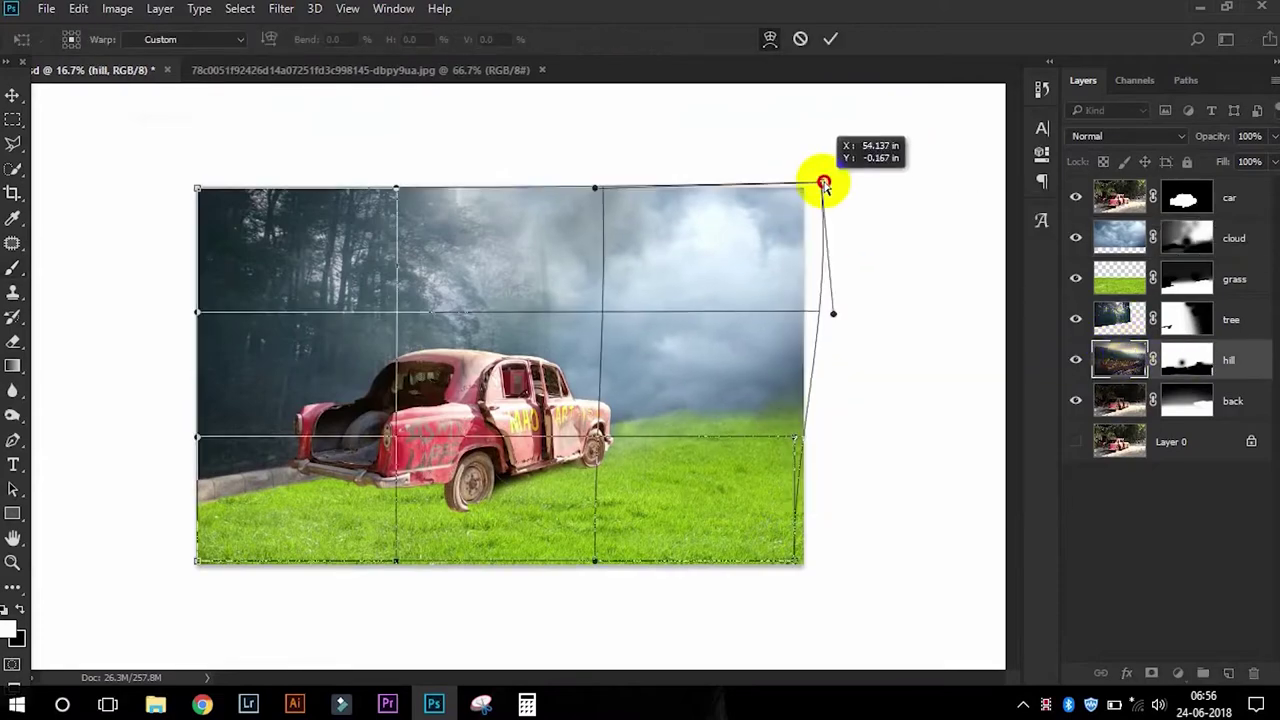
key("Escape")
left_click_drag(1194, 183, 1267, 170)
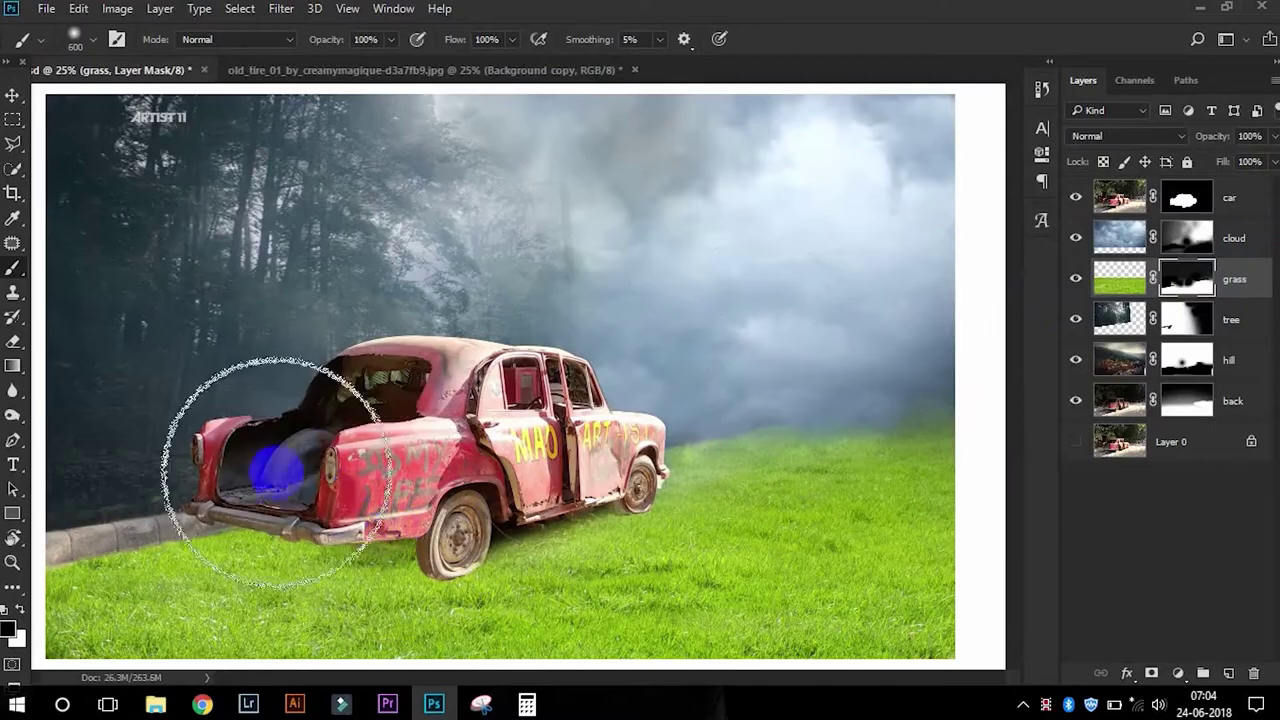
- Set up a smaller white brush and zoom in on the wheel and grass
scroll(598, 435, "up", 2)
scroll(471, 429, "up", 1)
key("bracketleft")
key("bracketleft")
scroll(737, 298, "down", 1)
scroll(826, 525, "down", 1)
scroll(648, 418, "up", 1)
key("bracketleft")
key("x")
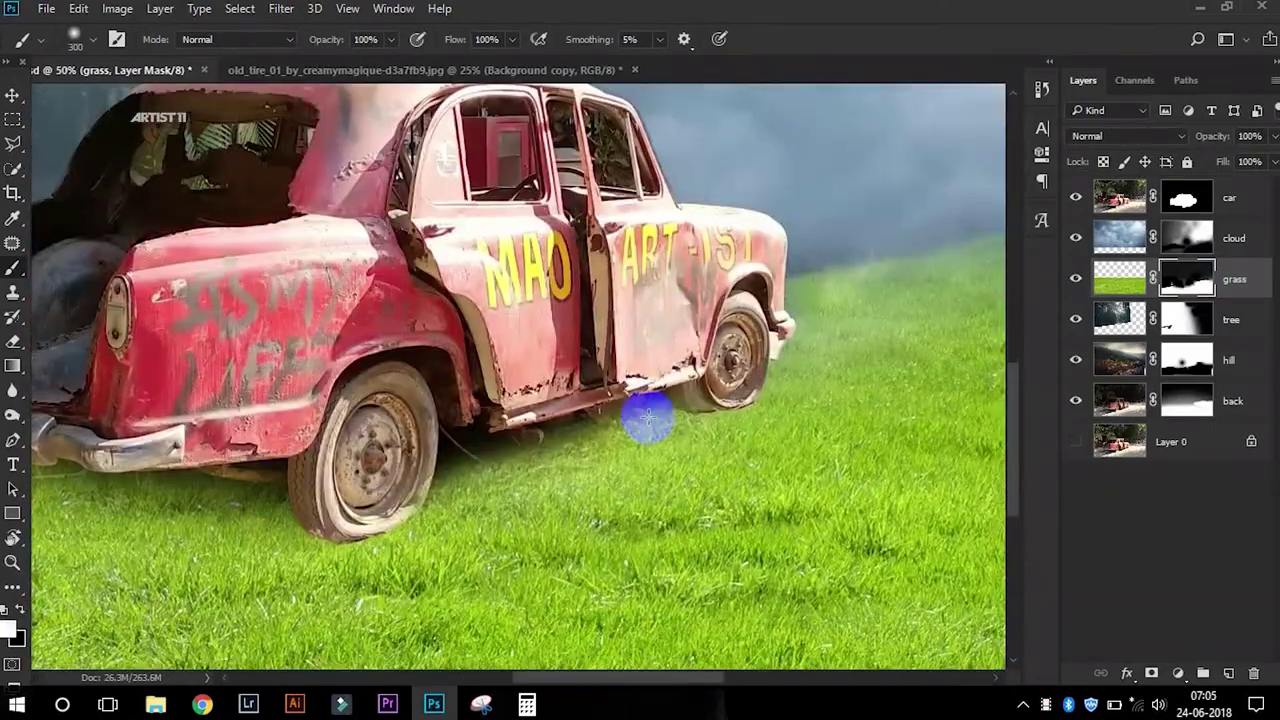
key("ctrl+1")
scroll(700, 400, "down", 5)
- Try a grass smudge brush over the wheel, undo it, and zoom to the front wheel
right_click(680, 265)
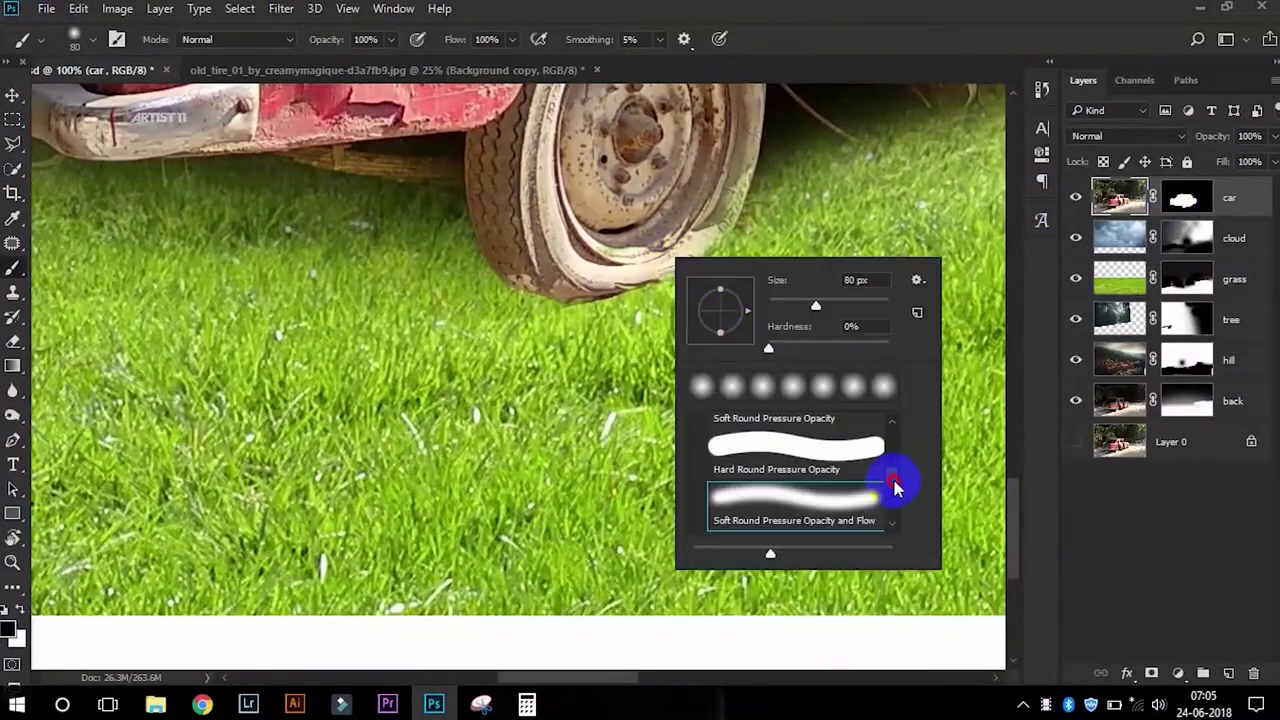
double_click(893, 495)
left_click_drag(405, 378, 875, 195)
key("ctrl+z")
key("ctrl+minus")
key("ctrl+1")
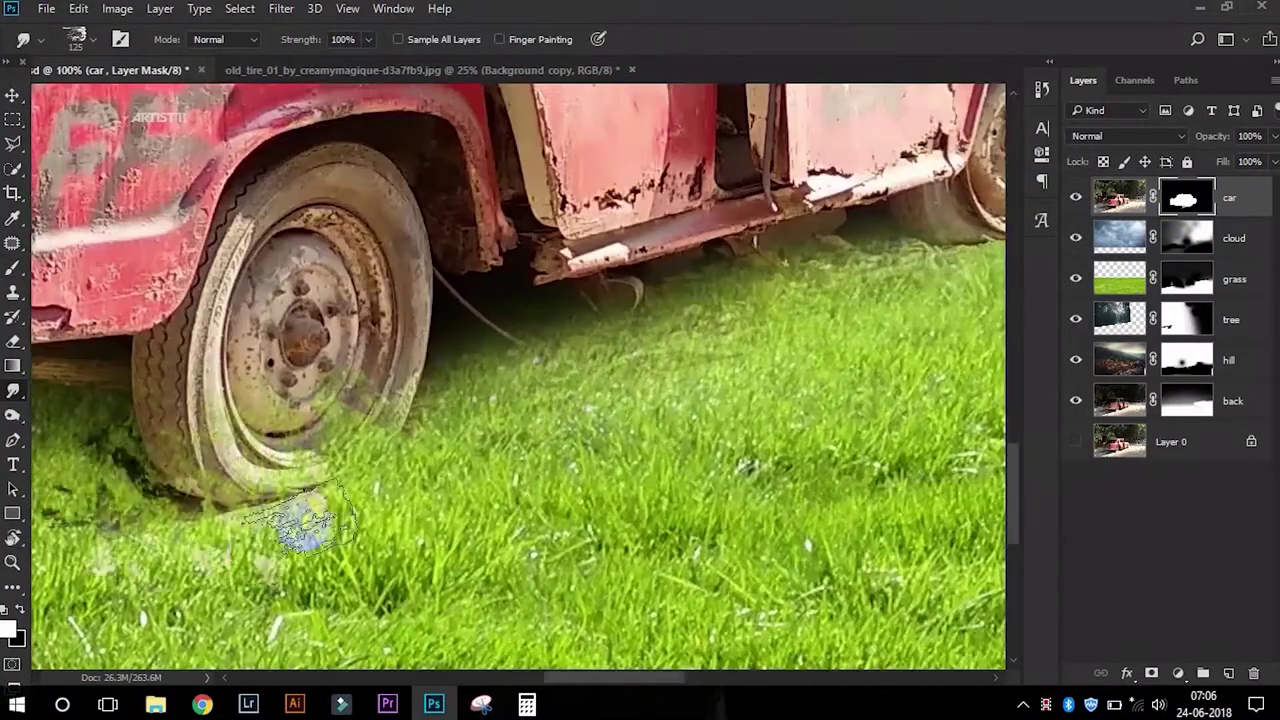
scroll(206, 515, "left", 5)
- Paint grass blades over the bottom of the wheel on the car layer's mask
left_click(215, 357, "ctrl")
left_click(257, 345, "ctrl")
right_click(250, 395)
left_click(145, 405)
left_click_drag(300, 340, 376, 420)
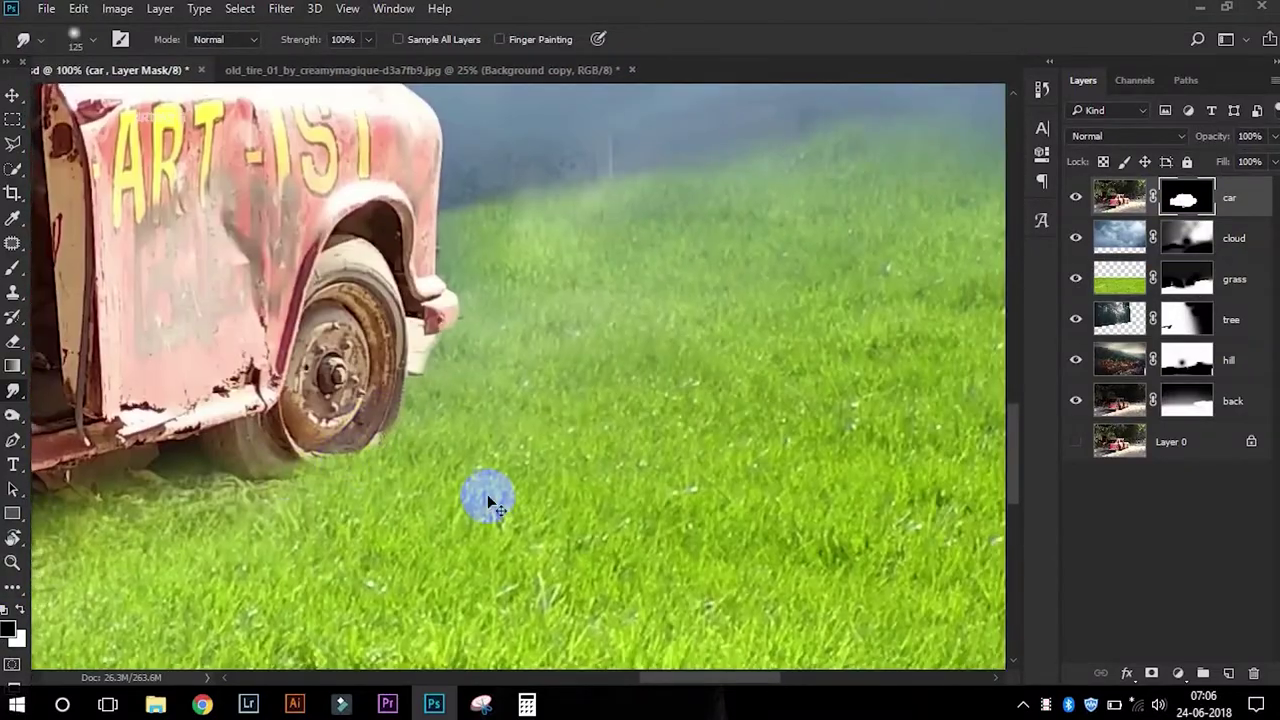
key("ctrl+t")
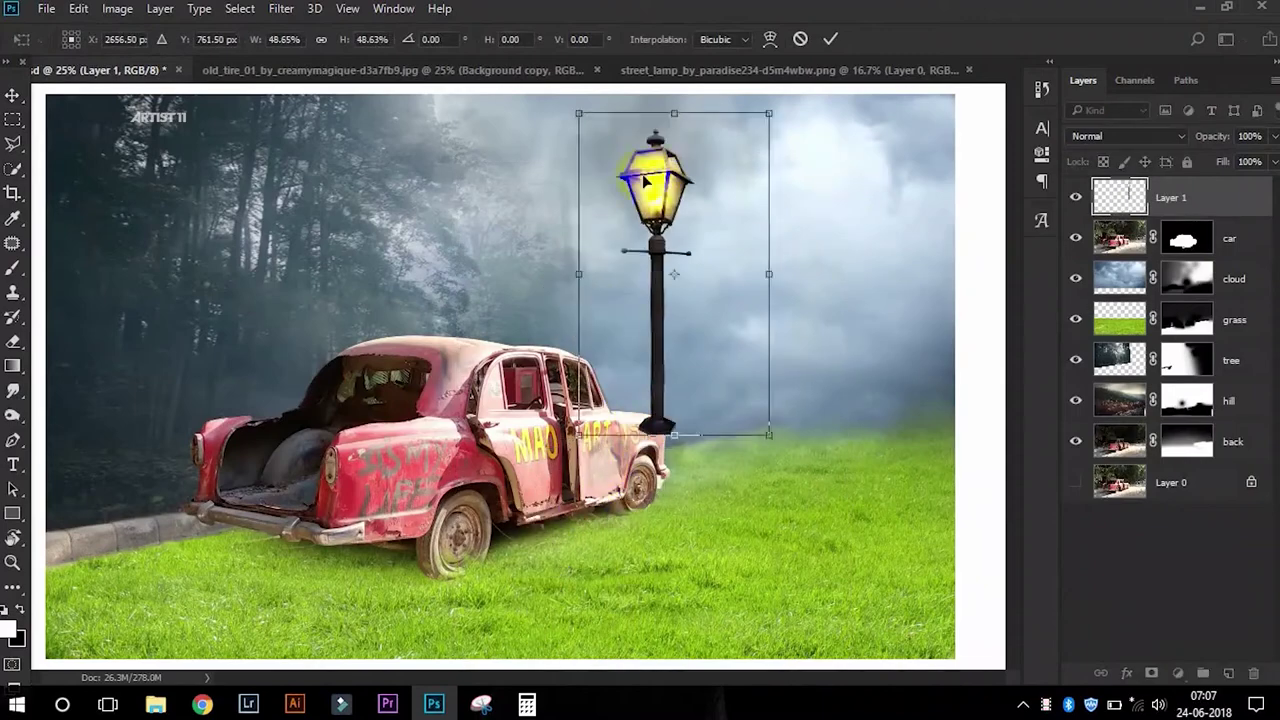
- Stretch and shrink the lamp post, then nudge it right onto the grass line
left_click_drag(650, 430, 654, 654)
key("ctrl+minus")
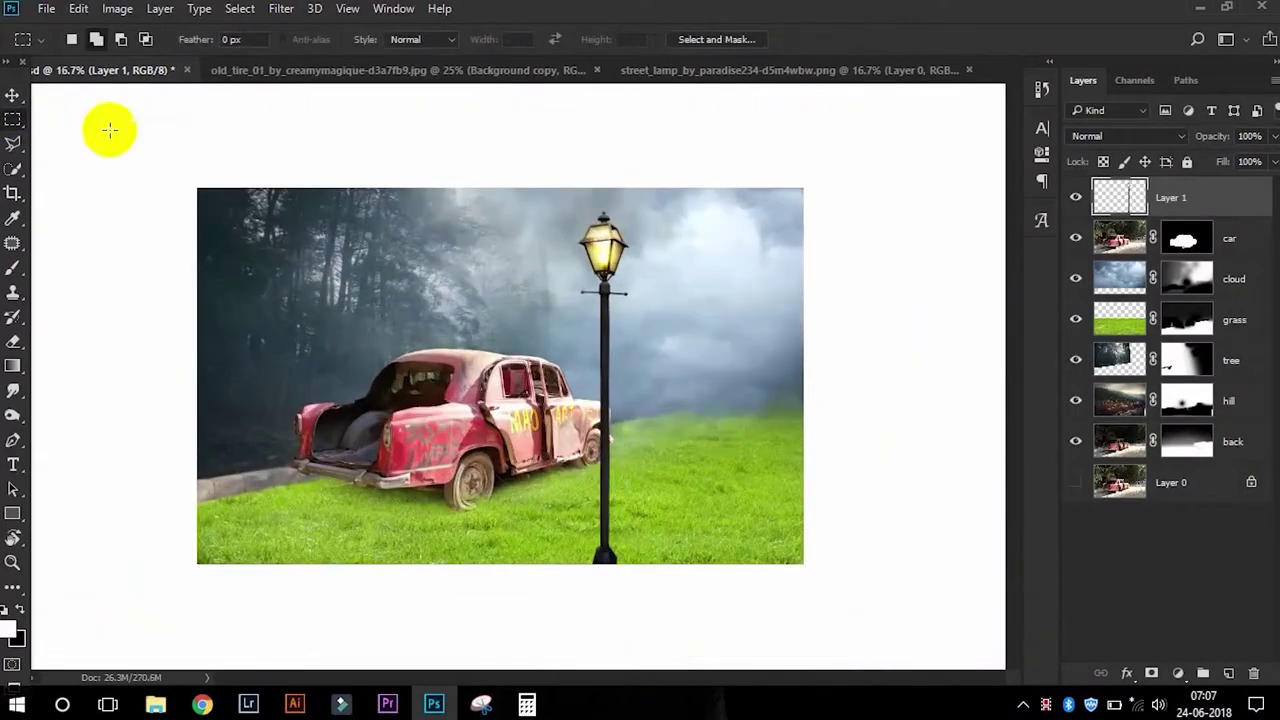
left_click_drag(617, 222, 640, 268)
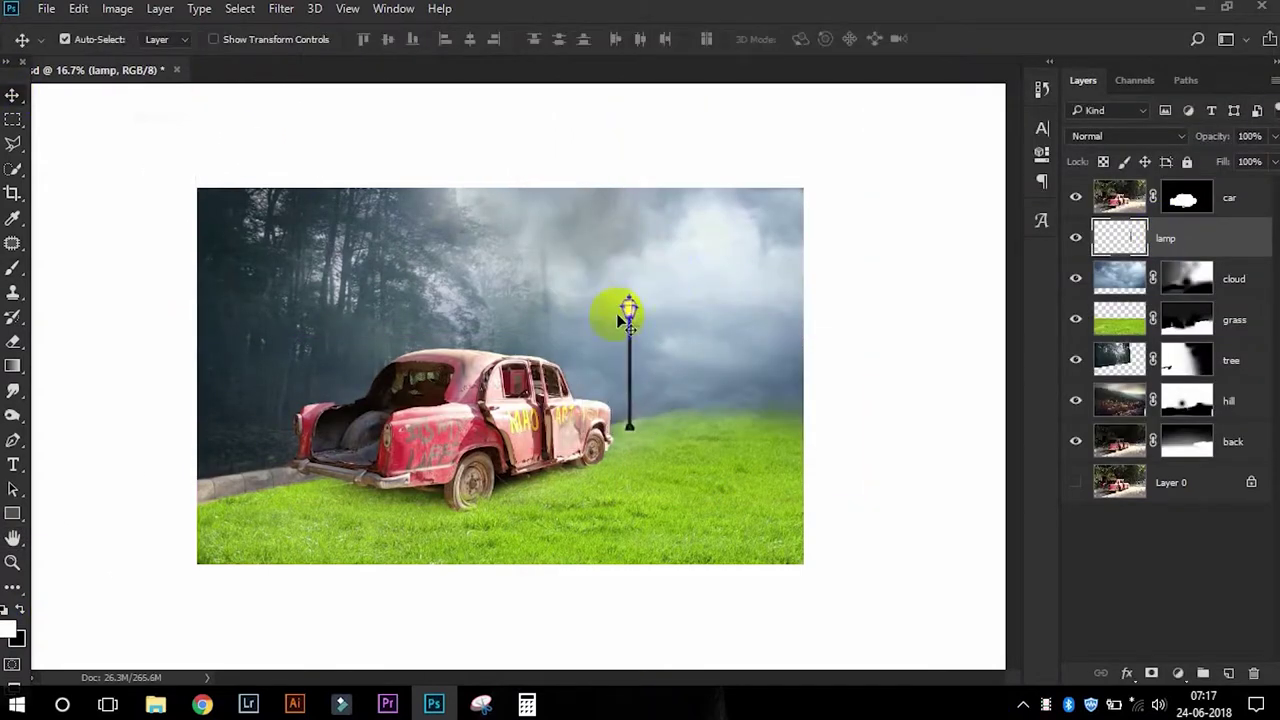
key("Return")
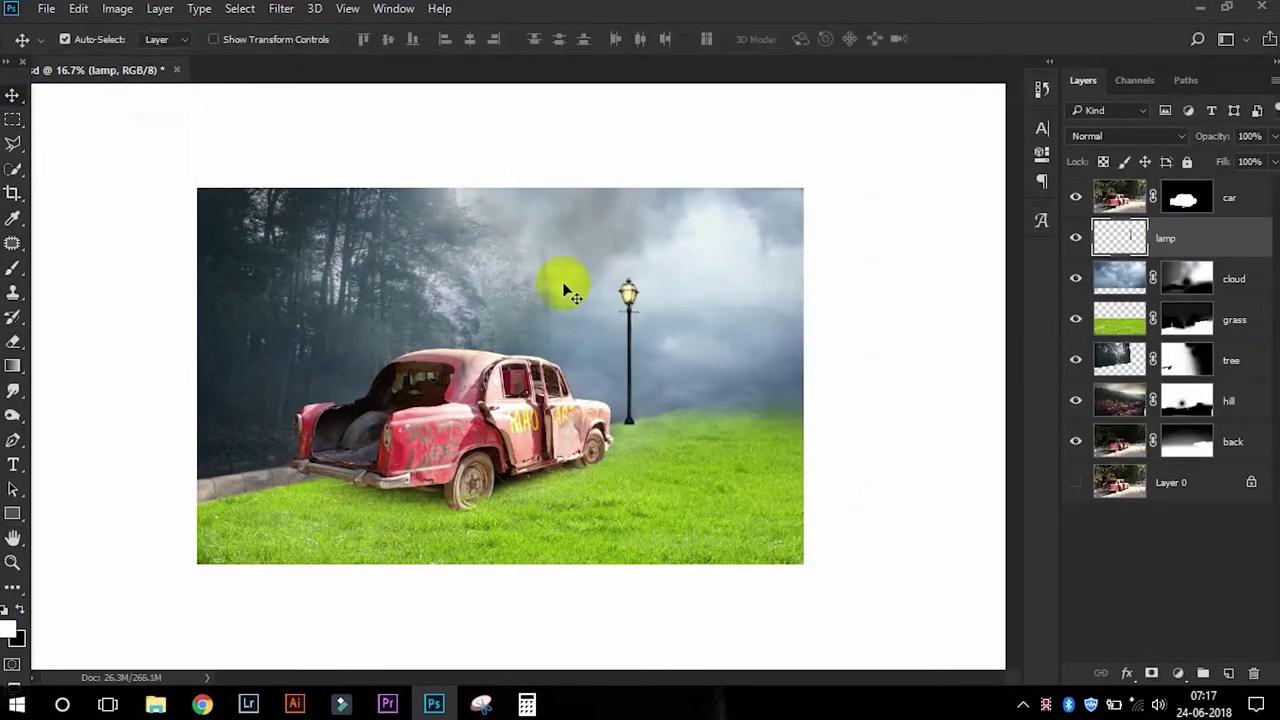
left_click_drag(605, 303, 632, 305)
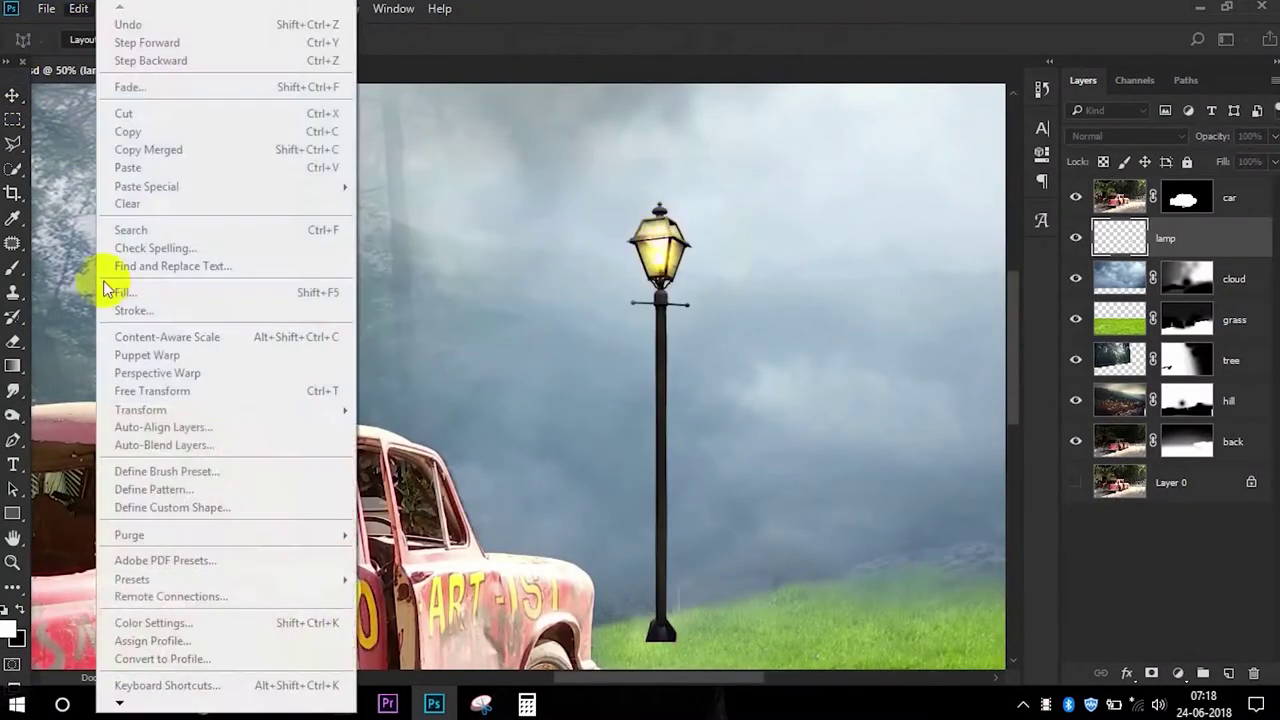
- Bend the lamp post with Puppet Warp, retransform it, then zoom out on the tyre photo
left_click_drag(643, 386, 675, 525)
key("Return")
key("v")
key("ctrl+minus")
key("ctrl+minus")
key("ctrl+minus")
key("ctrl+t")
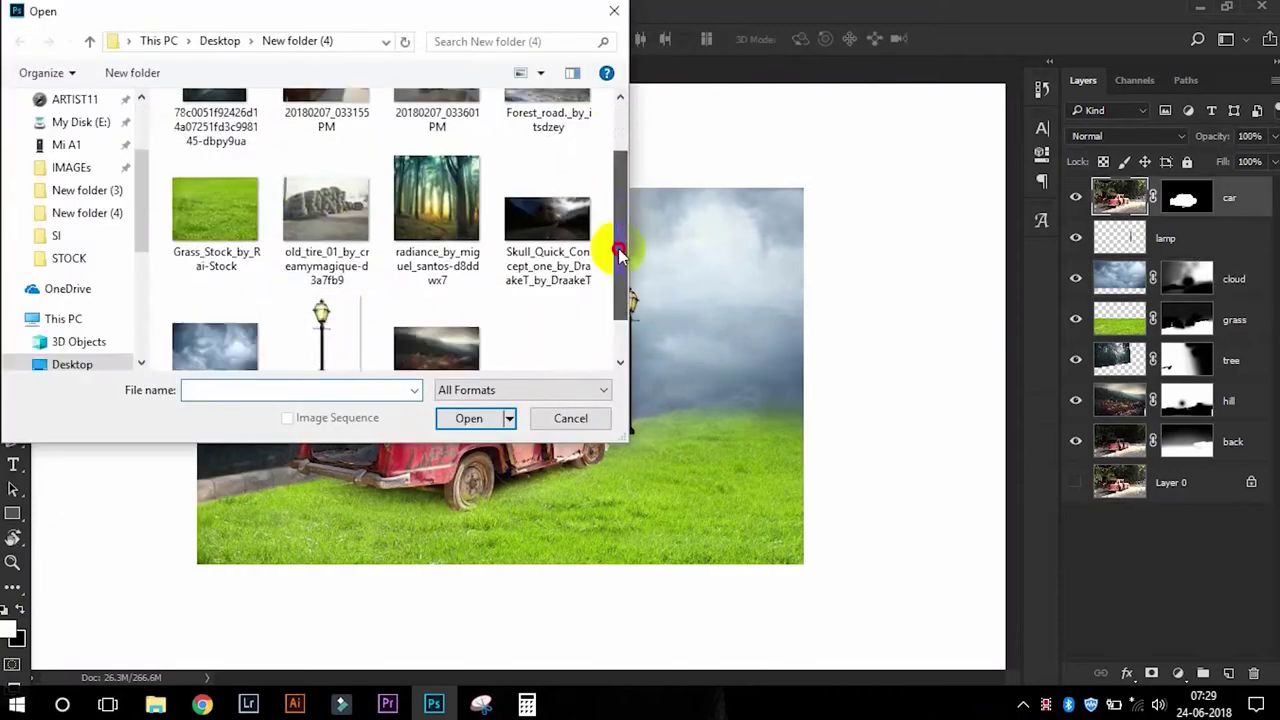
key("w")
key("ctrl+minus")
key("ctrl+minus")
key("ctrl+minus")
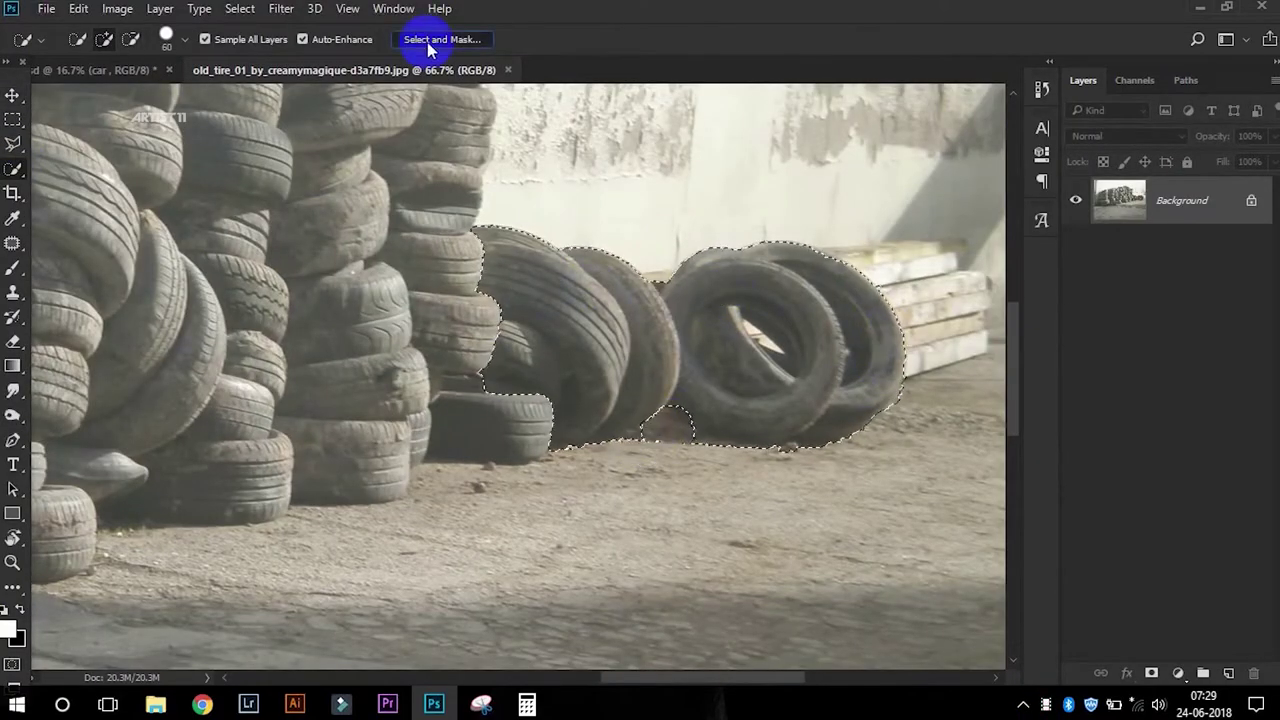
- Refine the tyre selection edges, then tilt the placed tyres in the composite's lower-left
key("alt+ctrl+r")
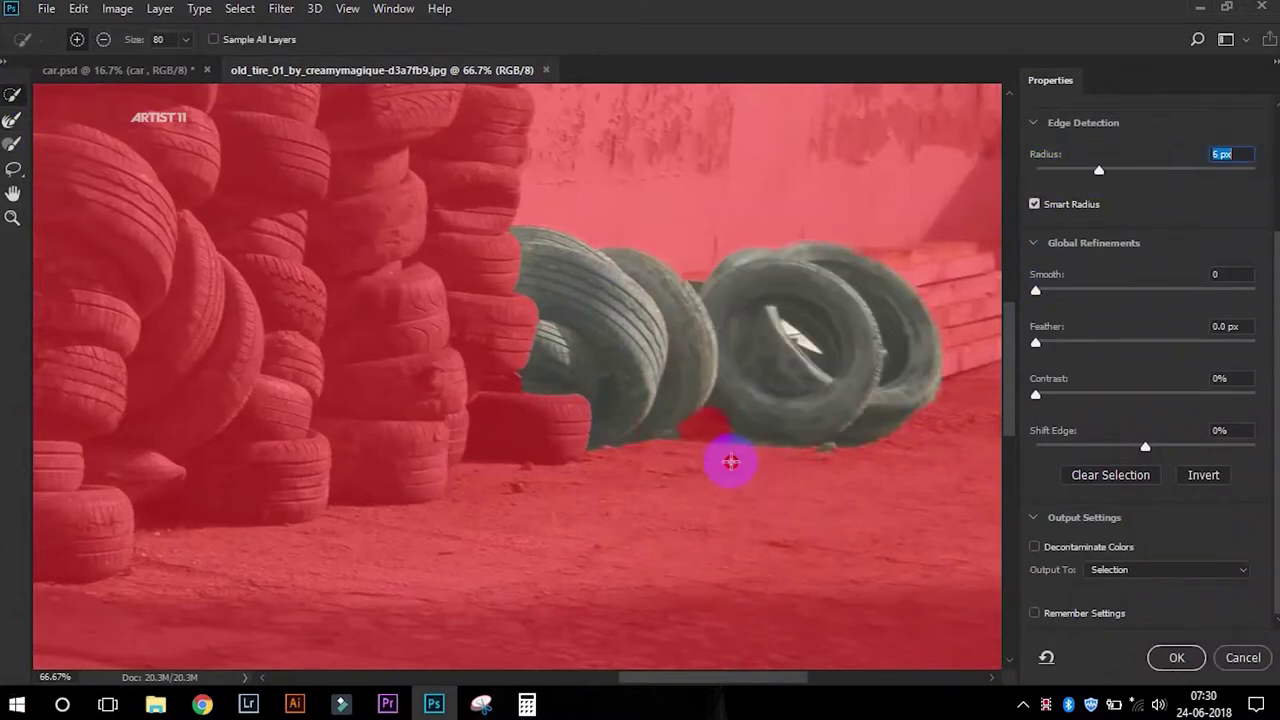
left_click(1177, 657)
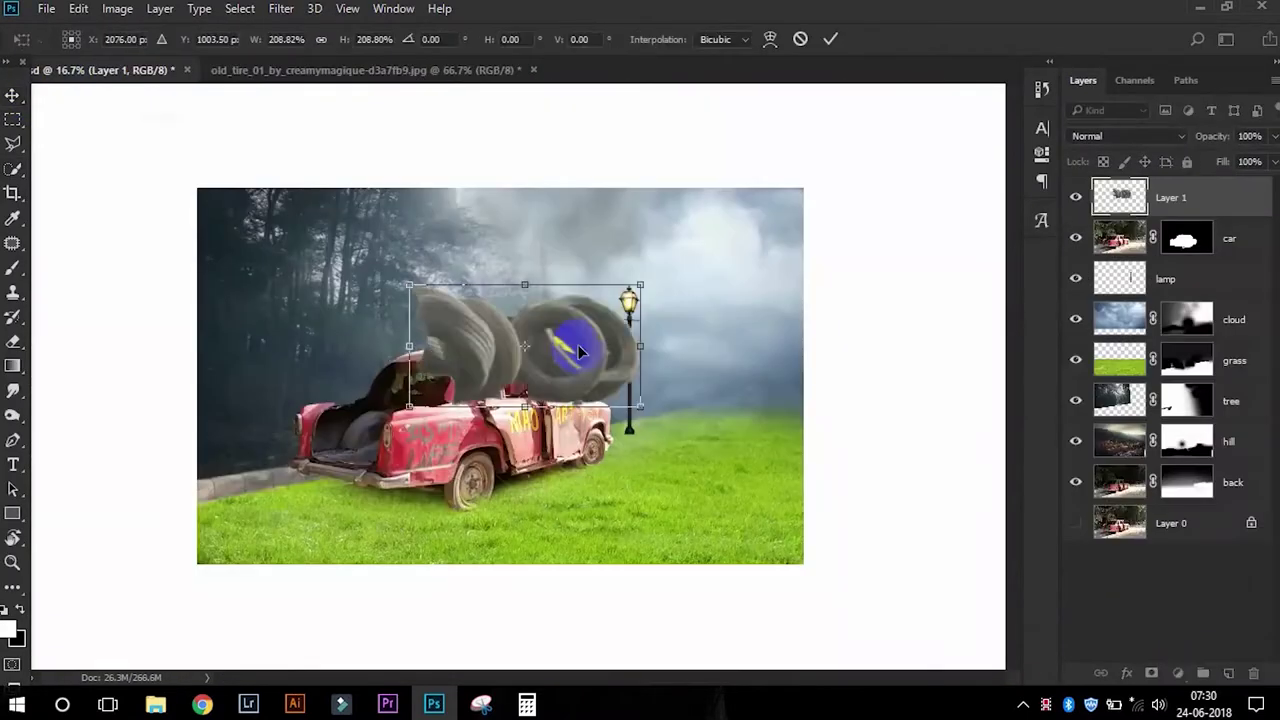
left_click_drag(225, 518, 323, 429)
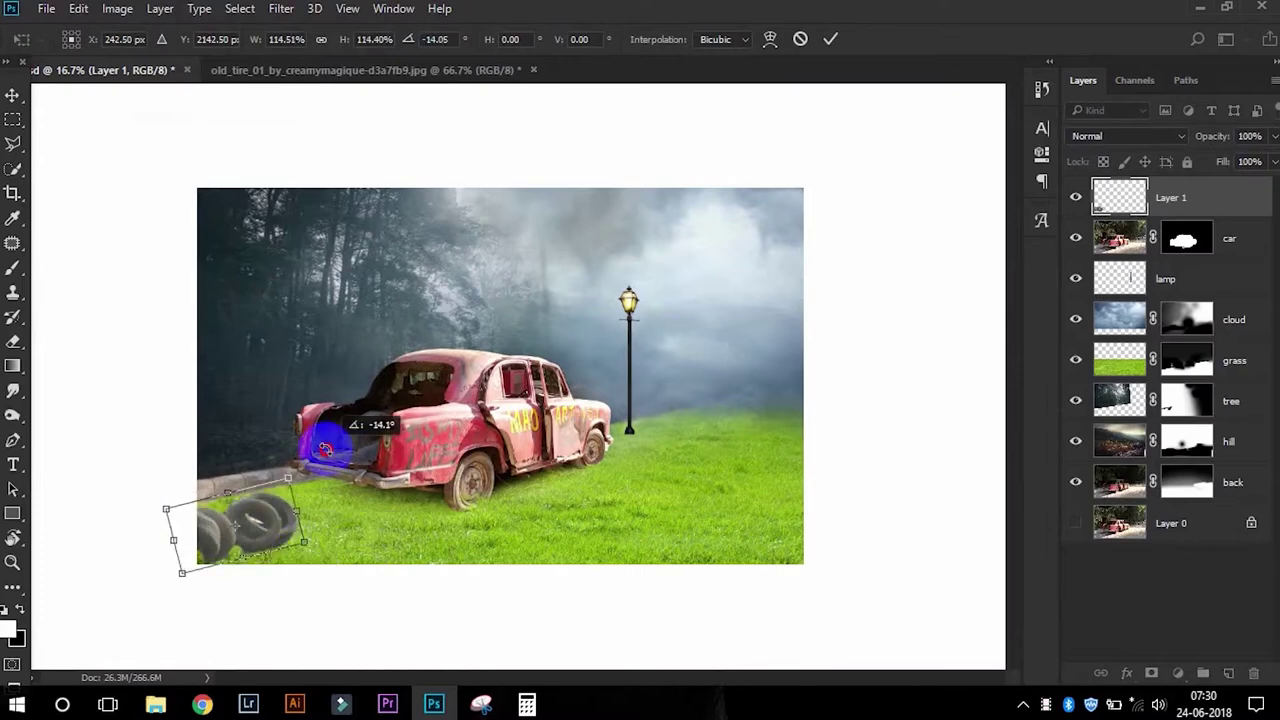
key("Return")
key("ctrl+Tab")
left_click(14, 143)
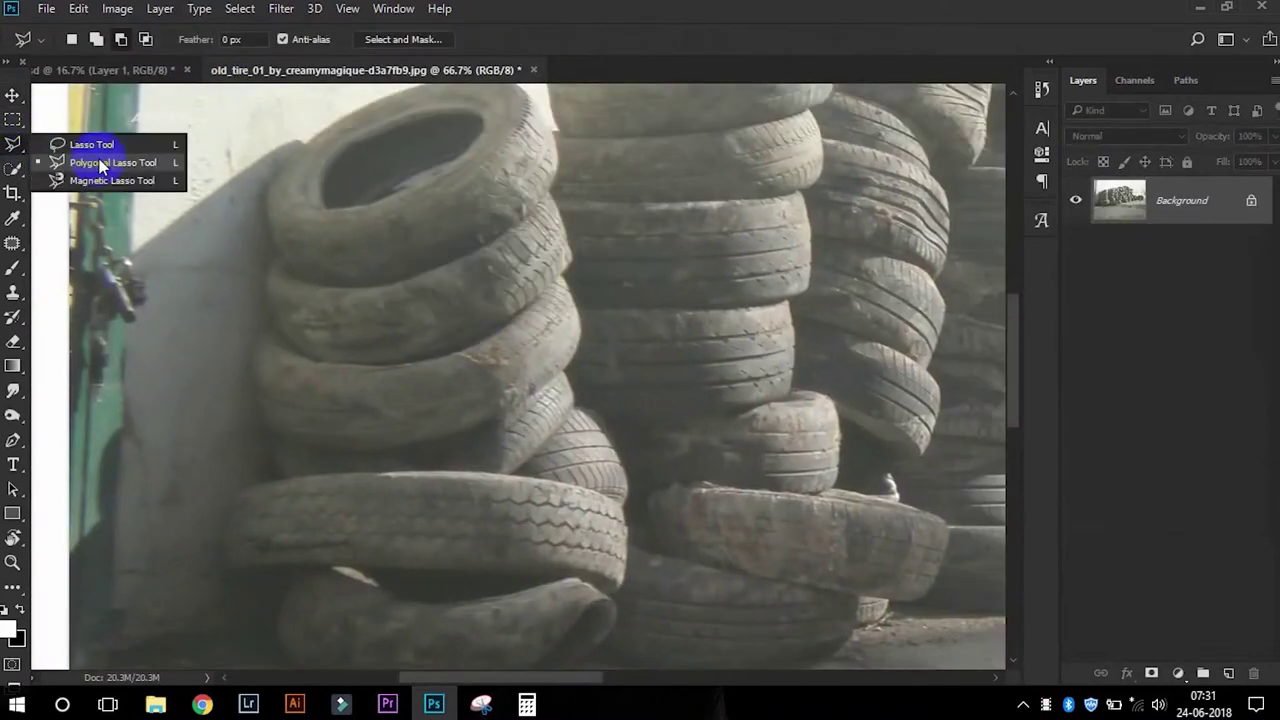
- Outline the tyre stack with the Polygonal Lasso and refine its edges in Select and Mask
left_click(112, 180)
left_click(268, 192)
right_click(12, 143)
left_click(70, 152)
left_click(272, 213)
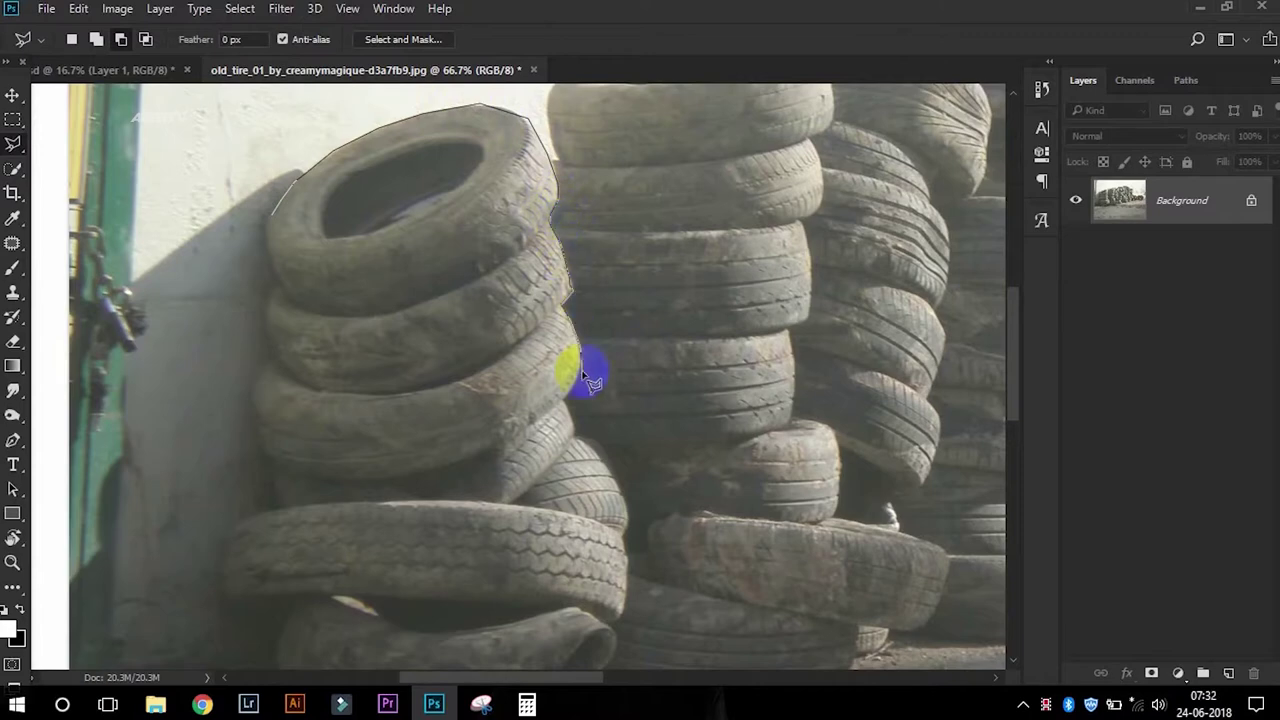
scroll(605, 397, "down", 3)
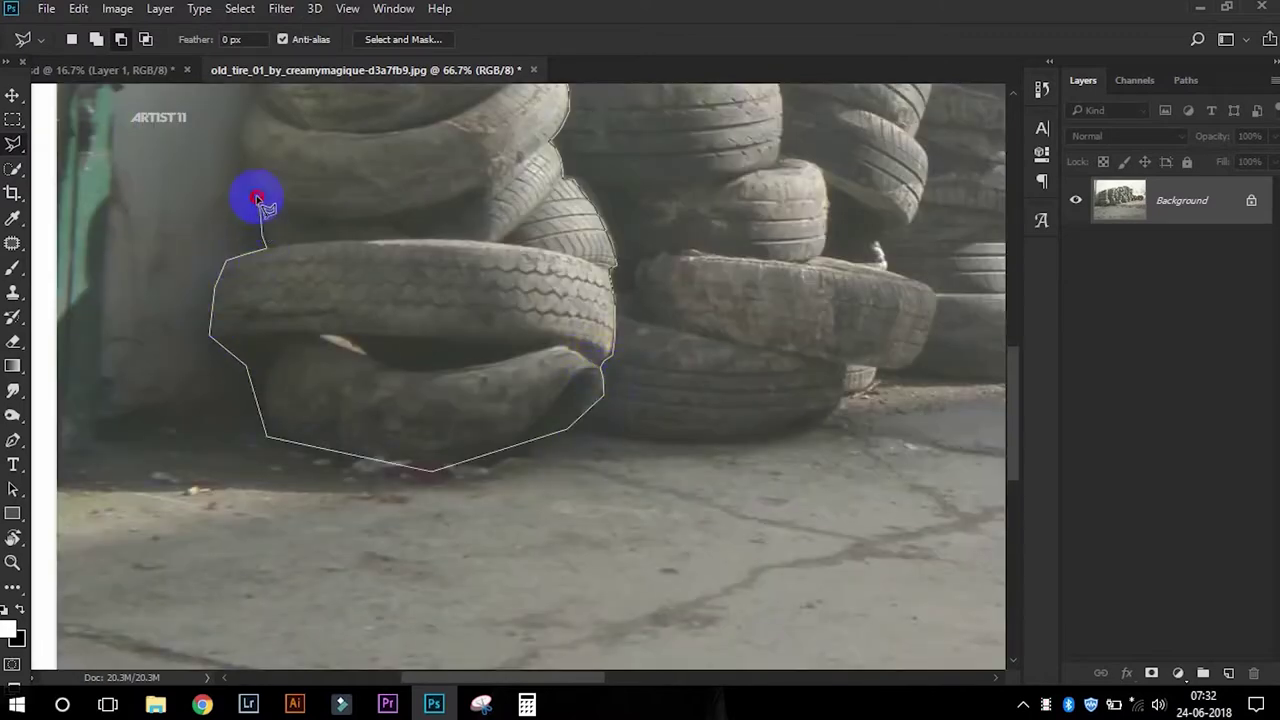
scroll(262, 216, "up", 3)
left_click(257, 236)
left_click(425, 39)
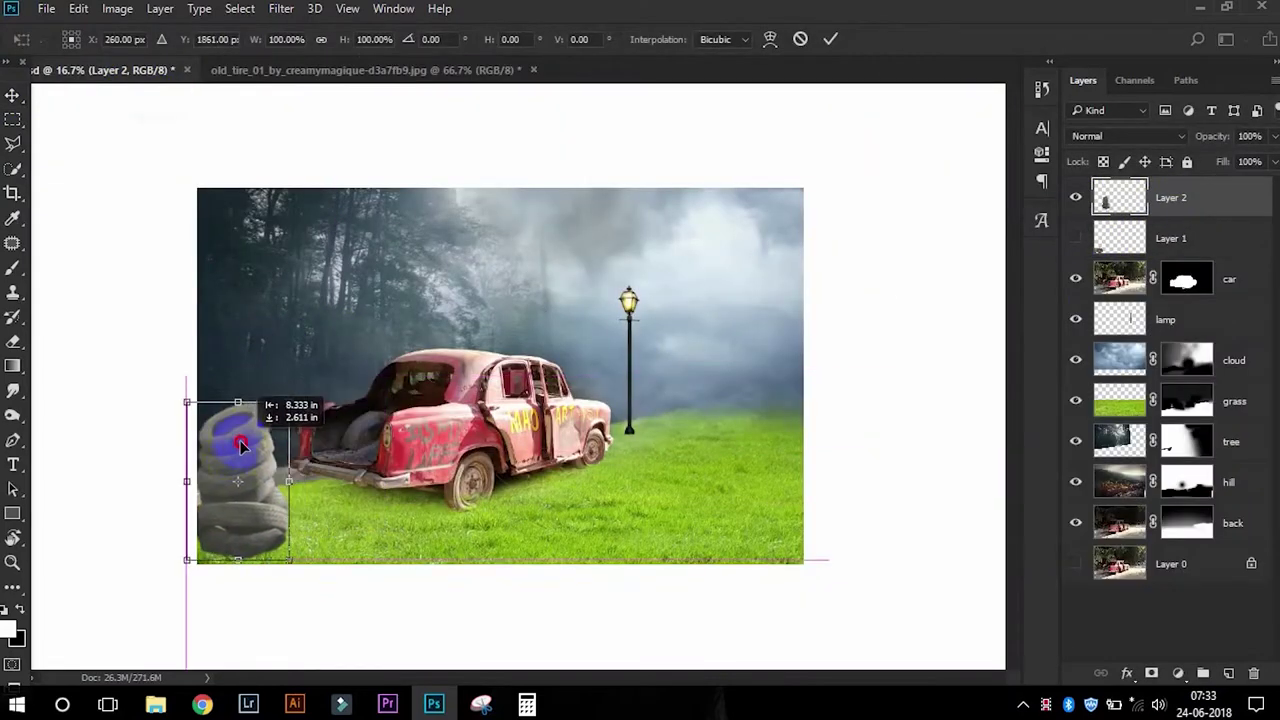
- Place the tyre stack lower-left as a masked layer named 'tyre' and delete Layer 1
mouse_move(240, 447)
left_mouse_down()
mouse_move(257, 377)
mouse_move(286, 428)
mouse_move(228, 535)
left_mouse_up()
key("Return")
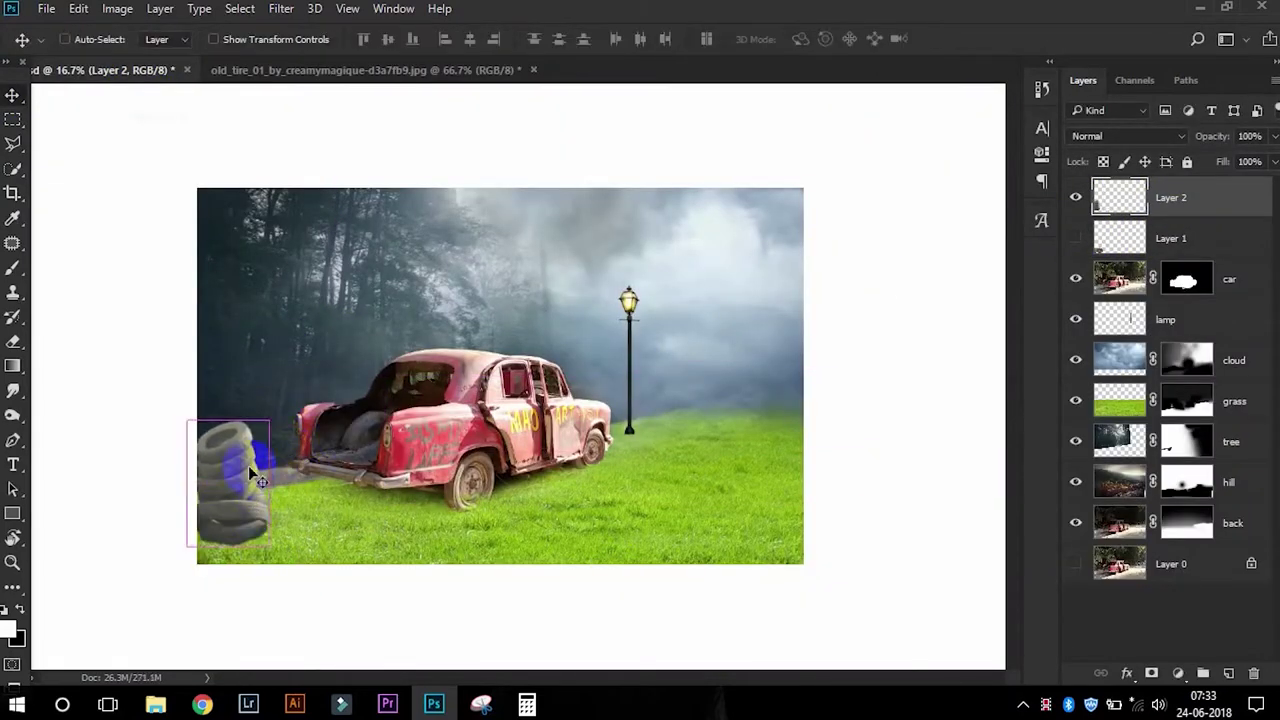
scroll(248, 465, "up", 3)
scroll(248, 465, "down", 1)
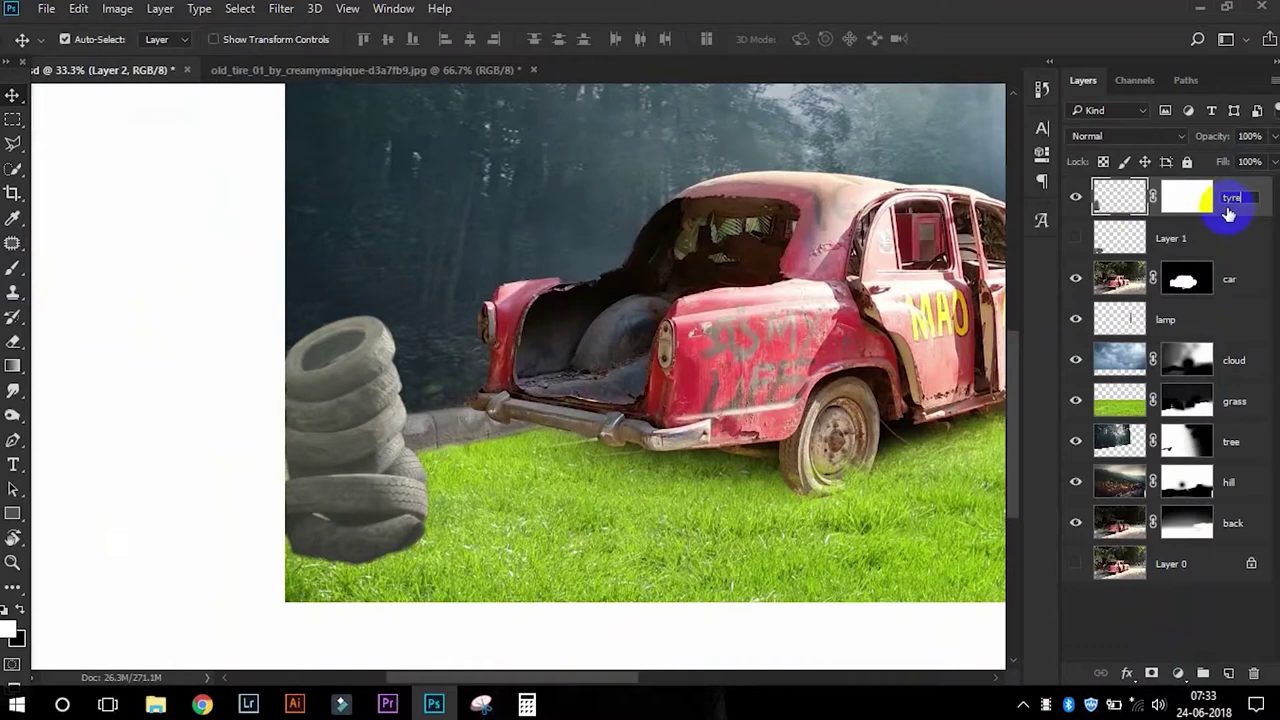
key("b")
left_click(450, 515)
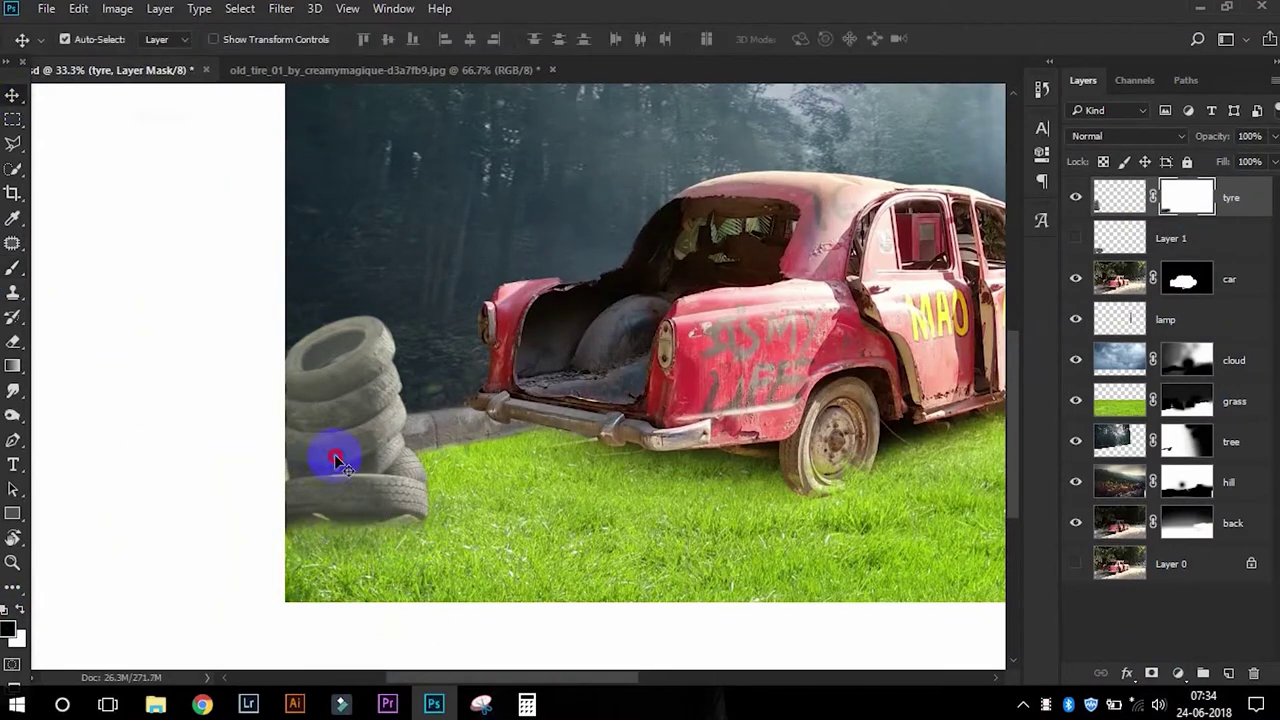
scroll(336, 460, "down", 1)
scroll(686, 623, "down", 1)
left_click_drag(1138, 238, 708, 420)
key("Delete")
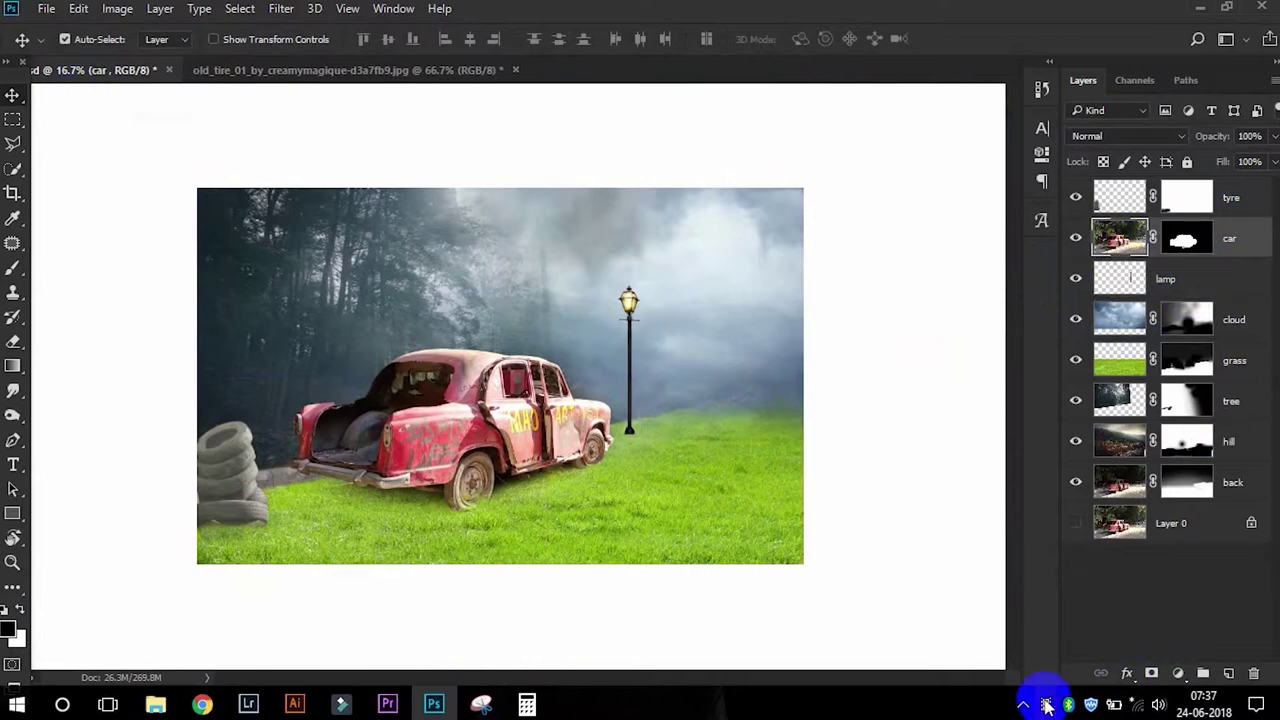
- Duplicate the tree layer, heavily Gaussian-blur it, clip it to the car and set Soft Light
left_click(1119, 400)
key("ctrl+j")
left_click_drag(1119, 400, 1119, 238)
left_click(281, 8)
left_click(583, 289)
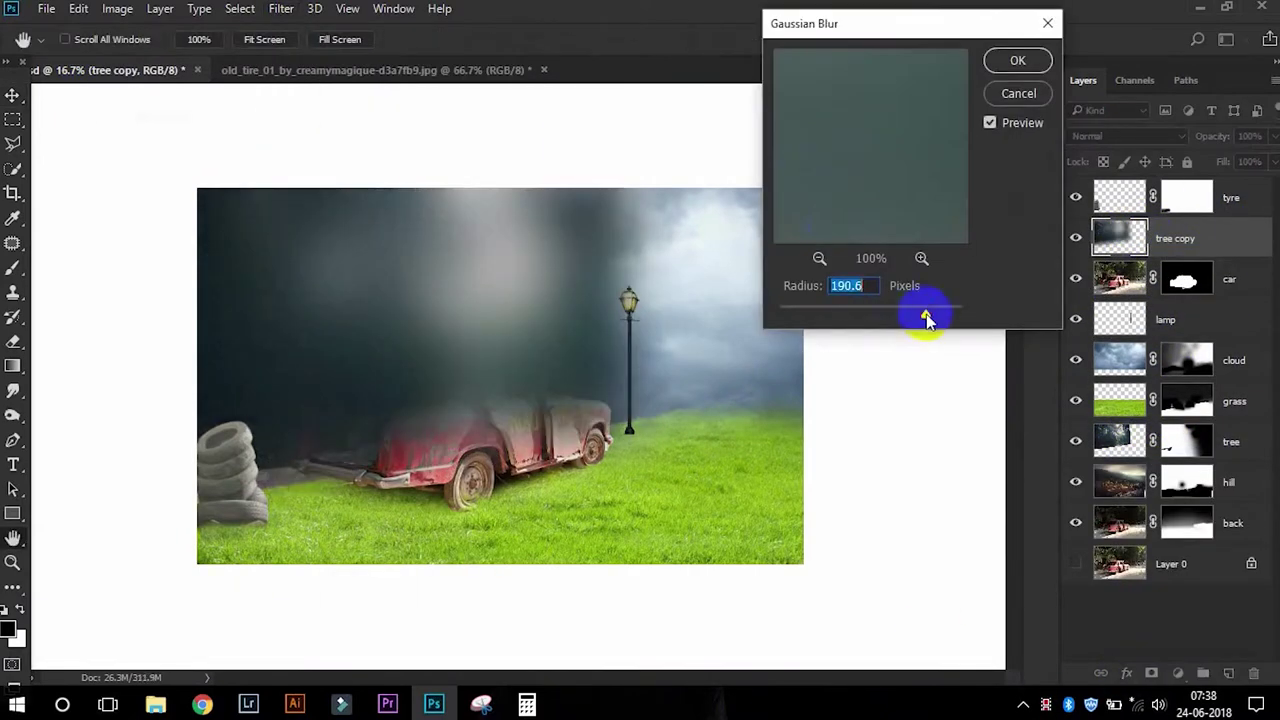
key("Return")
key("ctrl+alt+g")
left_click(1120, 136)
left_click(1087, 333)
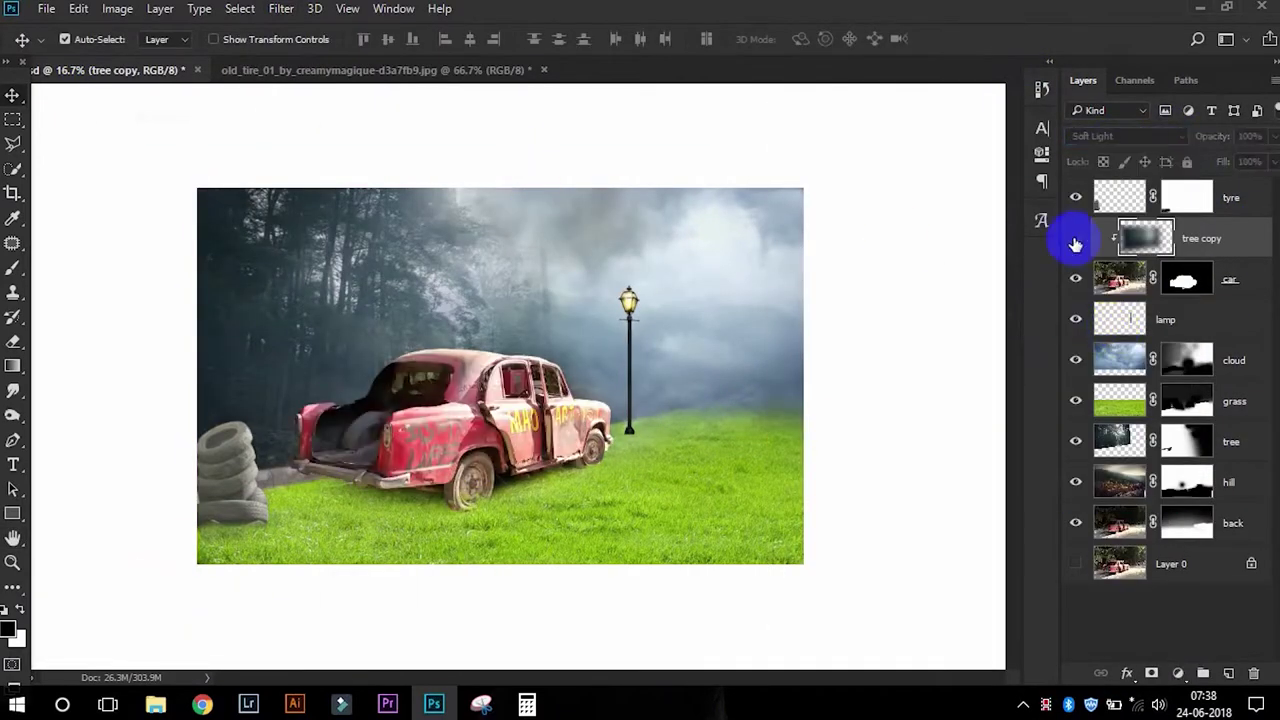
left_click_drag(337, 371, 460, 371)
- Duplicate the cloud layer, remove its mask and clip it to the car at 87% opacity
key("ctrl+j")
right_click(1186, 358)
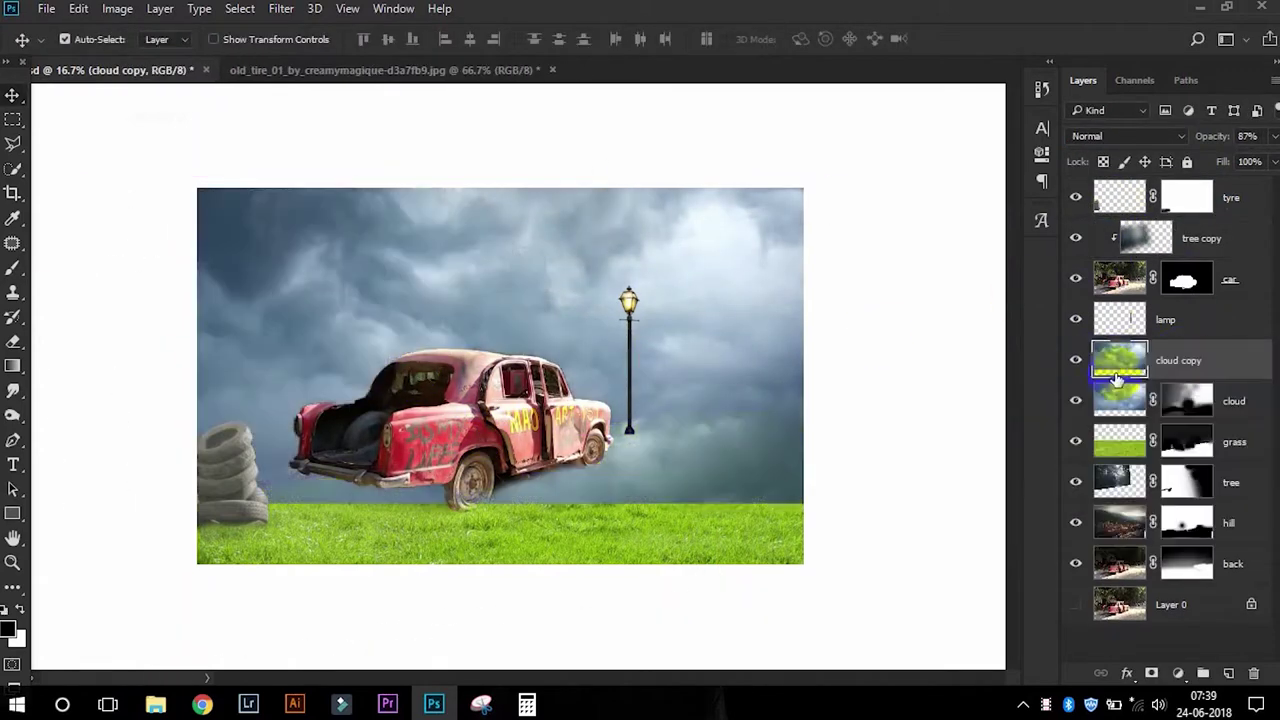
left_click(1088, 391)
left_click_drag(1120, 360, 1117, 300)
key("ctrl+alt+g")
- Reposition the tree copy texture over the car and add a Curves adjustment above it
left_click_drag(430, 376, 572, 418)
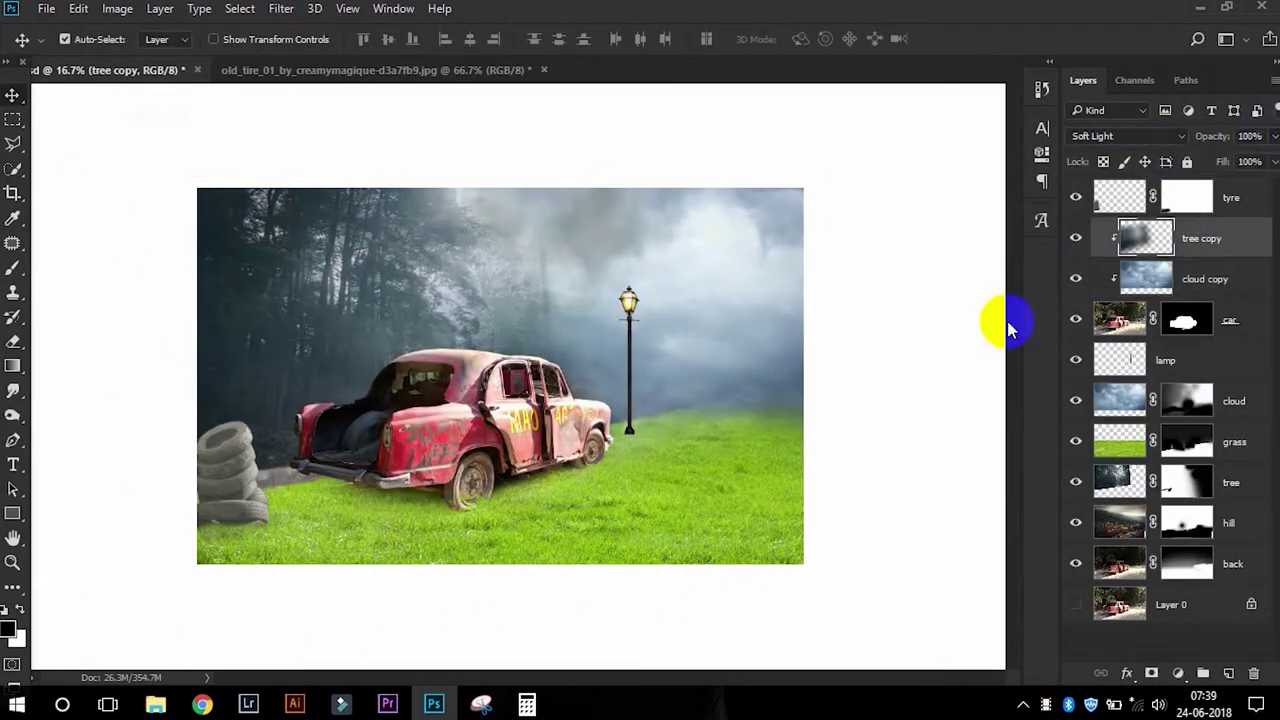
left_click(1178, 673)
left_click(1157, 374)
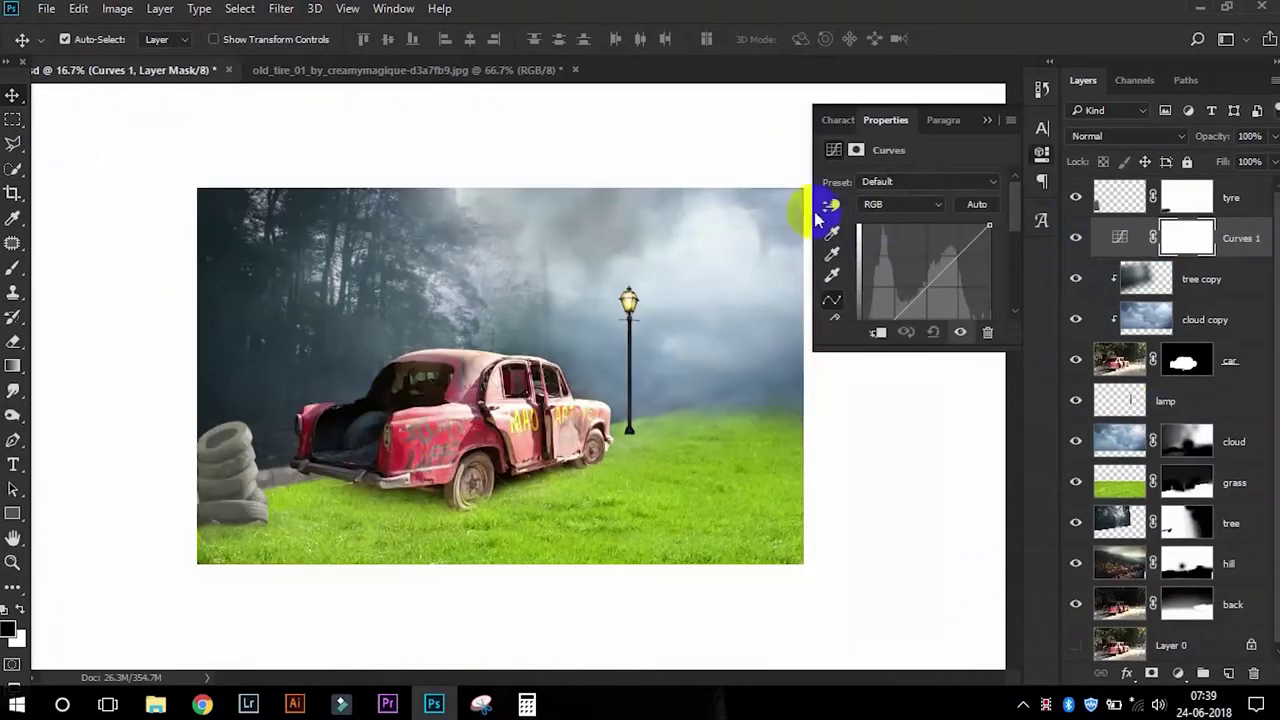
- Brighten the car by lifting Curves 1 with the targeted adjustment tool
left_click(831, 204)
left_click_drag(420, 394, 305, 412)
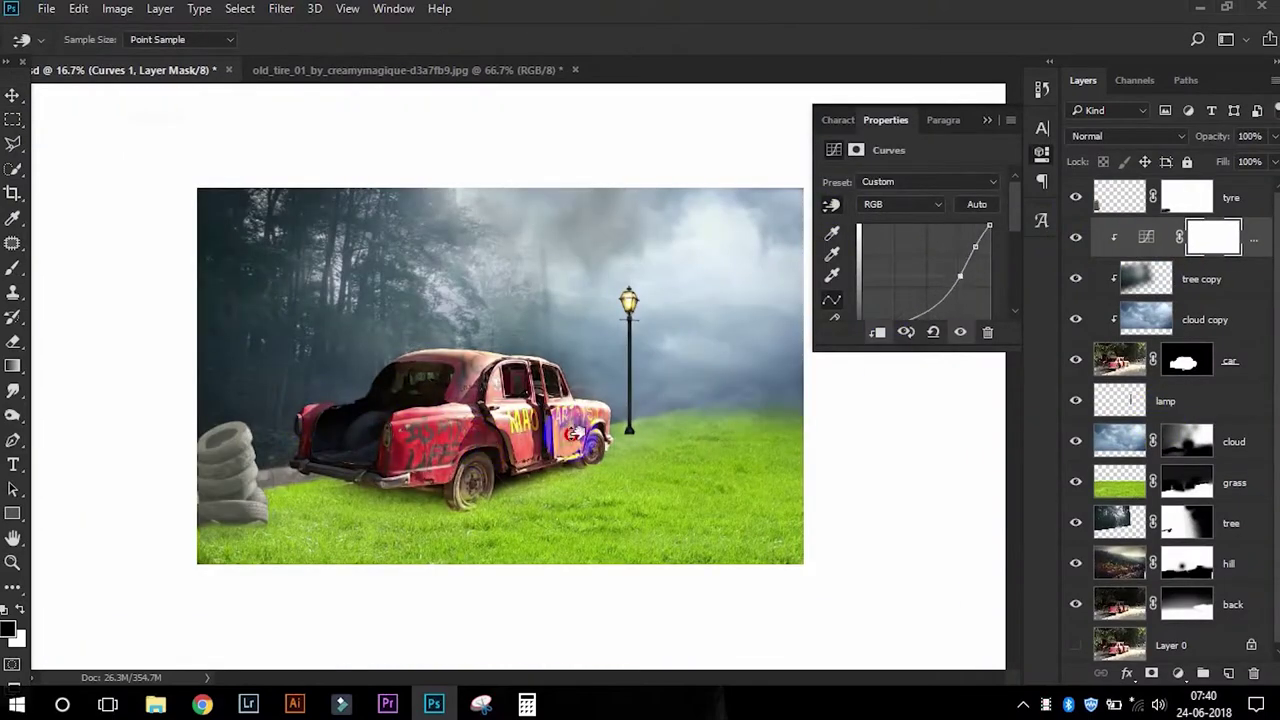
left_click(931, 335)
left_click_drag(405, 430, 413, 418)
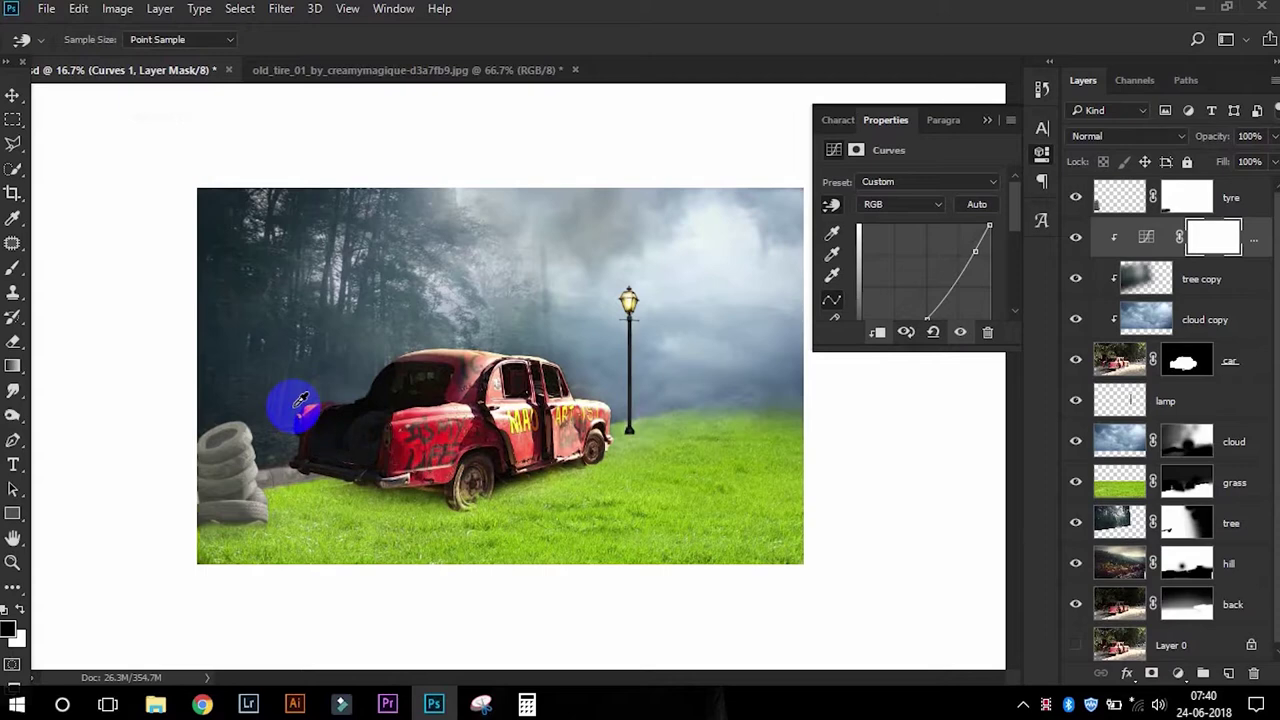
key("v")
left_click(1146, 237)
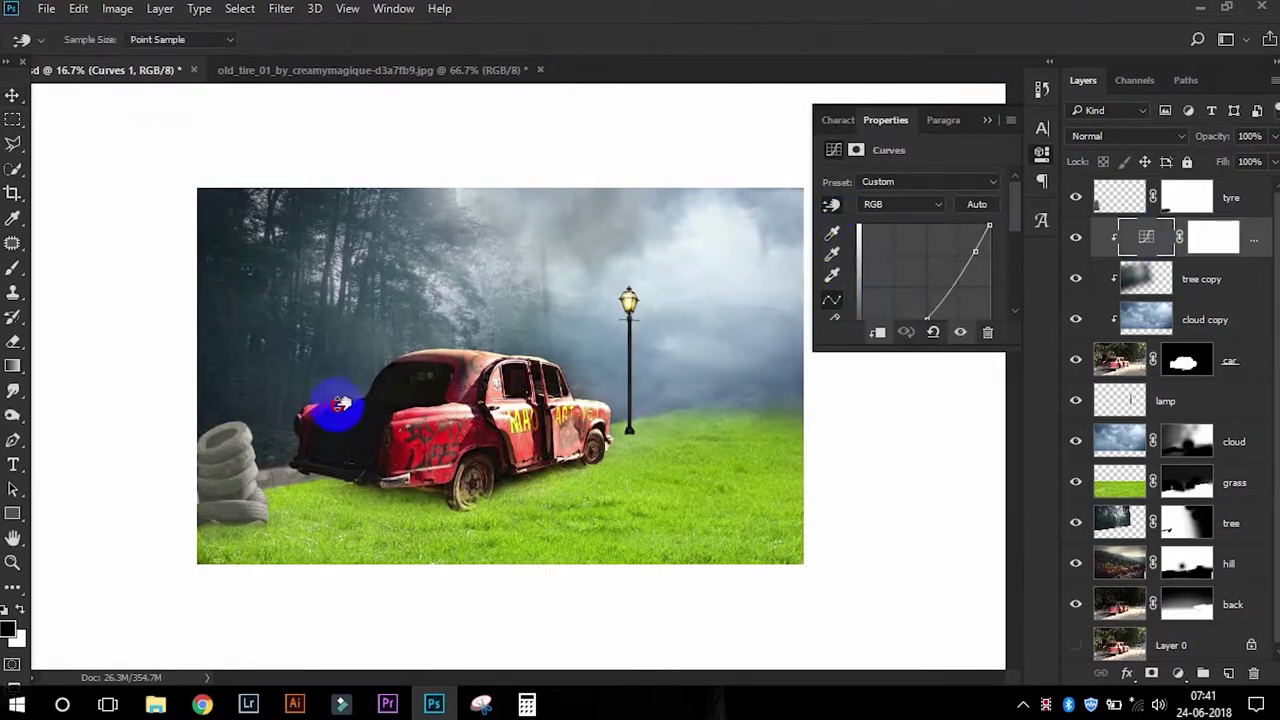
left_click_drag(306, 391, 363, 389)
- Add a clipped Hue/Saturation adjustment to the car with Saturation at -26
left_click(1178, 673)
left_click(1105, 437)
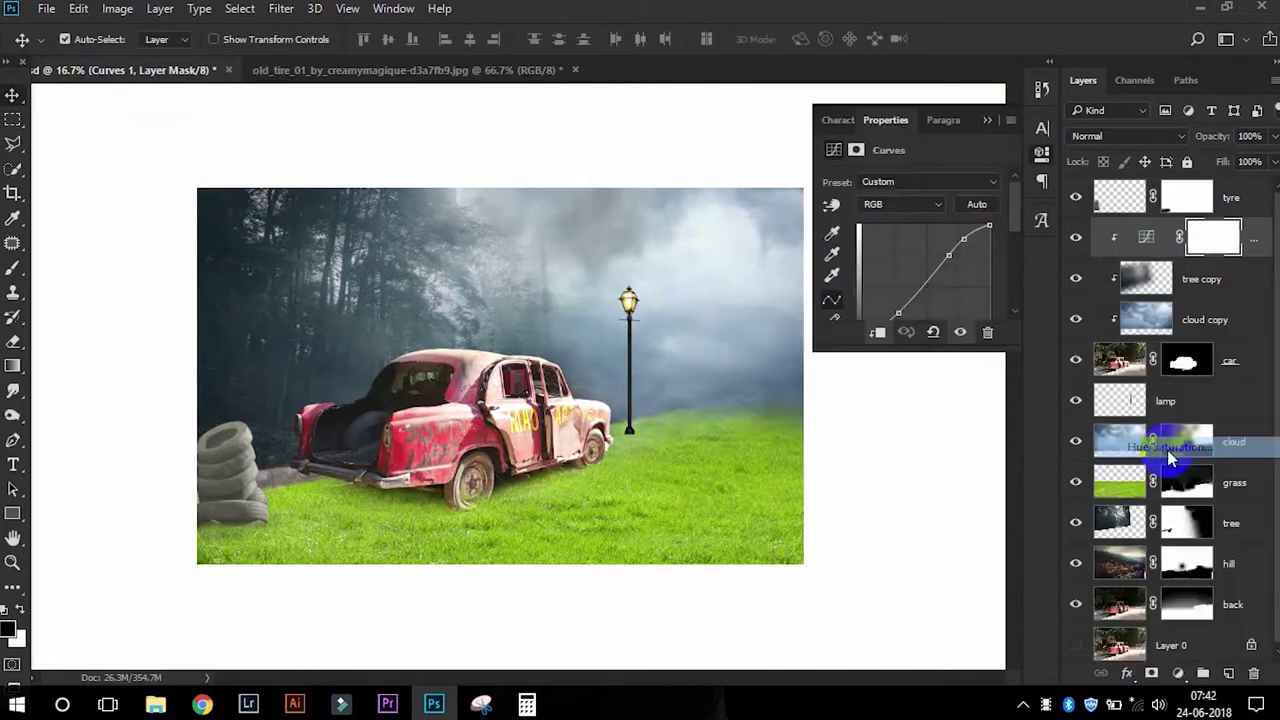
left_click_drag(860, 292, 887, 287)
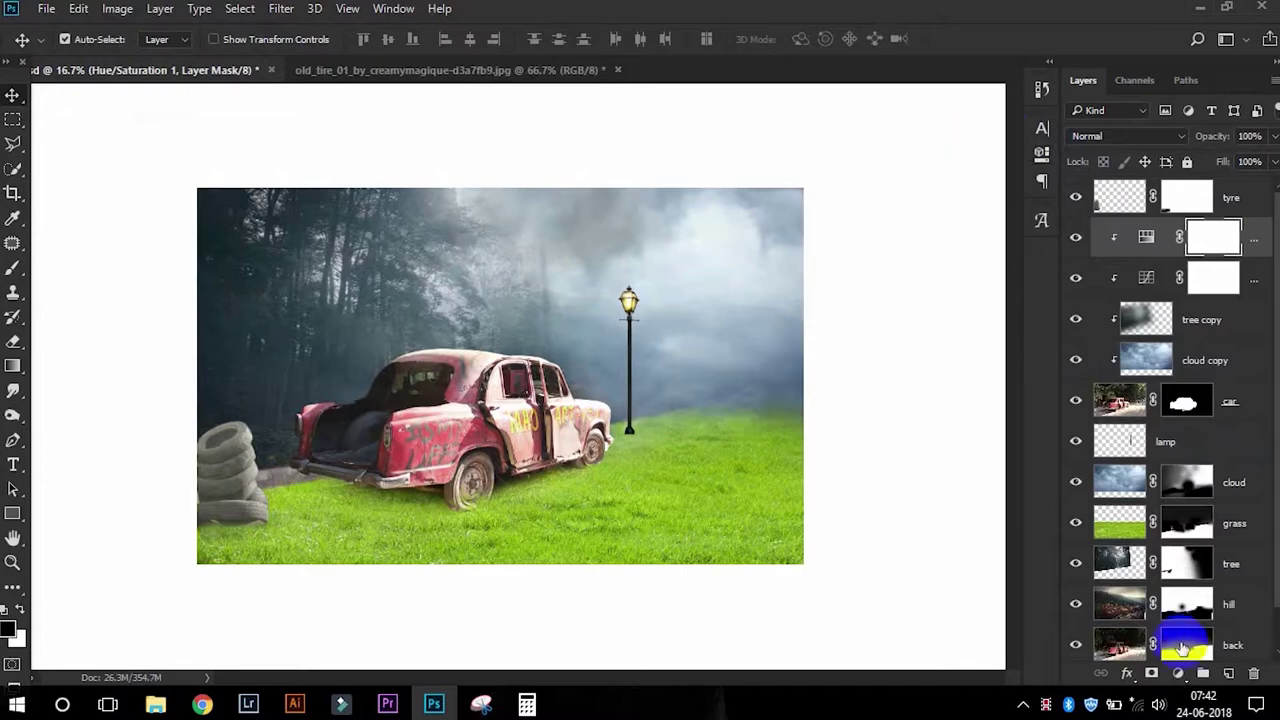
left_click(1234, 300)
- Tint the clouds teal with clipped Curves and Color Balance (Cyan -39), grouped as 'cloud'
left_click(1178, 673)
left_click(1150, 377)
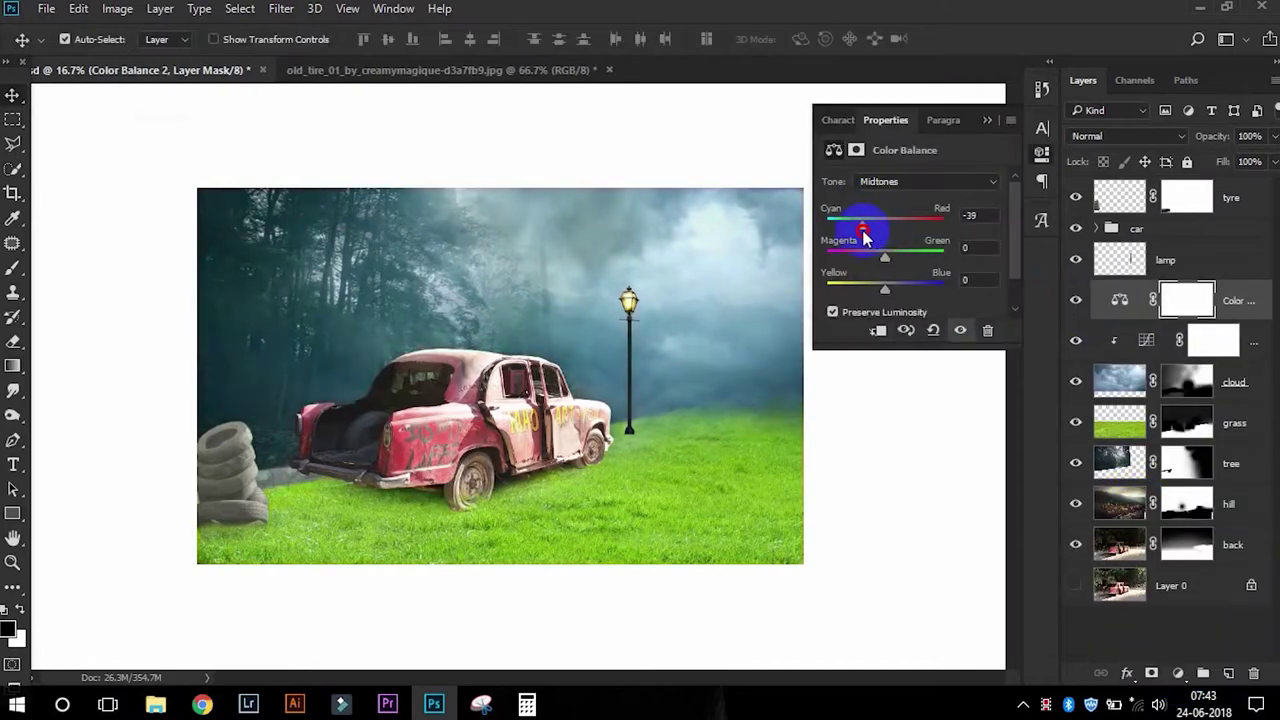
left_click_drag(877, 290, 880, 290)
left_click_drag(884, 257, 900, 257)
left_click(878, 330)
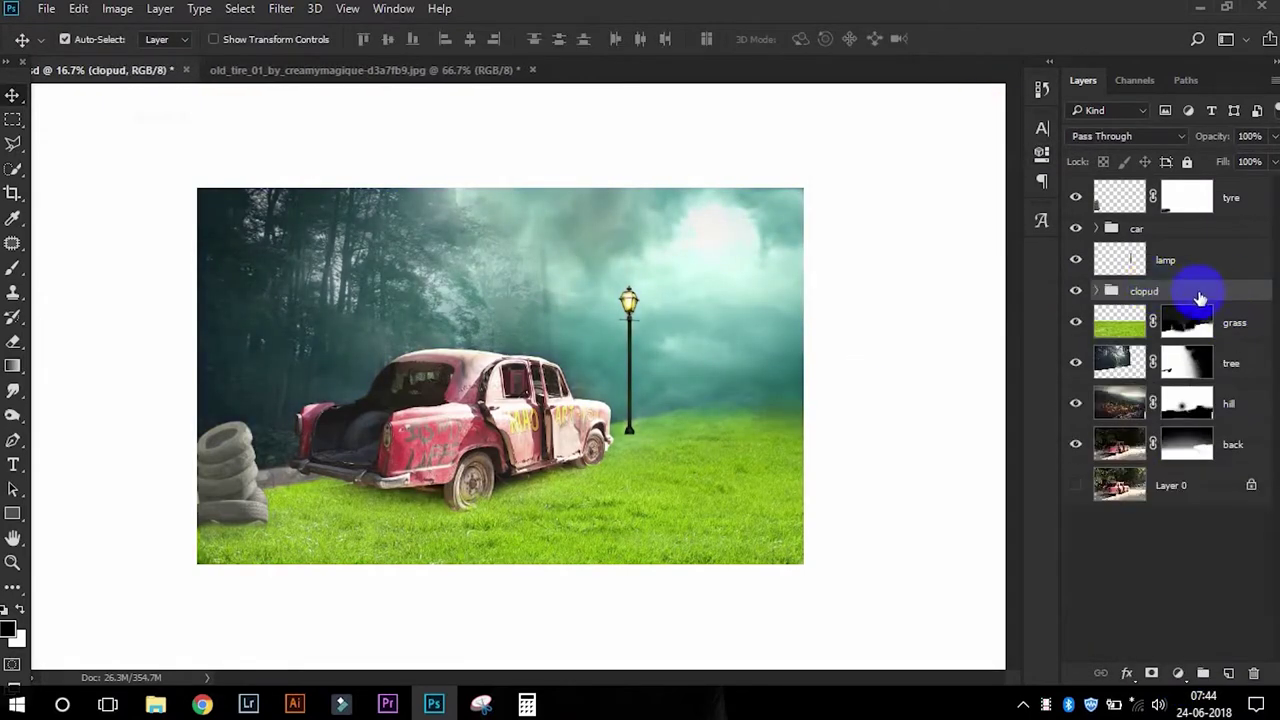
key("Return")
left_click(1118, 363)
- Add clipped Curves 3 and Color Balance 3 to the tree, warming its highlights toward yellow
left_click(1177, 673)
left_click(1148, 376)
left_click_drag(277, 320, 486, 286)
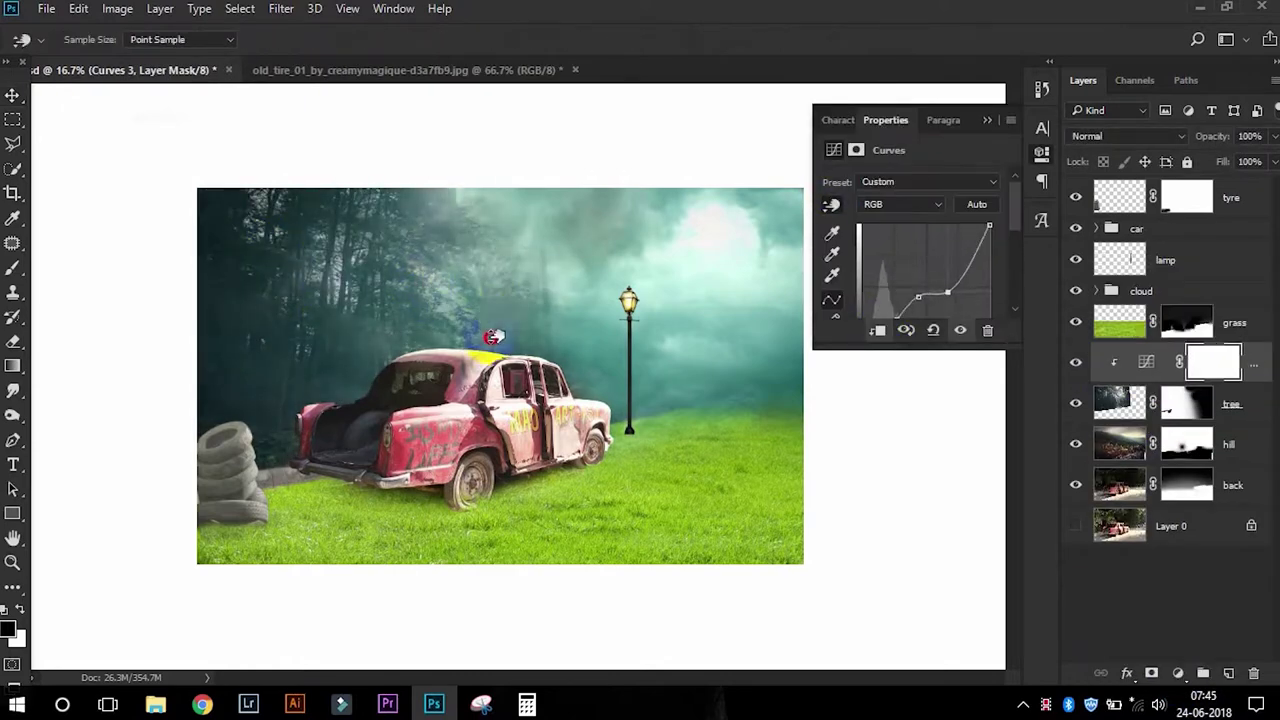
left_click(1166, 467)
left_click(879, 331)
left_click_drag(884, 289, 868, 289)
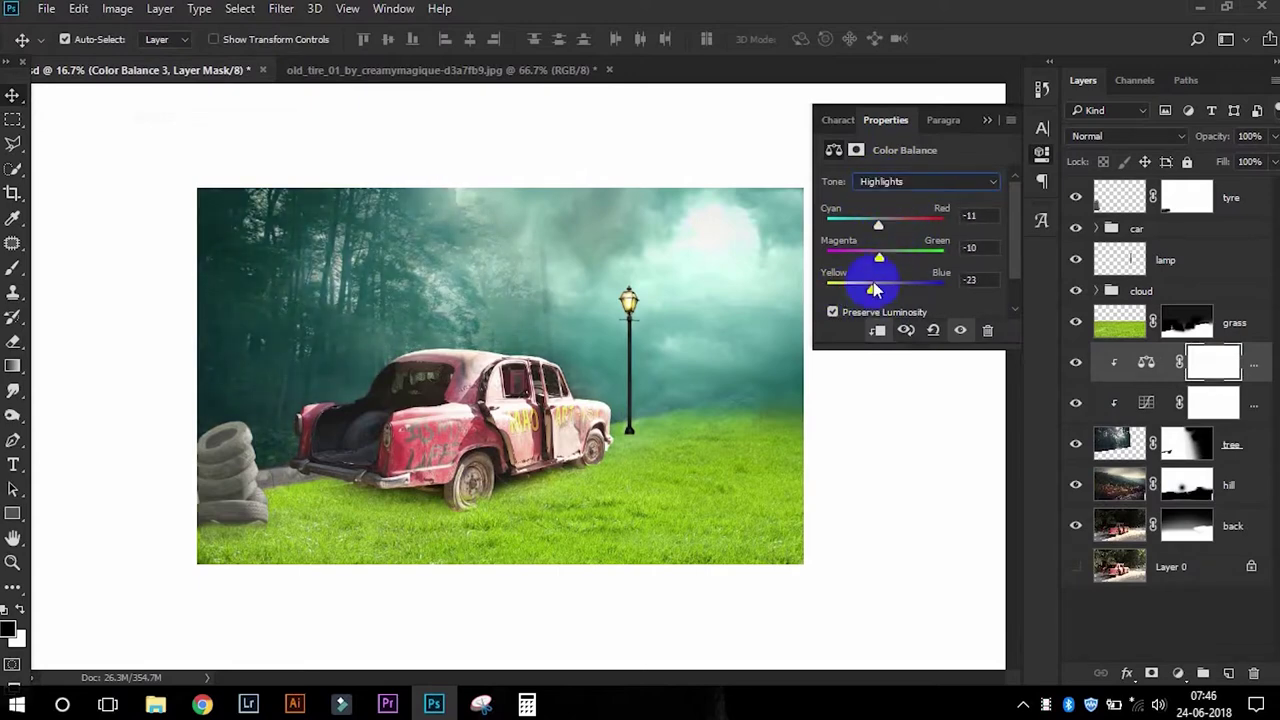
left_click(1042, 152)
- Tone the grass darker olive with clipped Color Balance shadow shifts and a clipped Curves 4
left_click(1097, 228)
double_click(1172, 299)
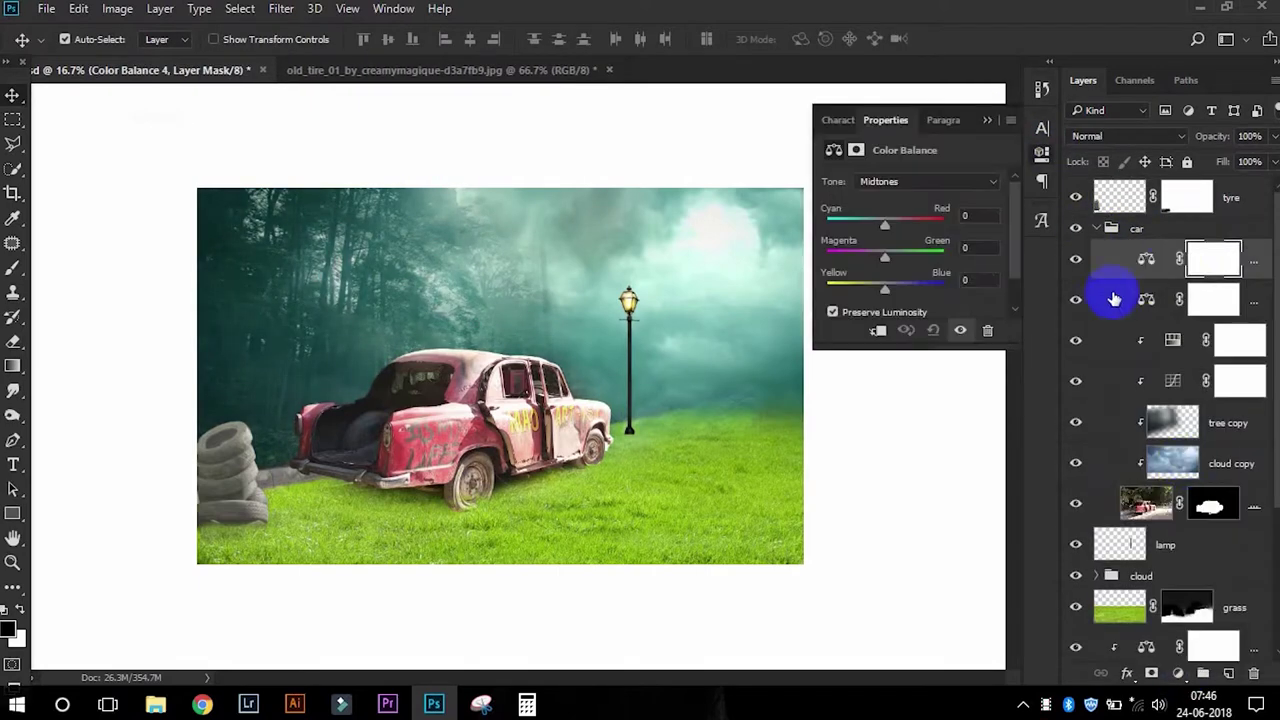
left_click(873, 333)
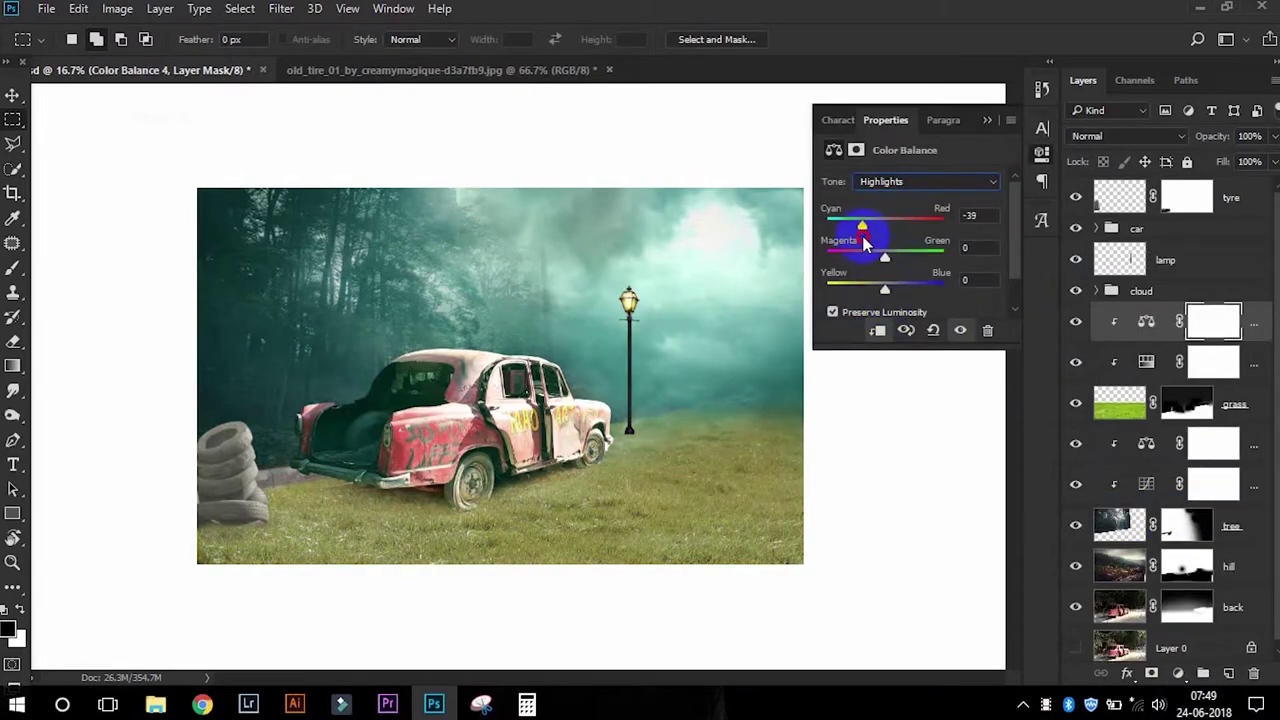
left_click_drag(903, 291, 904, 299)
left_click_drag(866, 231, 871, 226)
left_click_drag(885, 257, 890, 263)
left_click_drag(1071, 486, 1071, 323)
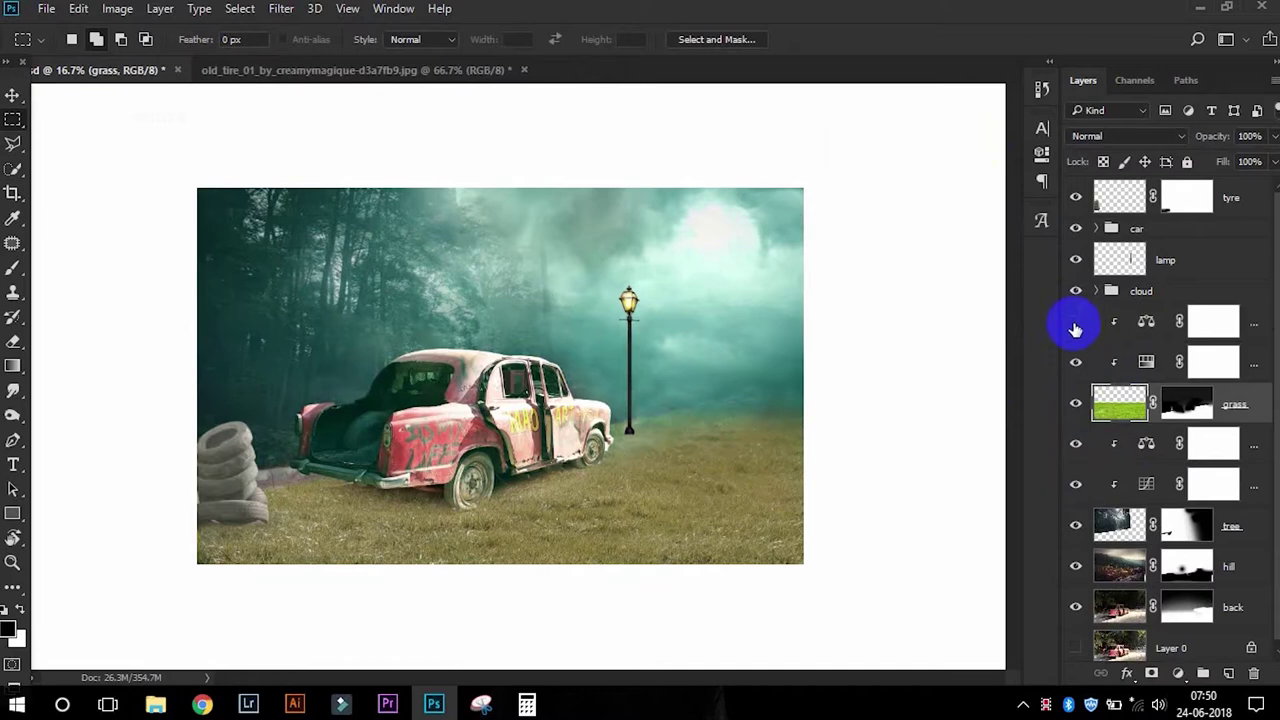
left_click(877, 331)
left_click_drag(911, 294, 983, 226)
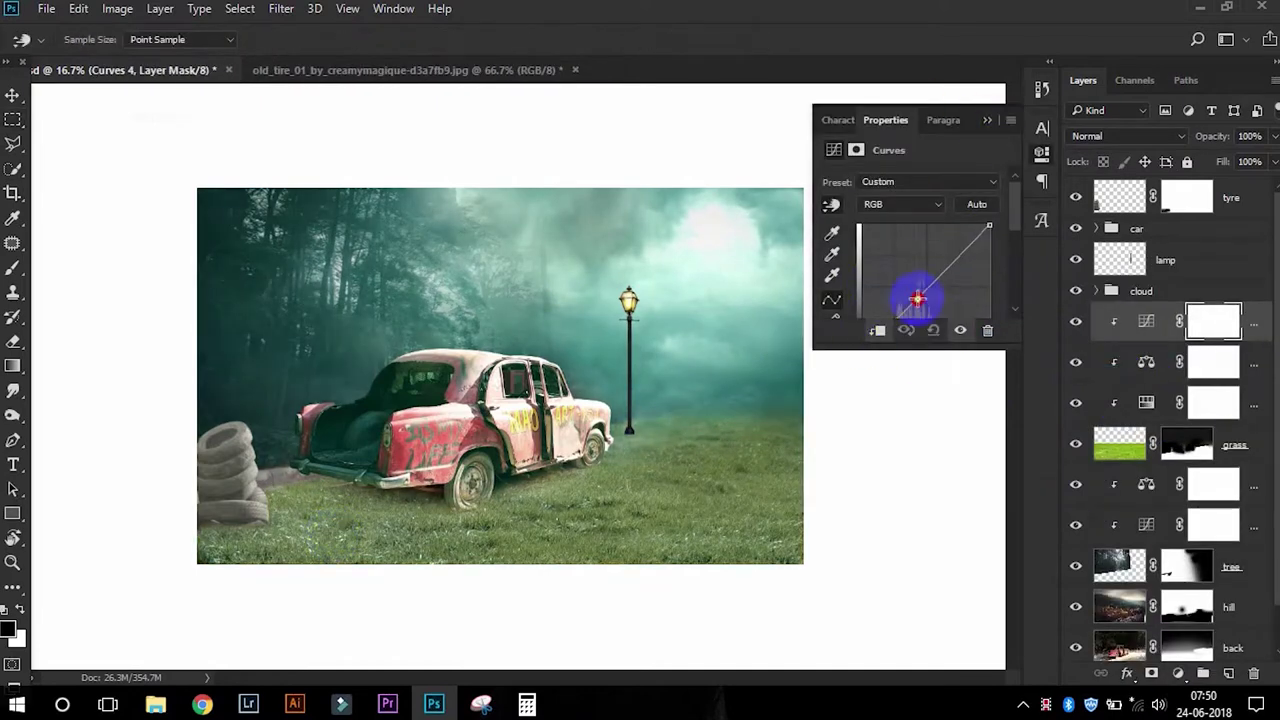
- Add Curves 5 and a clipped Levels 1 to the back layer, then group and rename it
left_click(1177, 673)
left_click(1150, 340)
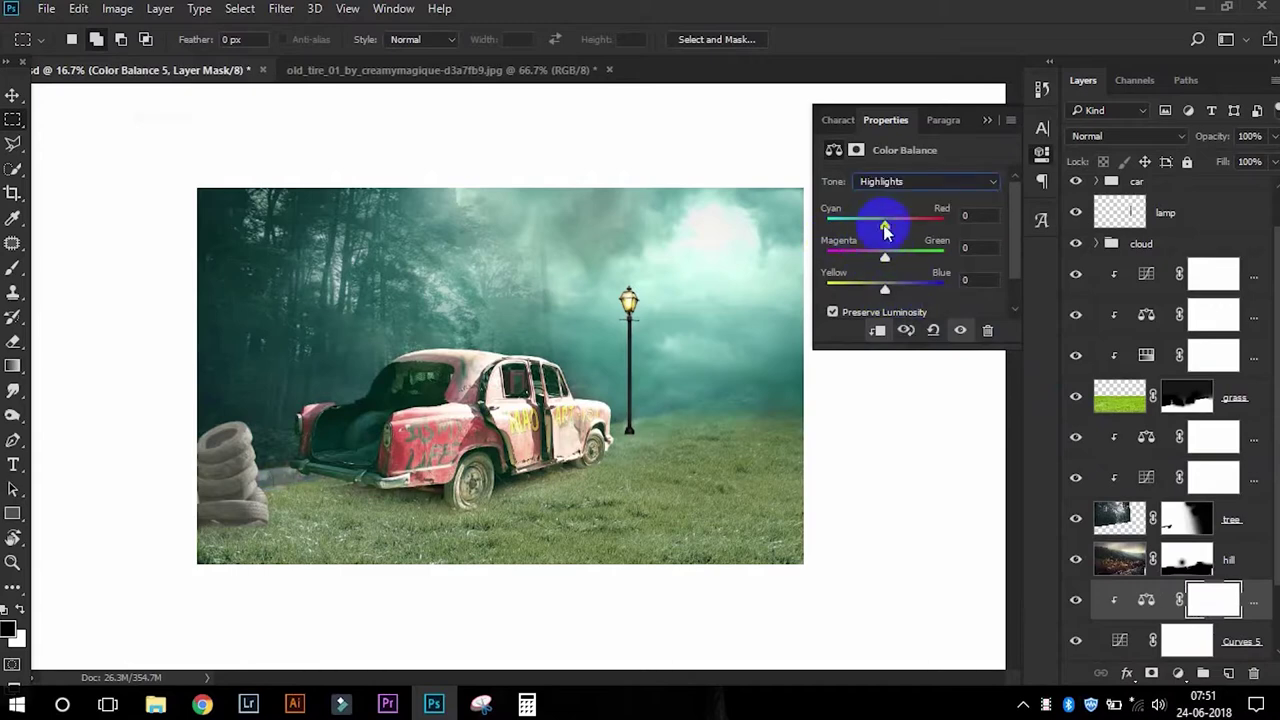
left_click(1177, 673)
left_click(1150, 318)
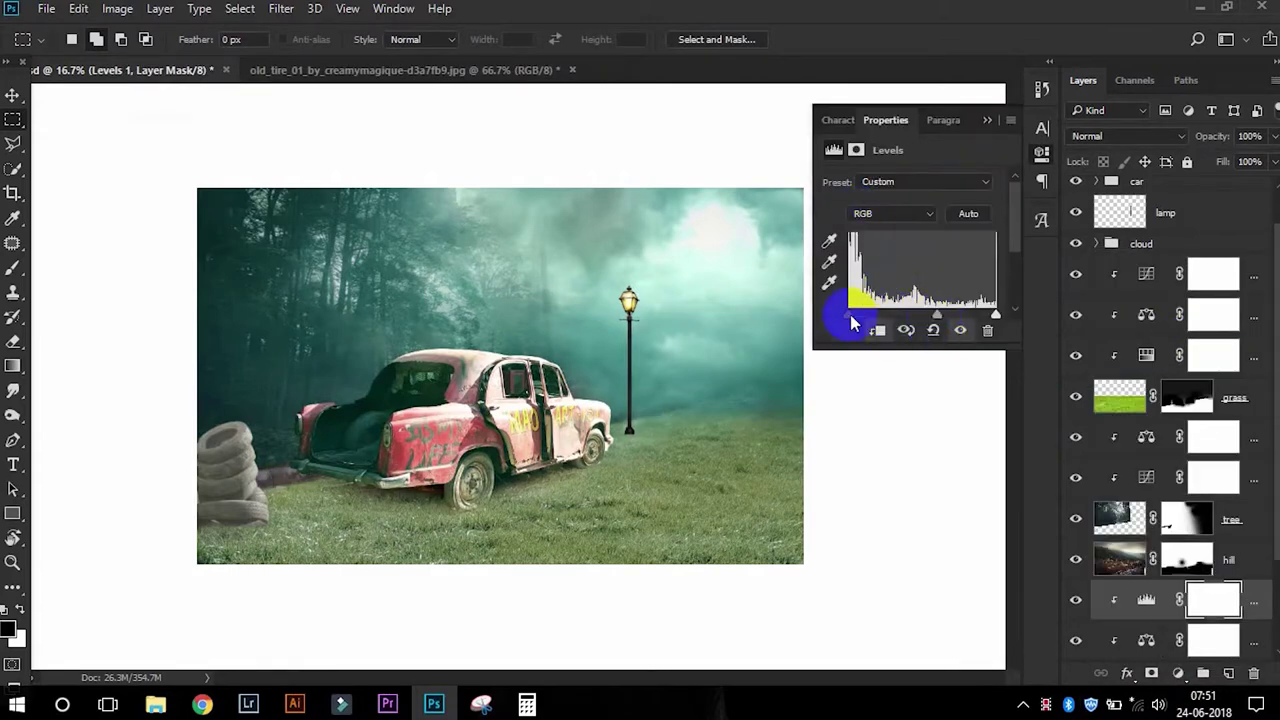
left_click(985, 121)
key("ctrl+g")
double_click(1150, 312)
type("g")
- Tint the hill toward cyan and blue with clipped Color Balance 6 and group it as 'back'
left_click(1130, 465)
left_click(1177, 673)
left_click(1157, 460)
left_click_drag(884, 224, 934, 245)
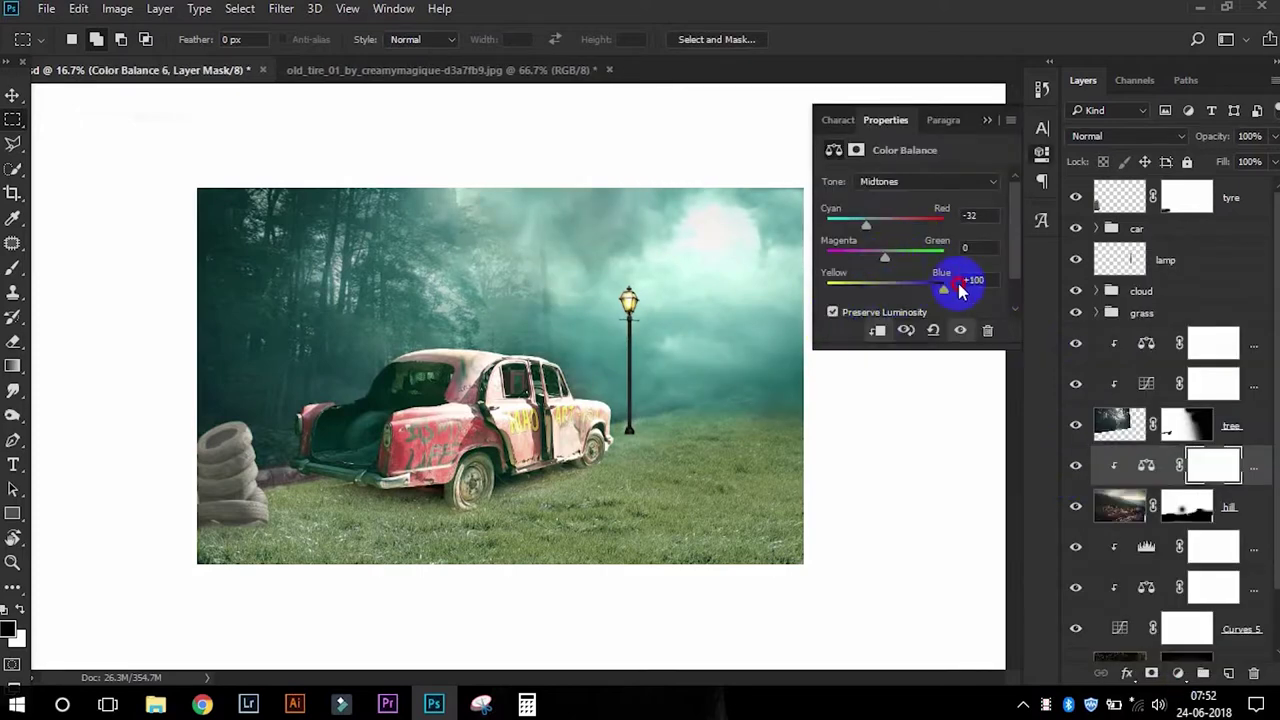
left_click(987, 119)
left_click(1229, 506, "shift")
key("ctrl+g")
double_click(1140, 456)
type("back")
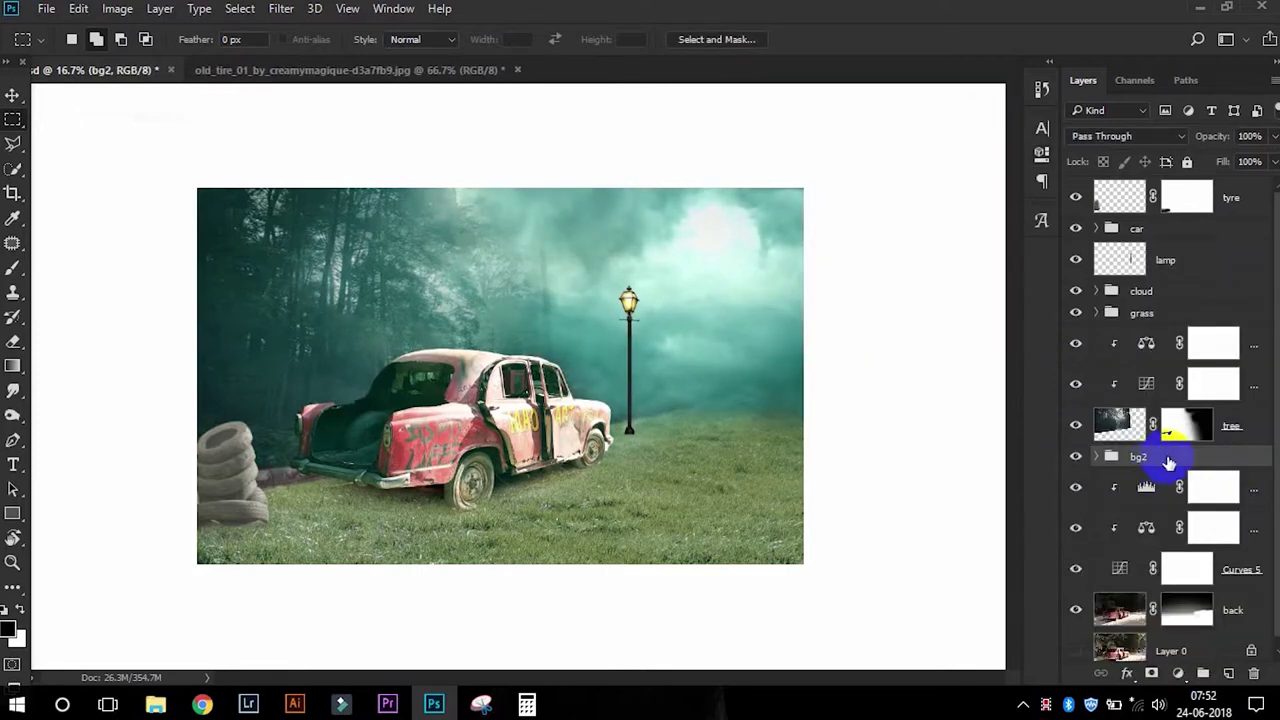
- Group the tree and back layers with their adjustments and add Curves 6 at the top
left_click(1125, 425)
left_click(1180, 343, "shift")
key("ctrl+g")
double_click(1148, 335)
left_click(1173, 383, "shift")
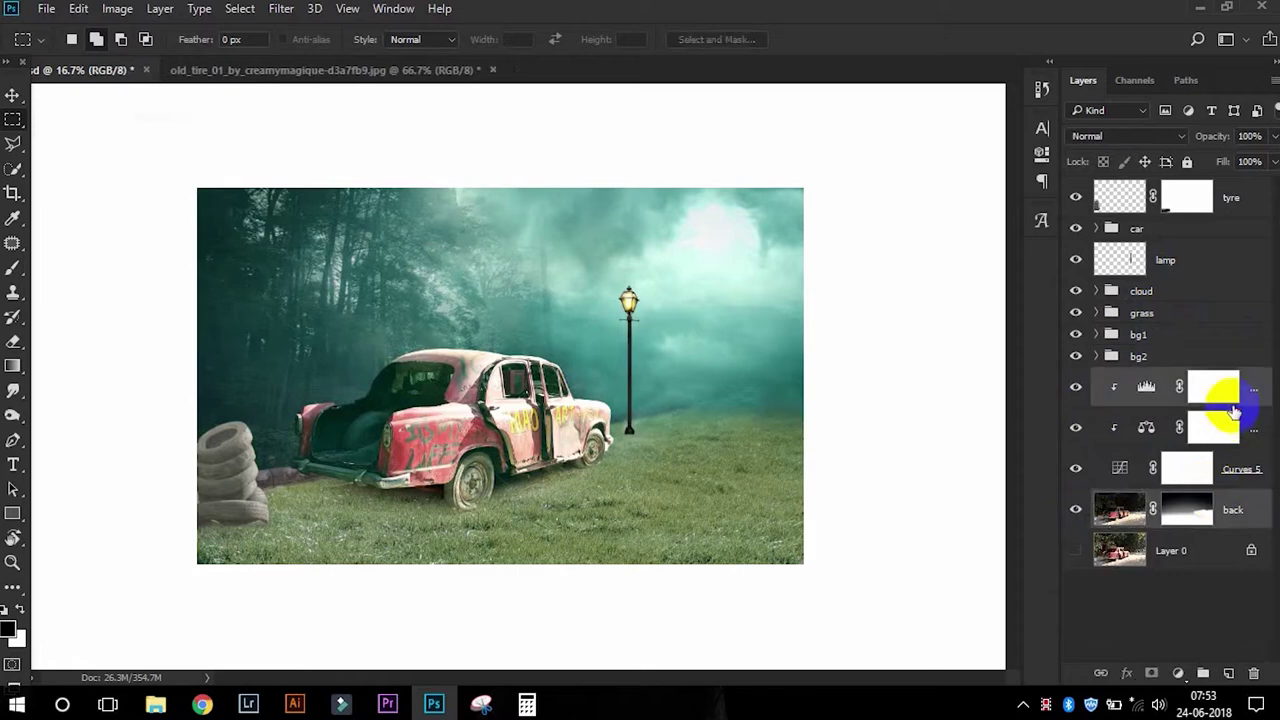
key("ctrl+g")
left_click(1180, 197)
key("ctrl+m")
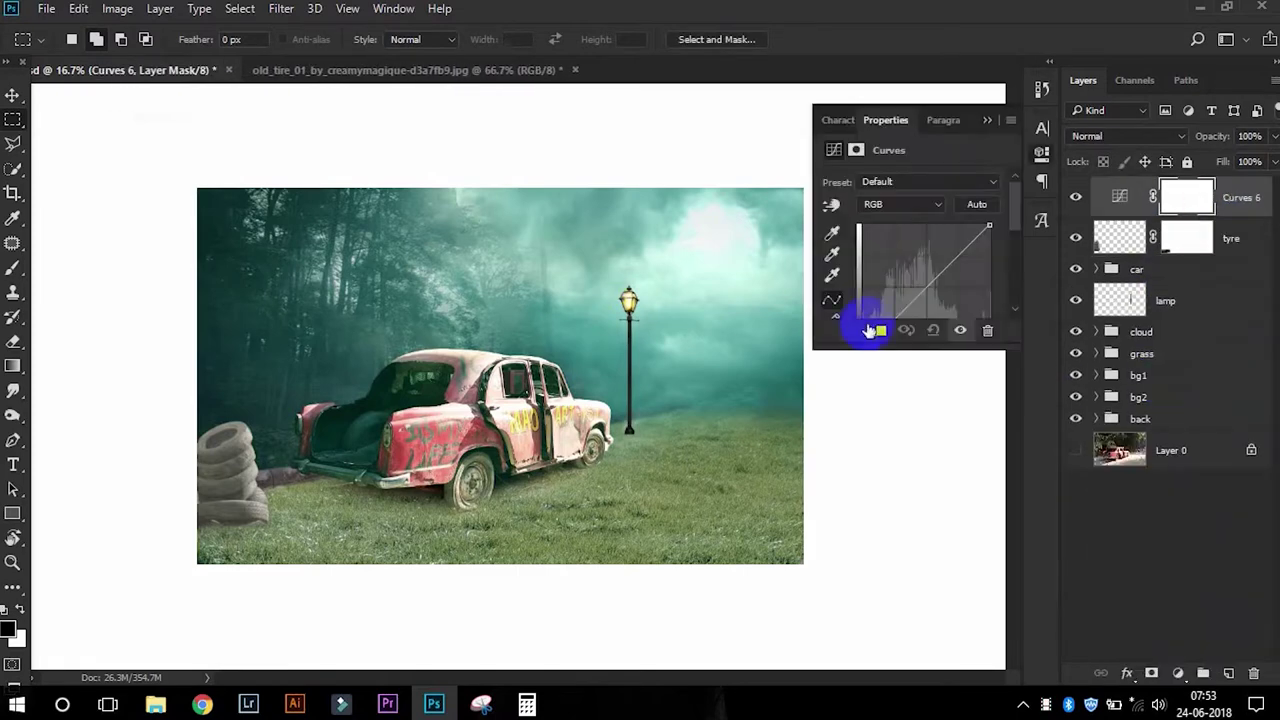
- Desaturate the tyre to -36 with a Hue/Saturation adjustment
left_click(1177, 673)
left_click(1160, 443)
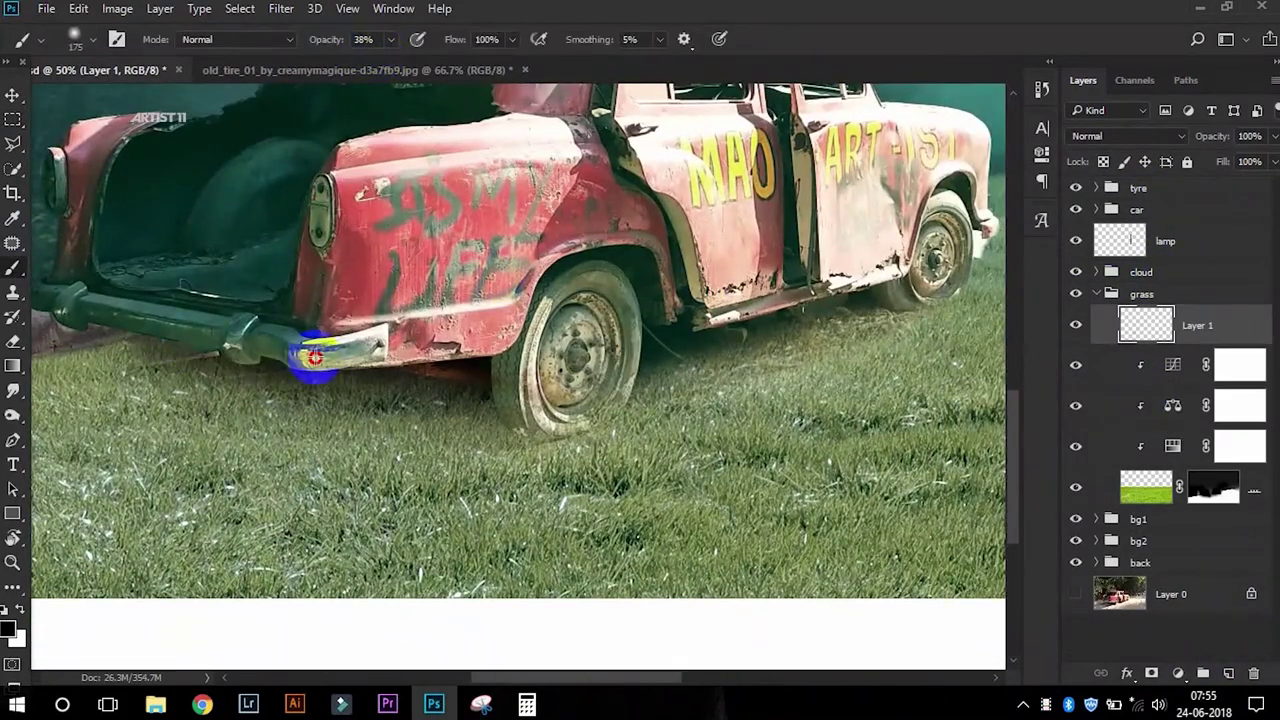
key("ctrl+minus")
key("ctrl+minus")
- Paint a soft dark contact shadow on the grass under the car's rear wheel and bumper
left_click_drag(398, 545, 440, 560)
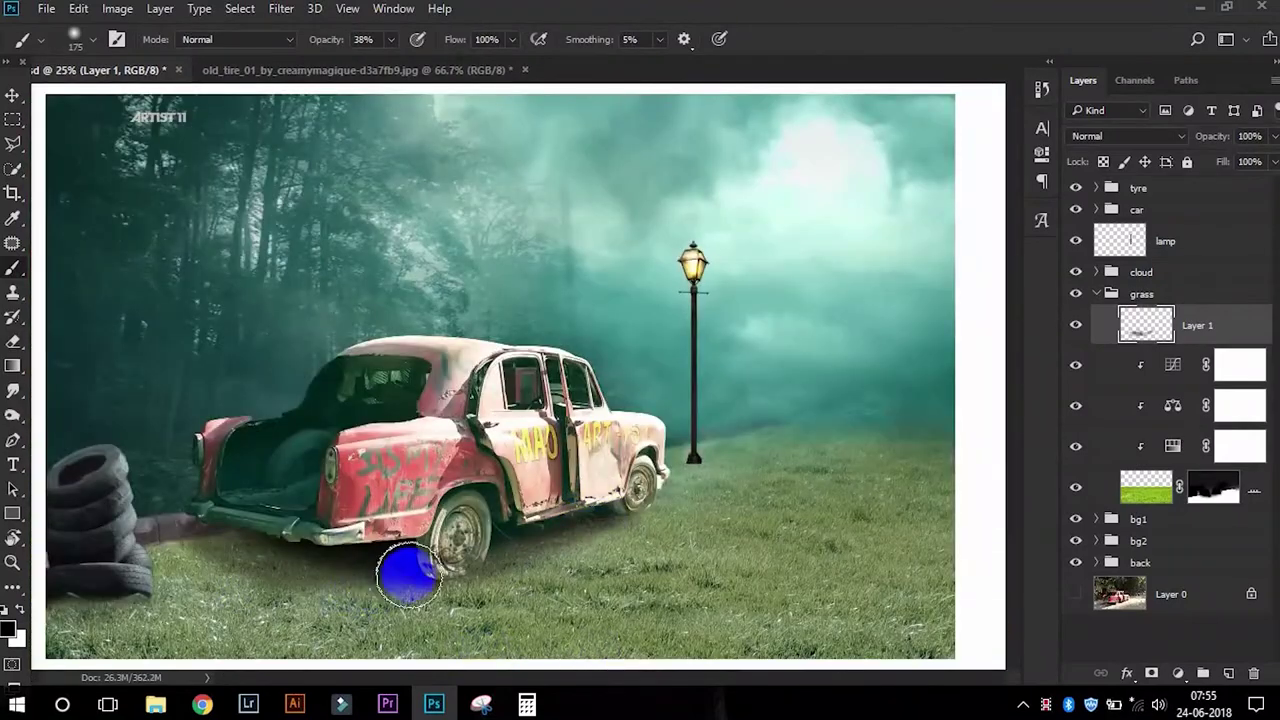
left_click_drag(408, 575, 266, 588)
left_click(1128, 136)
left_click(1100, 209)
key("ctrl+plus")
key("ctrl+plus")
key("ctrl+plus")
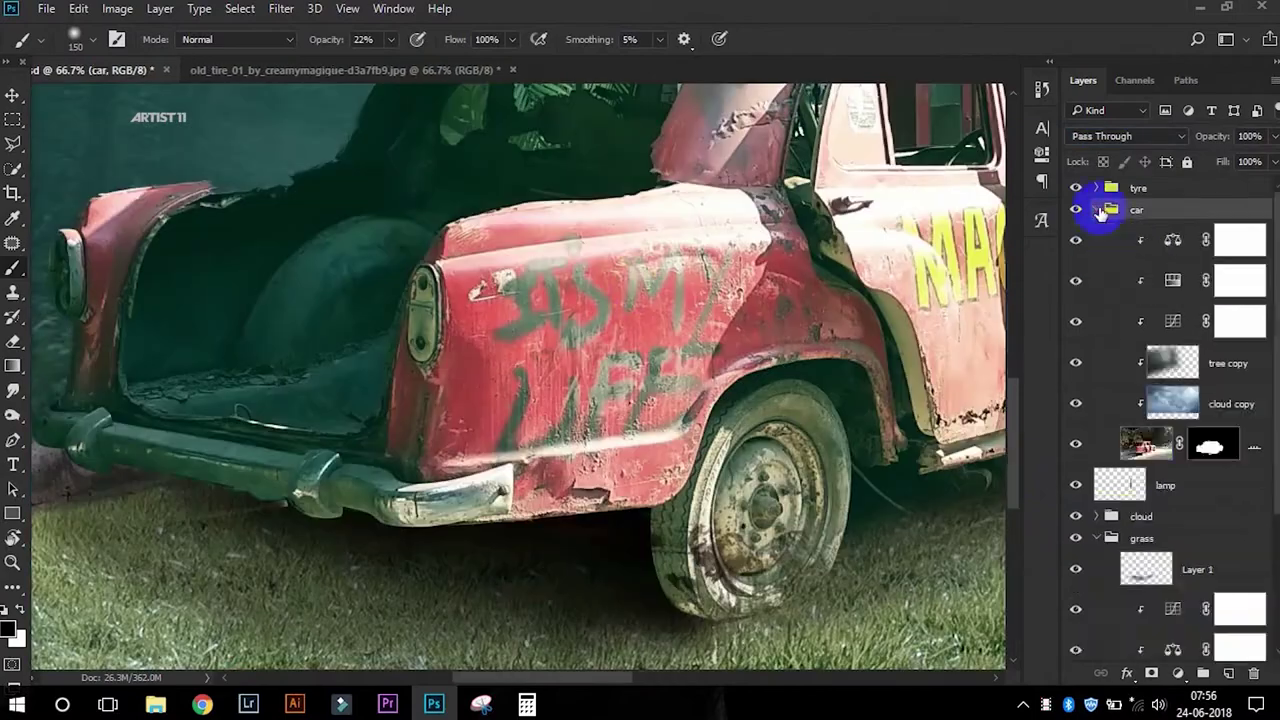
left_click(1146, 443)
key("r")
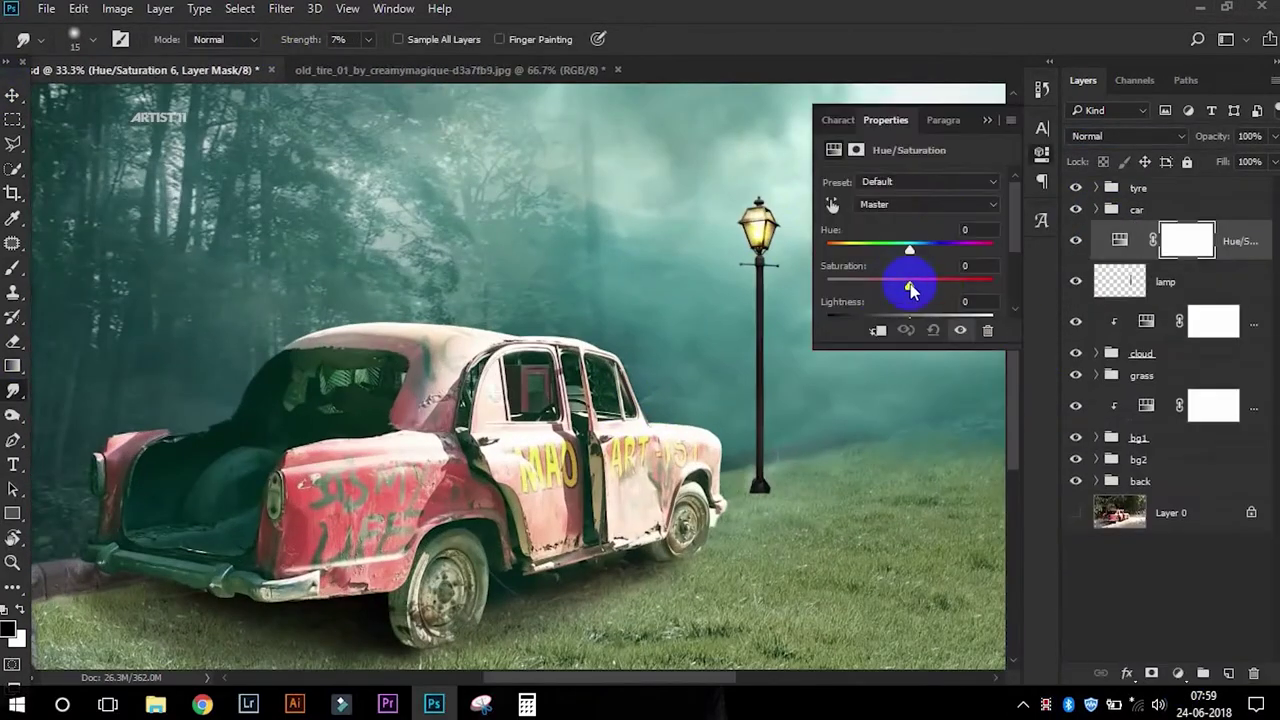
- Add a Brightness/Contrast adjustment, then create new Layer 2 and paint it with a soft brush
left_click(1178, 673)
left_click(1130, 334)
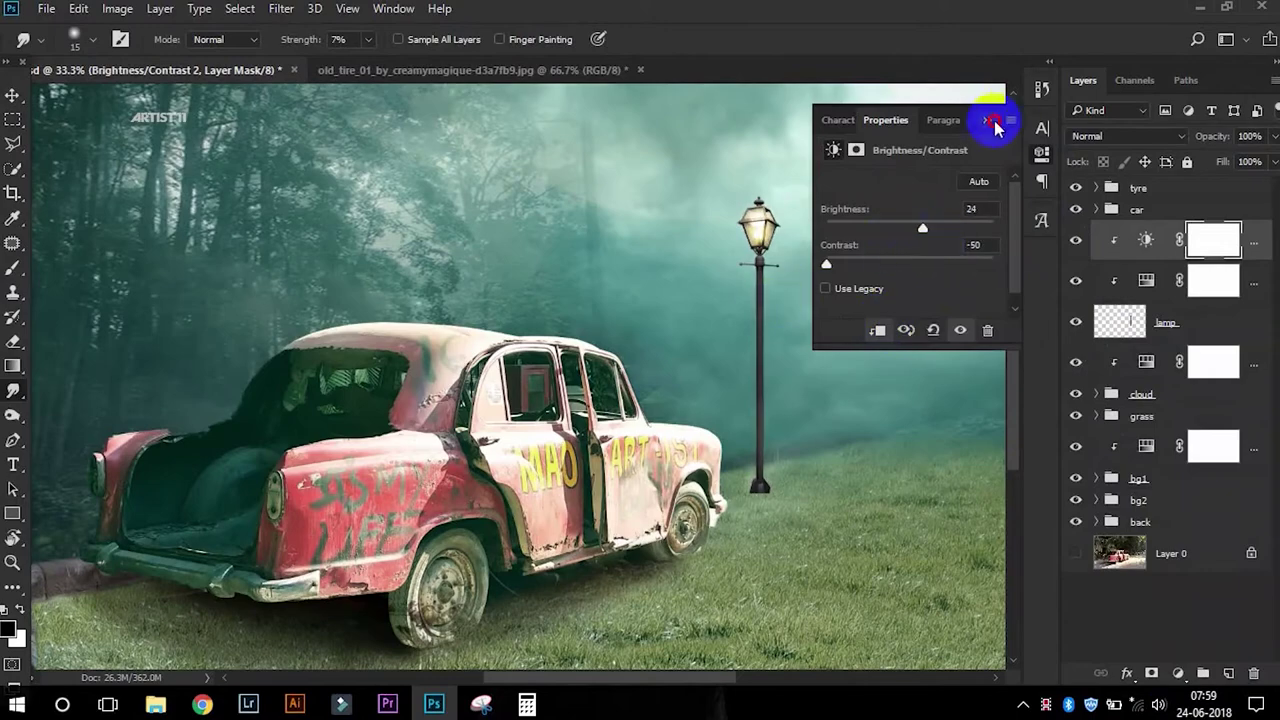
left_click(990, 120)
key("ctrl+shift+alt+n")
key("b")
right_click(720, 592)
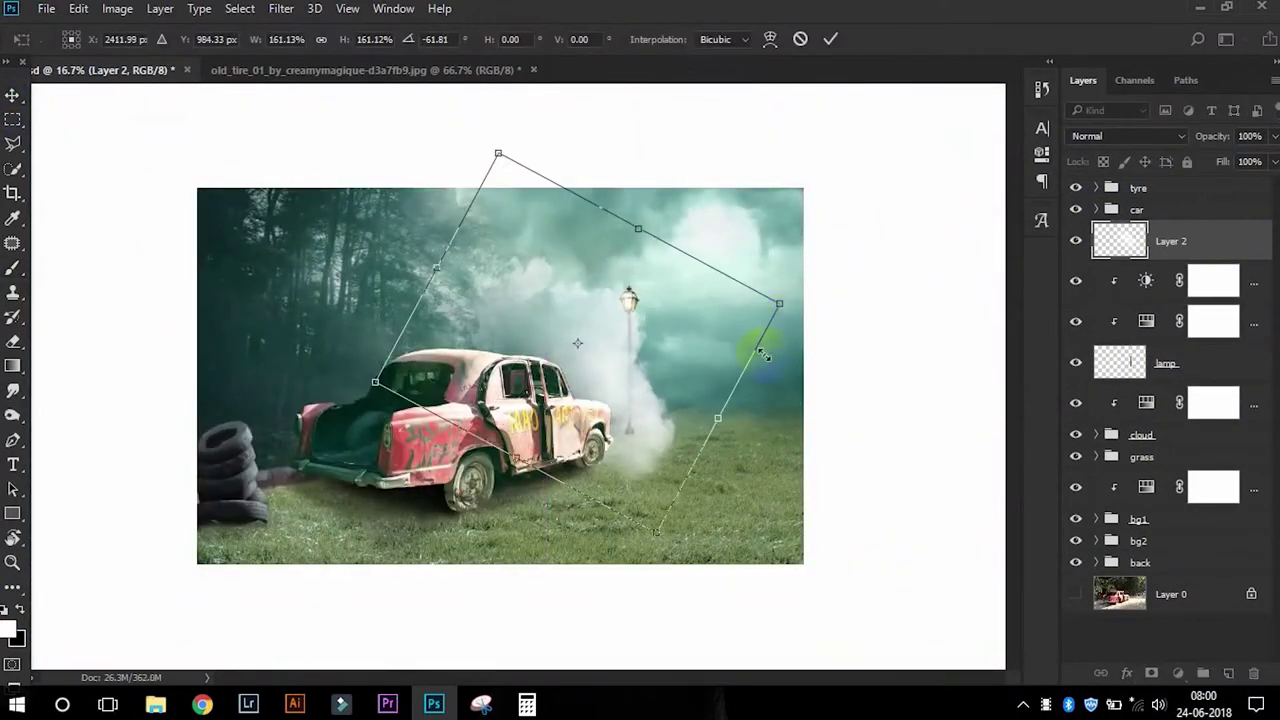
- Rotate Layer 2 and soften it with a Gaussian Blur of radius 45.6
left_click_drag(763, 355, 729, 351)
key("Return")
left_click(281, 8)
left_click(580, 354)
left_click_drag(840, 307, 876, 318)
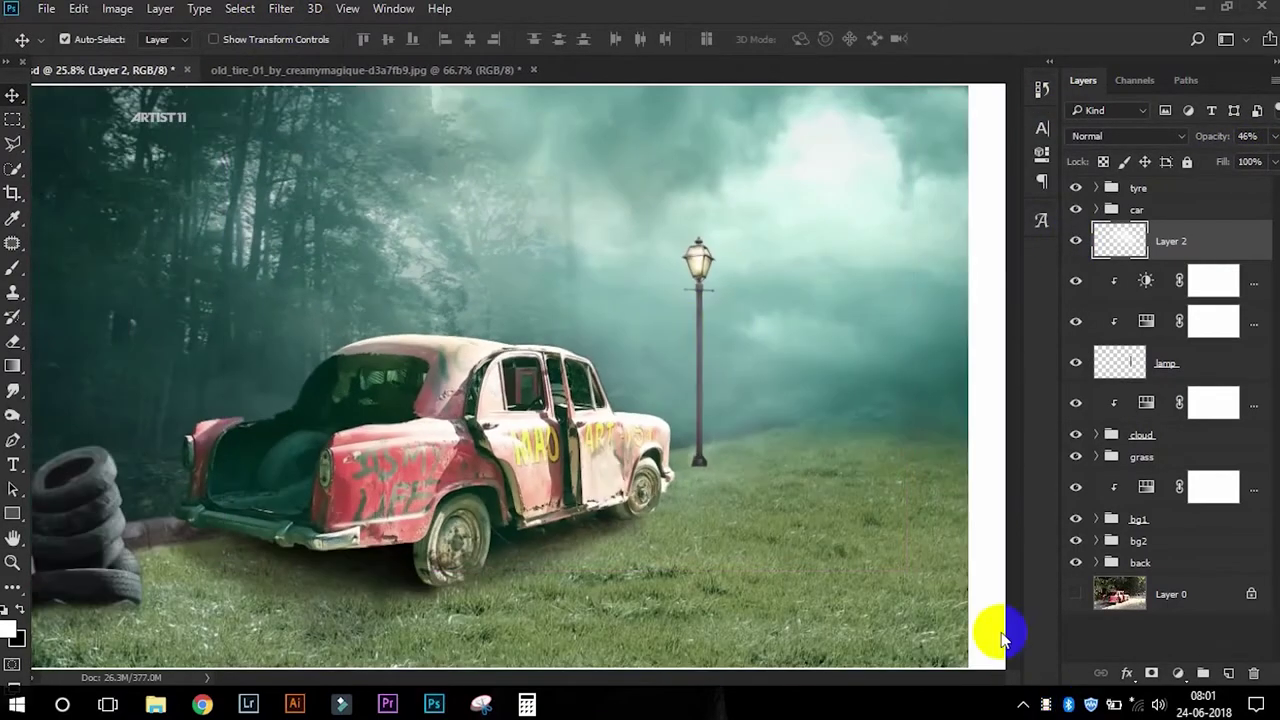
- Add Selective Color (Magentas) and a clipped Brightness/Contrast at Contrast -50 to the car
left_click(1120, 212)
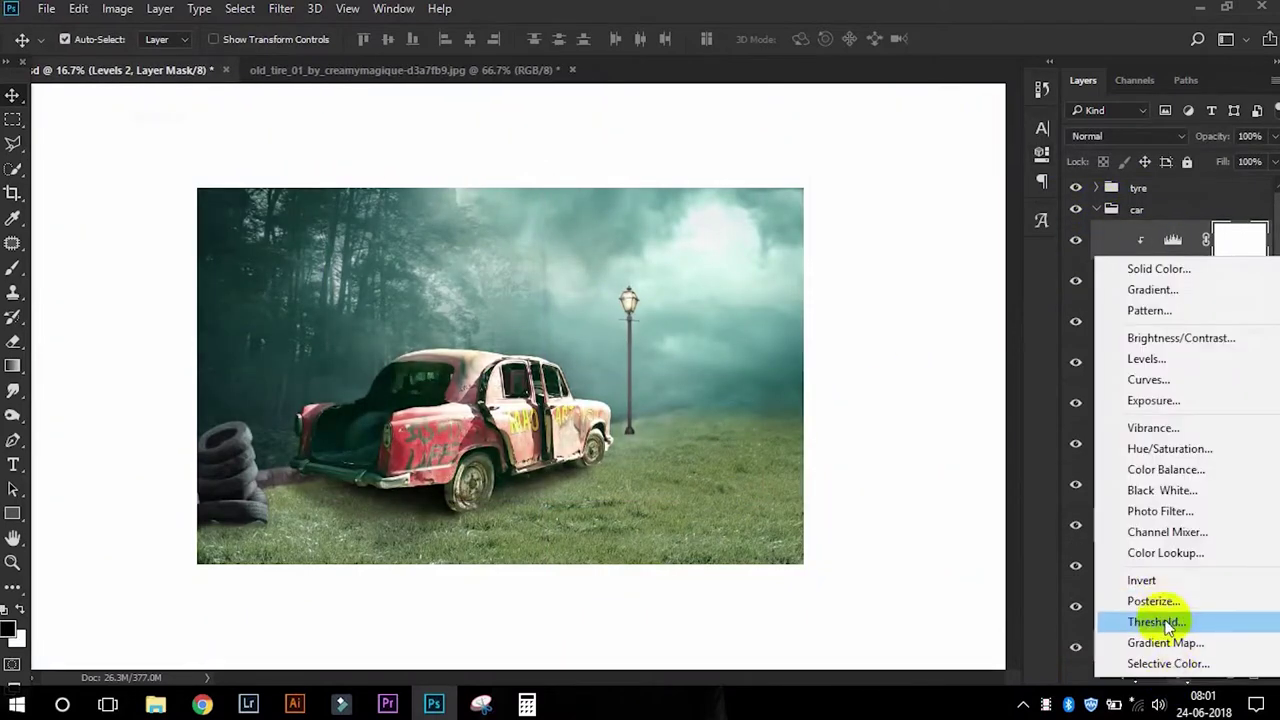
left_click(1168, 663)
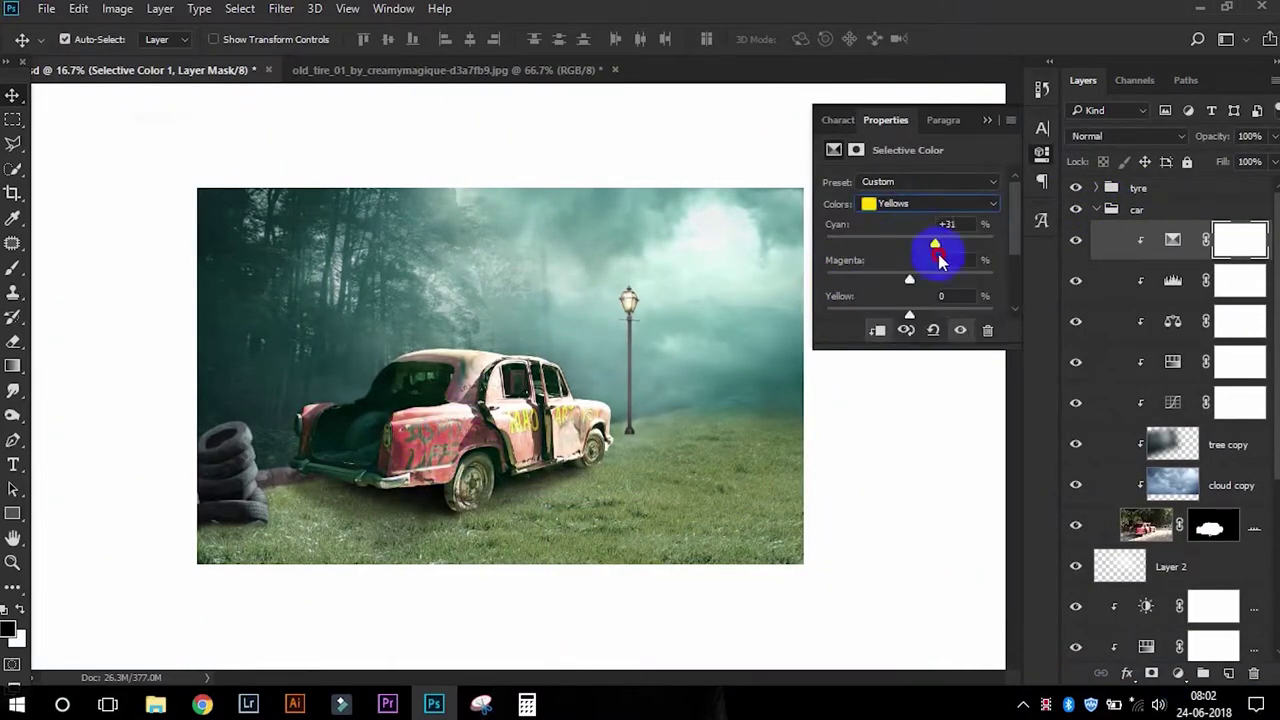
left_click(930, 203)
left_click(900, 300)
left_click(1178, 673)
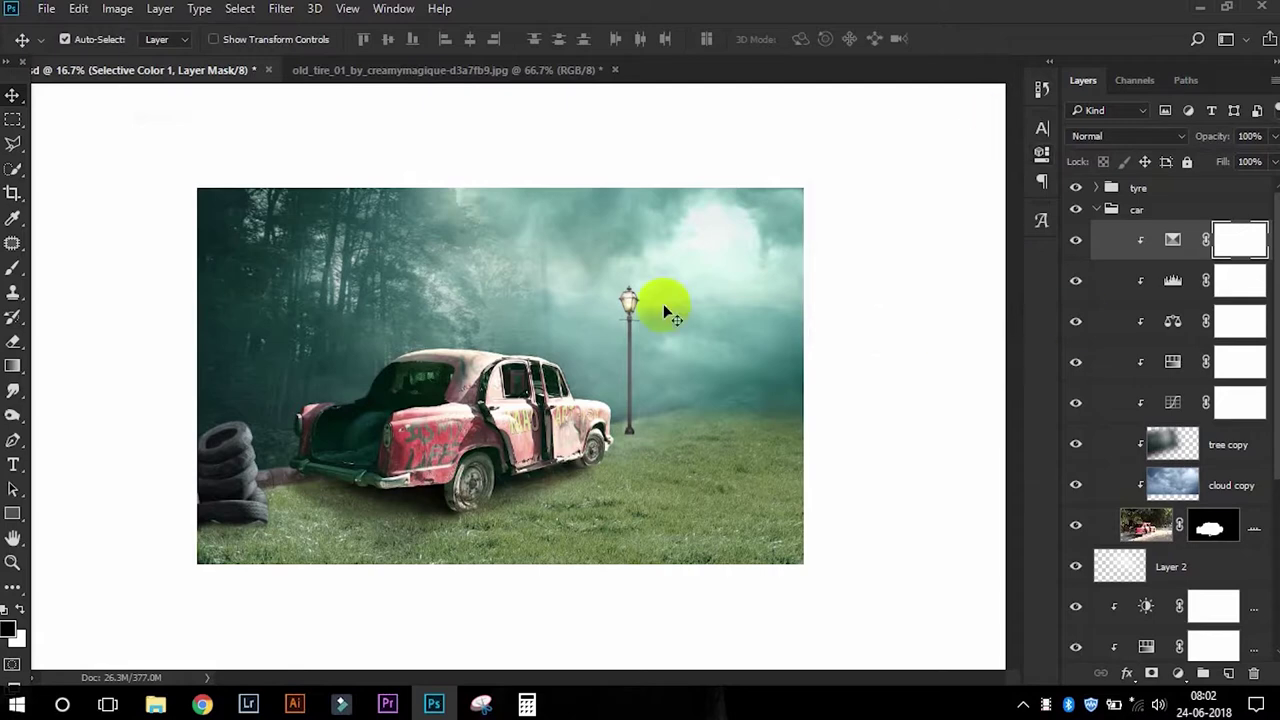
left_click(1175, 338)
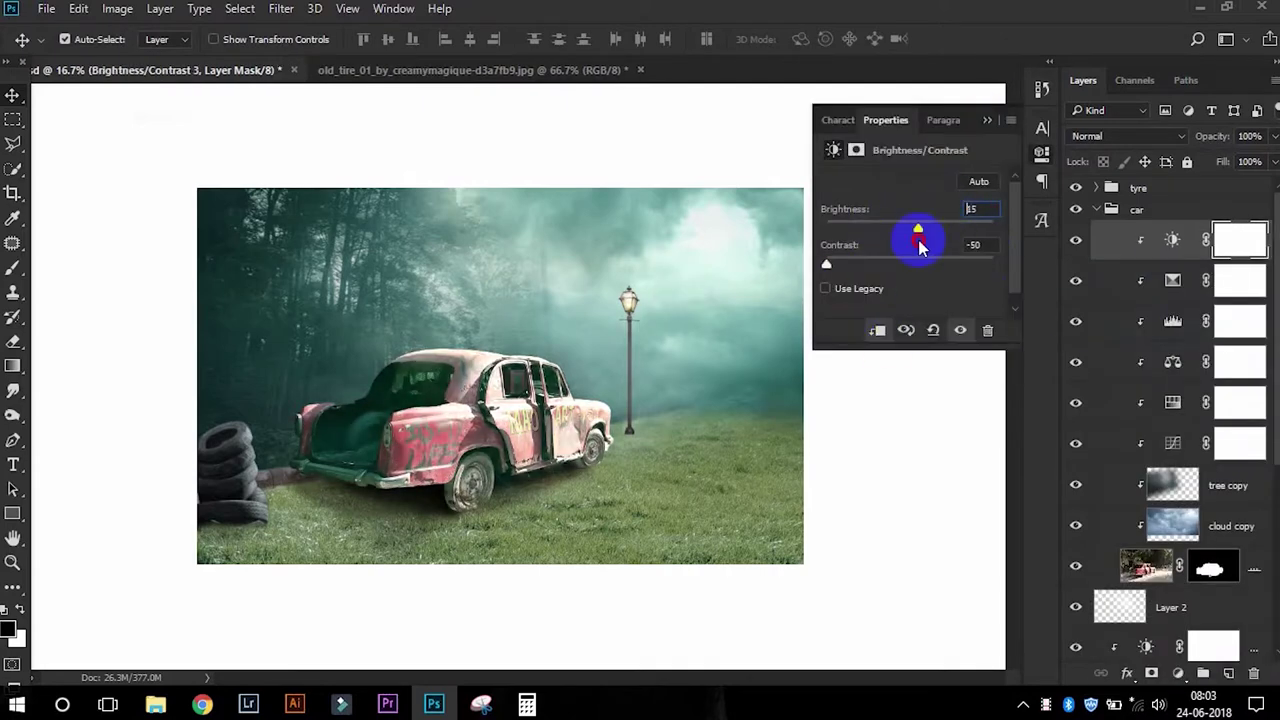
double_click(1172, 443)
left_click(1096, 209)
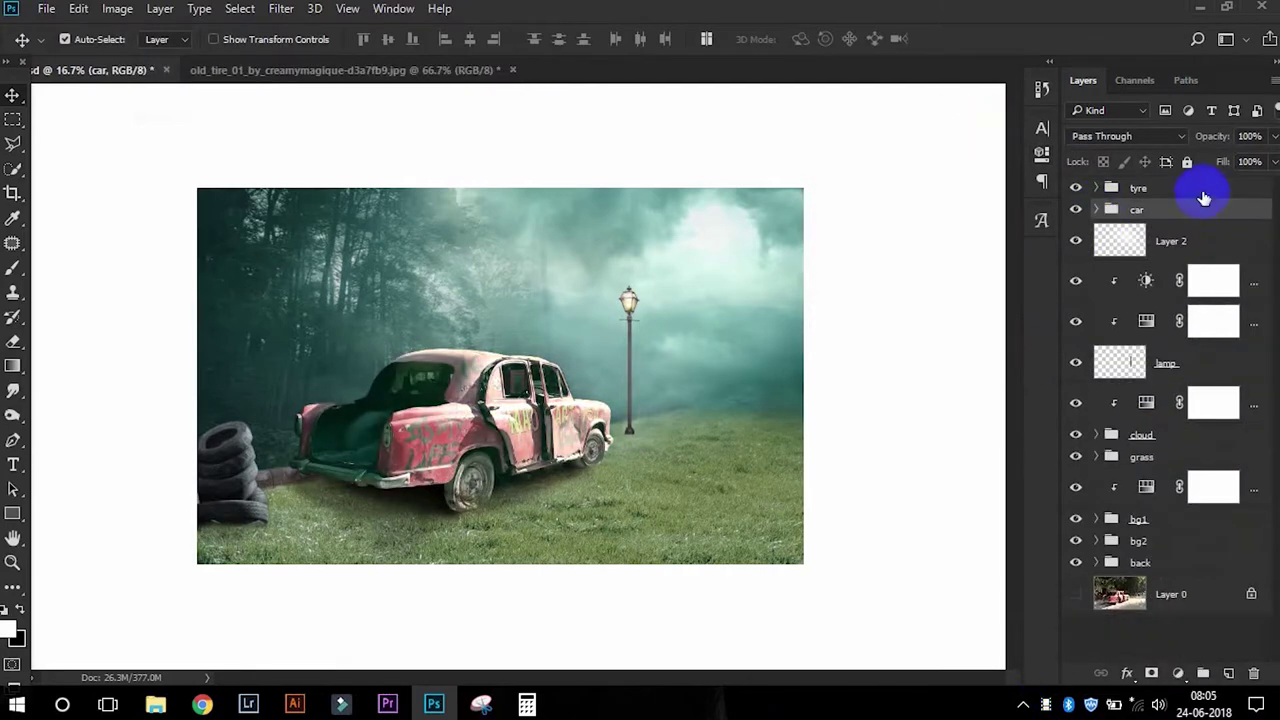
- Add a new black-filled layer and start erasing around the lamp
key("ctrl+shift+alt+n")
key("alt+BackSpace")
left_click_drag(1275, 136, 1260, 160)
left_click(12, 268)
left_click(609, 294)
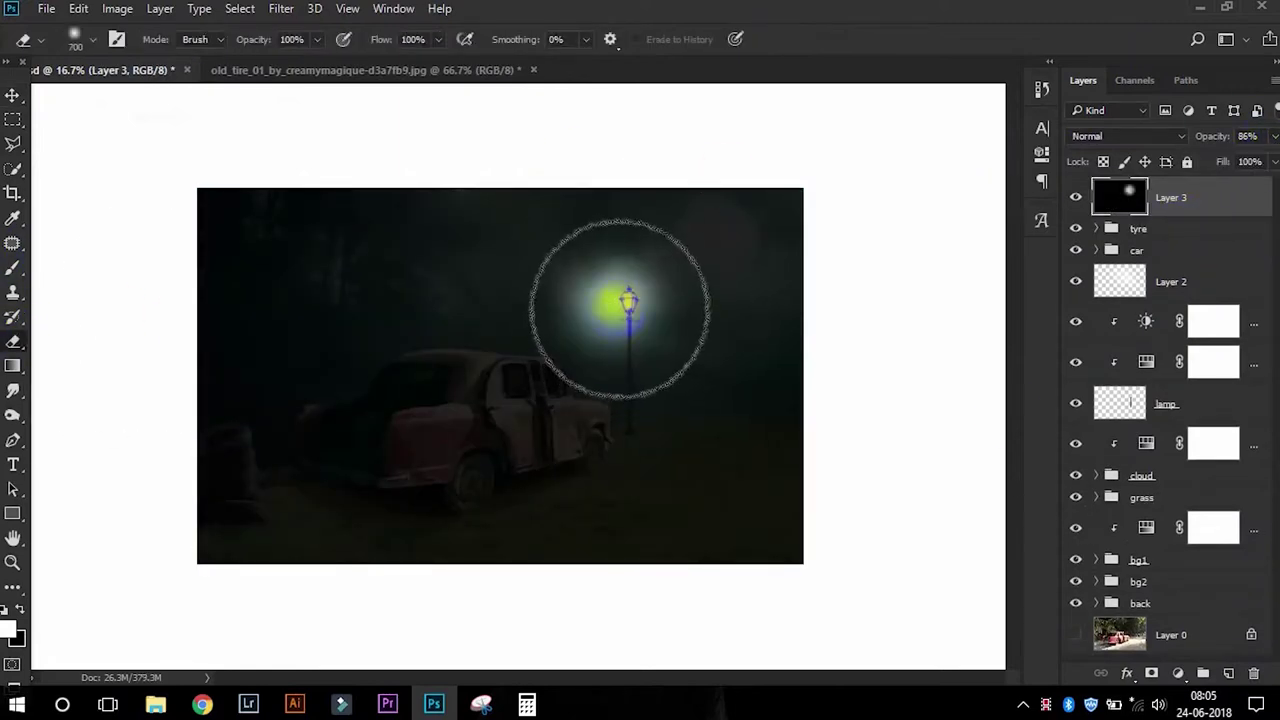
- Enlarge the black layer past the canvas edges, keeping a soft clear hole at the lamp
key("ctrl+minus")
key("ctrl+t")
left_click_drag(194, 563, 71, 540)
key("Return")
key("ctrl+plus")
left_click(1078, 198)
- Lower the black overlay to about 51% opacity, mask away spots near the tyres, and add Layer 4 above
key("5")
key("6")
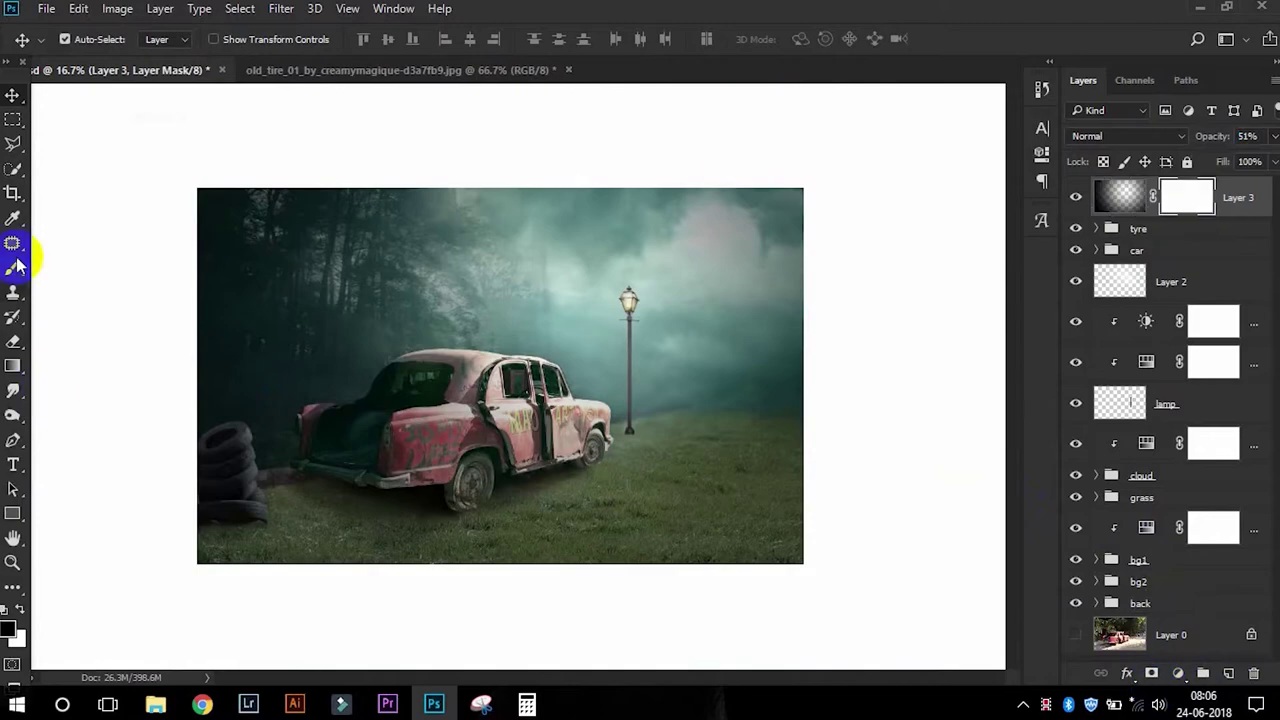
key("e")
left_click(333, 258)
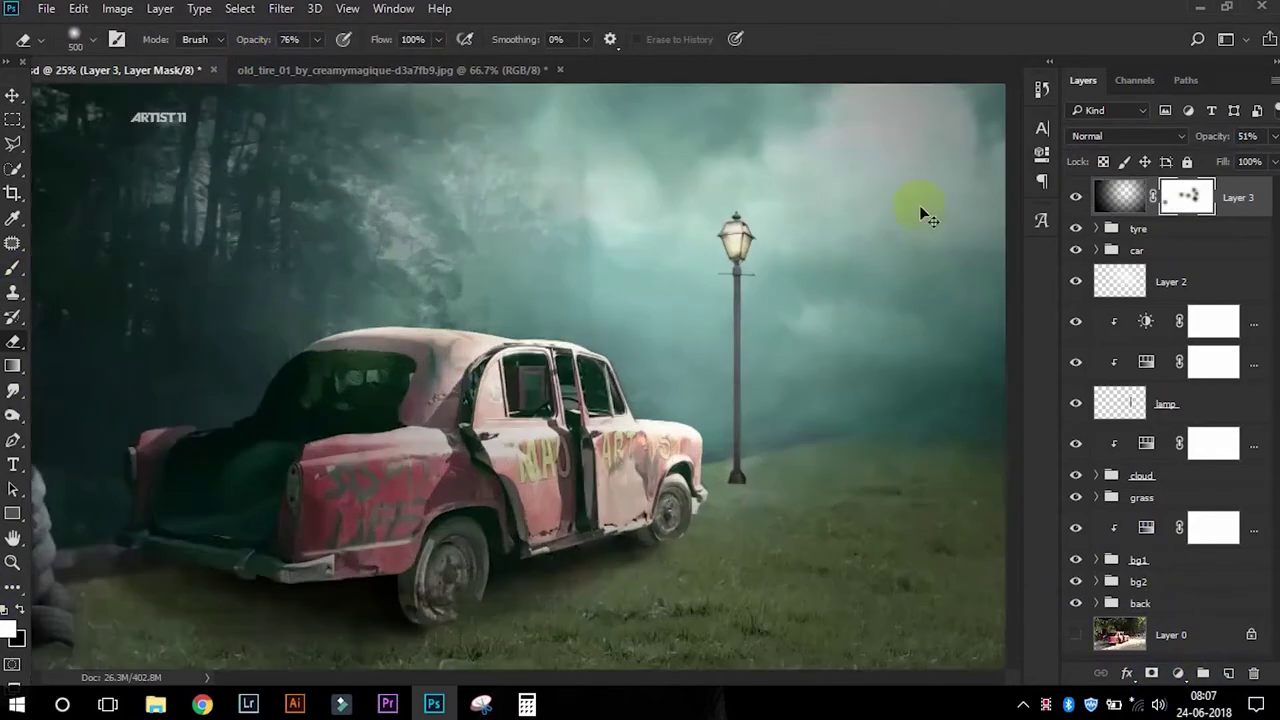
left_click(1075, 200)
key("ctrl+shift+alt+n")
- Set up a small Soft Round brush at low opacity, undoing a stray dab on the lamp
key("b")
key("e")
right_click(471, 457)
right_click(623, 500)
left_click(686, 566)
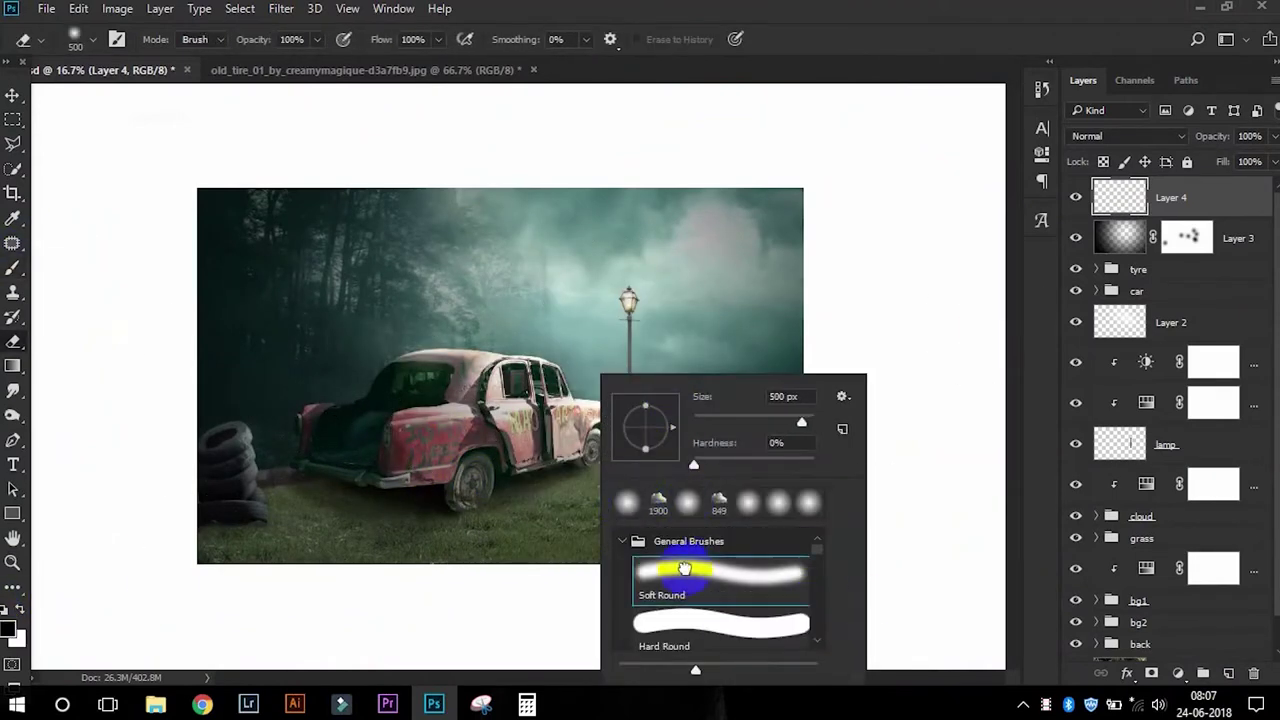
key("b")
right_click(543, 400)
left_click(624, 281)
key("ctrl+z")
key("5")
key("1")
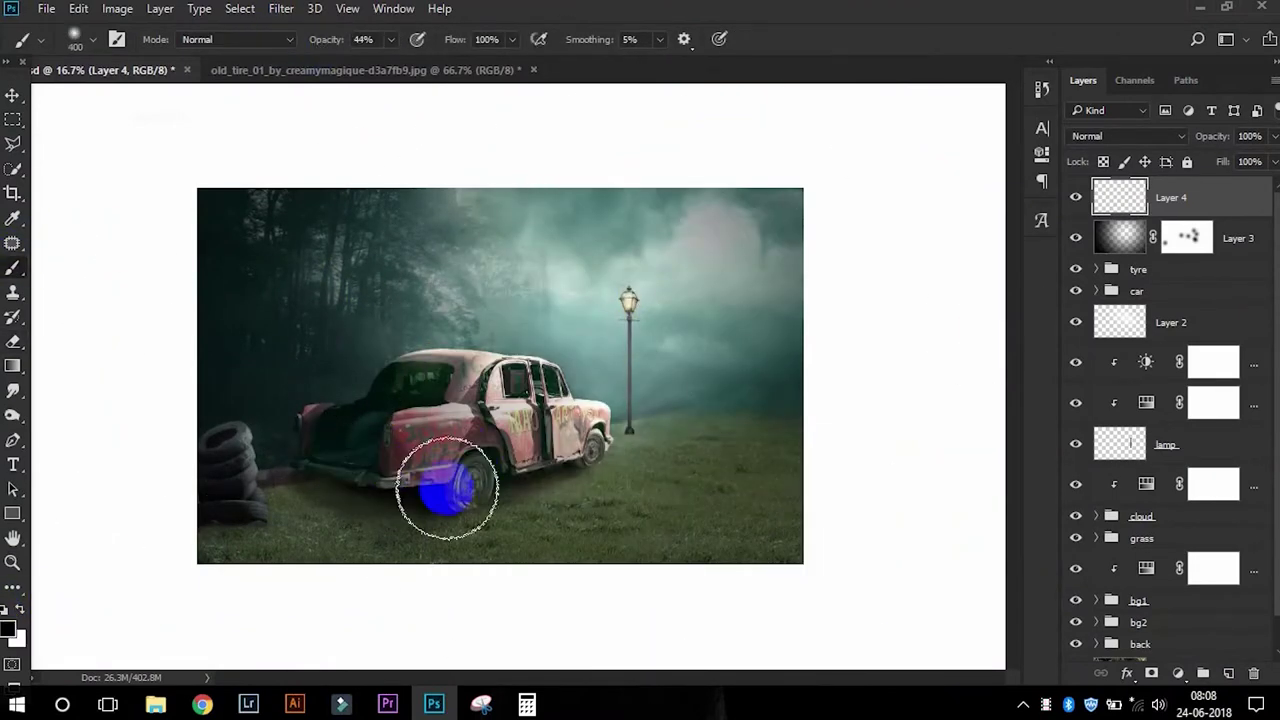
- Move Layer 4 into the car group and clip it to the car
left_click_drag(1170, 197, 1137, 291)
key("v")
left_click(1075, 321)
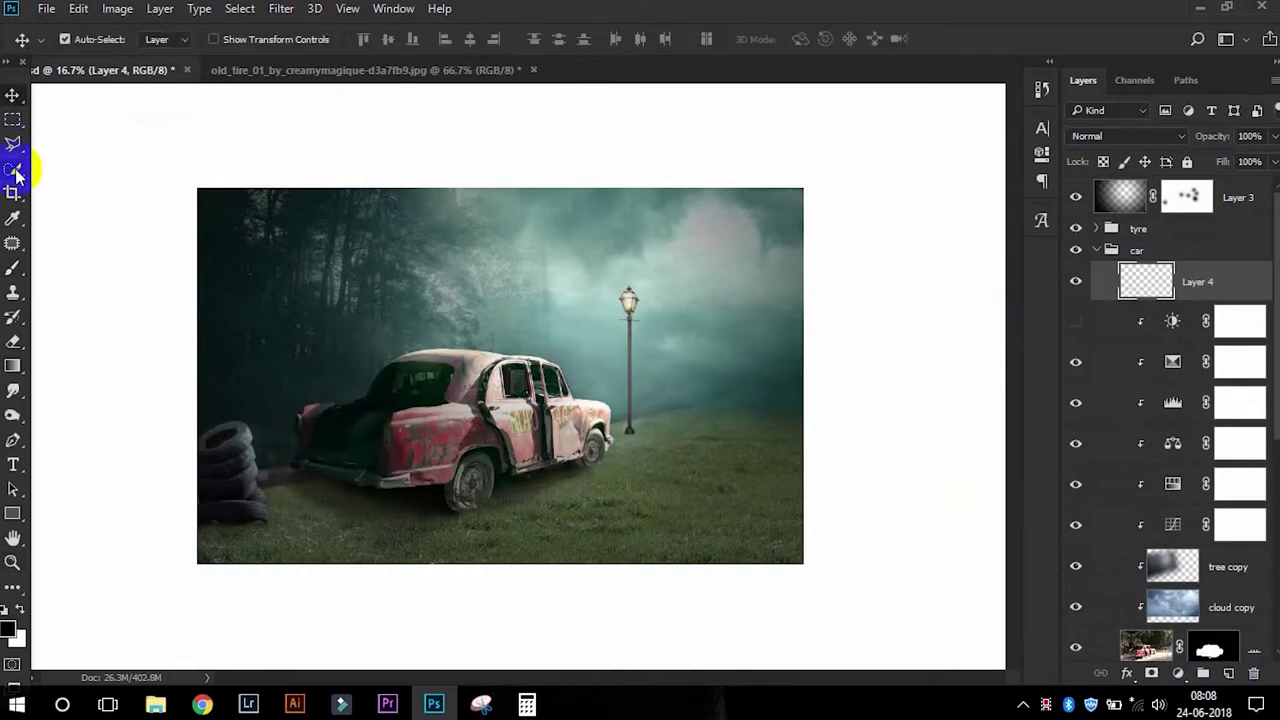
right_click(1120, 228)
key("Escape")
key("ctrl+alt+g")
key("b")
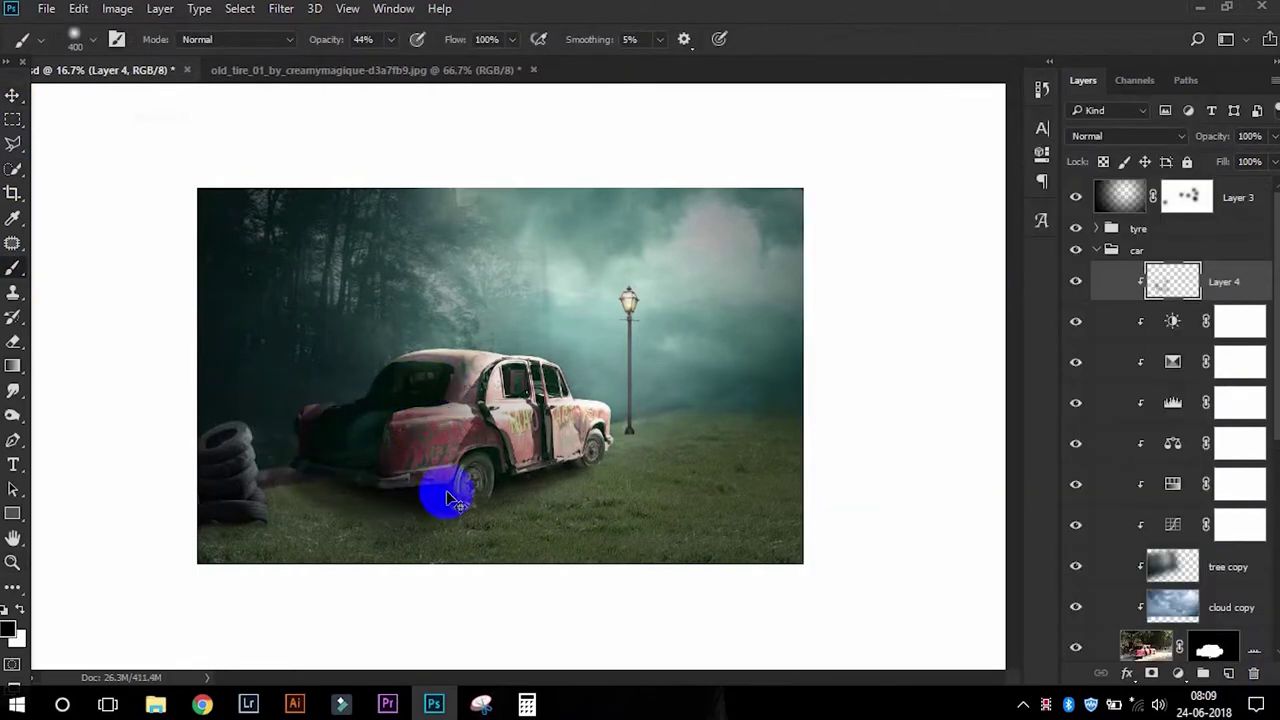
- Paint soft black shading on the car's lower side and wheel
key("ctrl+plus")
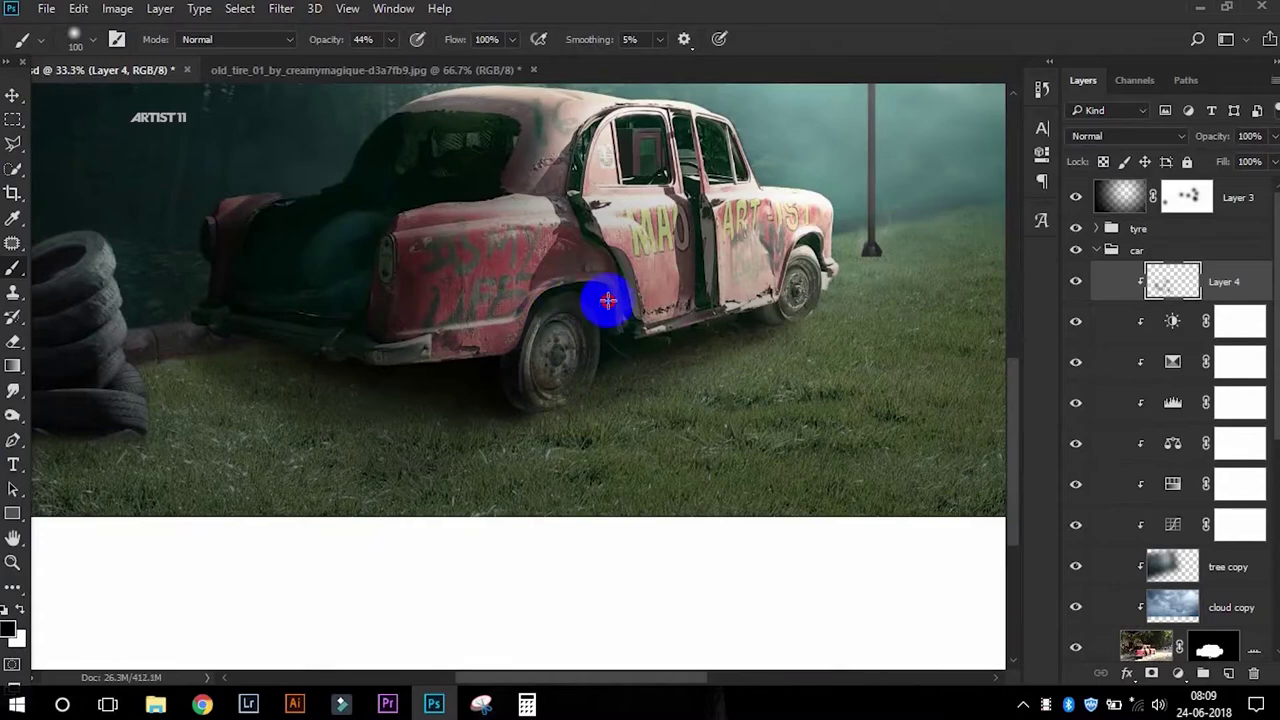
key("ctrl+minus")
key("bracketright")
key("bracketright")
key("bracketright")
key("ctrl+plus")
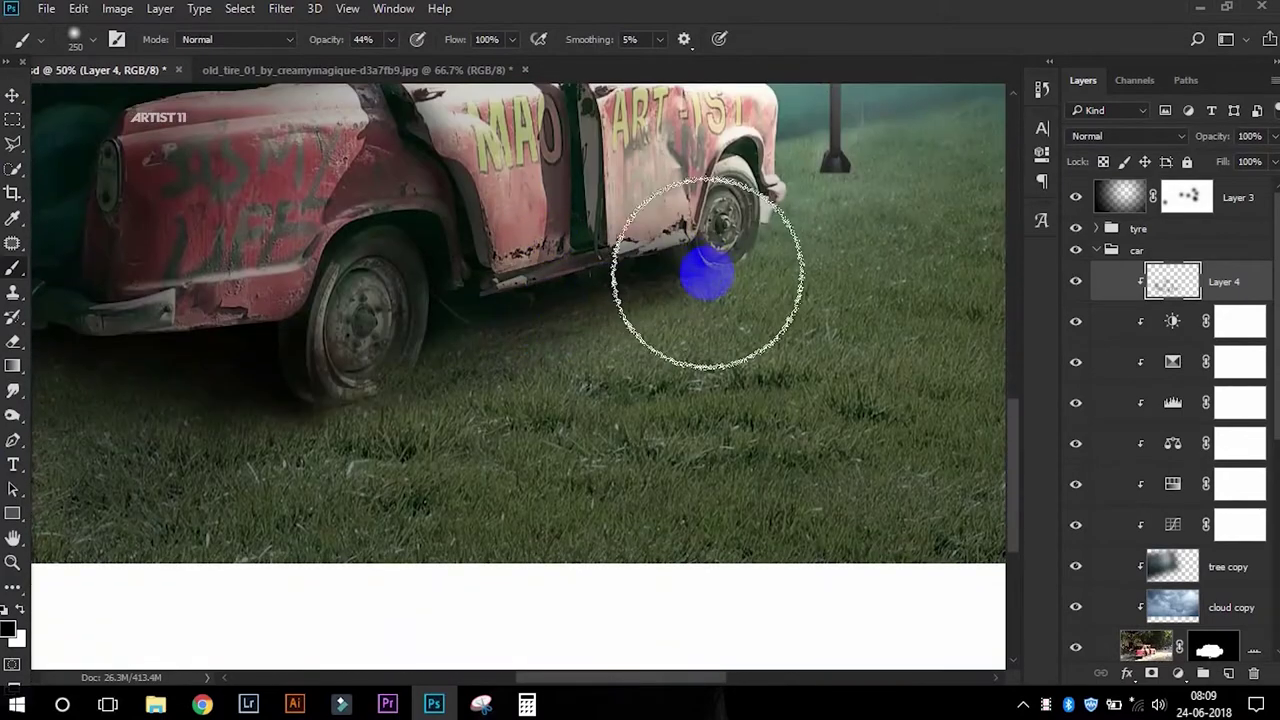
key("ctrl+minus")
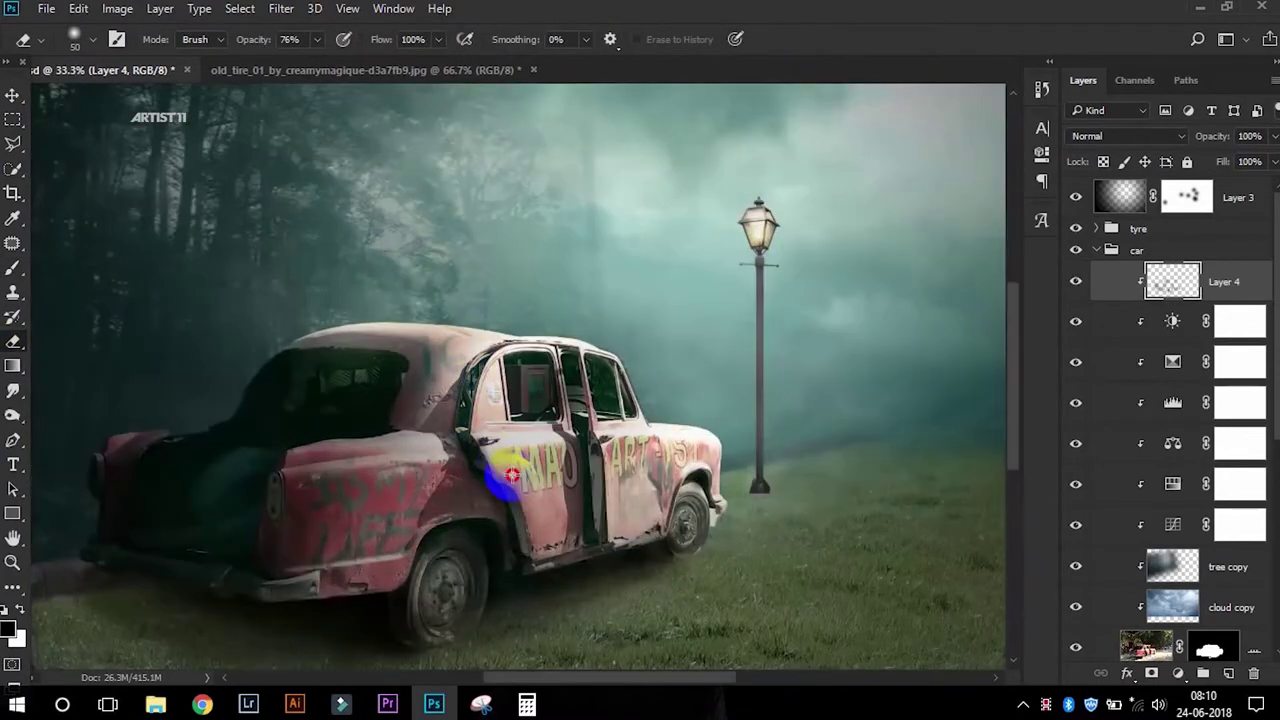
- Add Layer 5 in the car group, paint its shadow, and collapse the car group
key("ctrl+minus")
key("ctrl+minus")
left_click(1228, 673)
key("b")
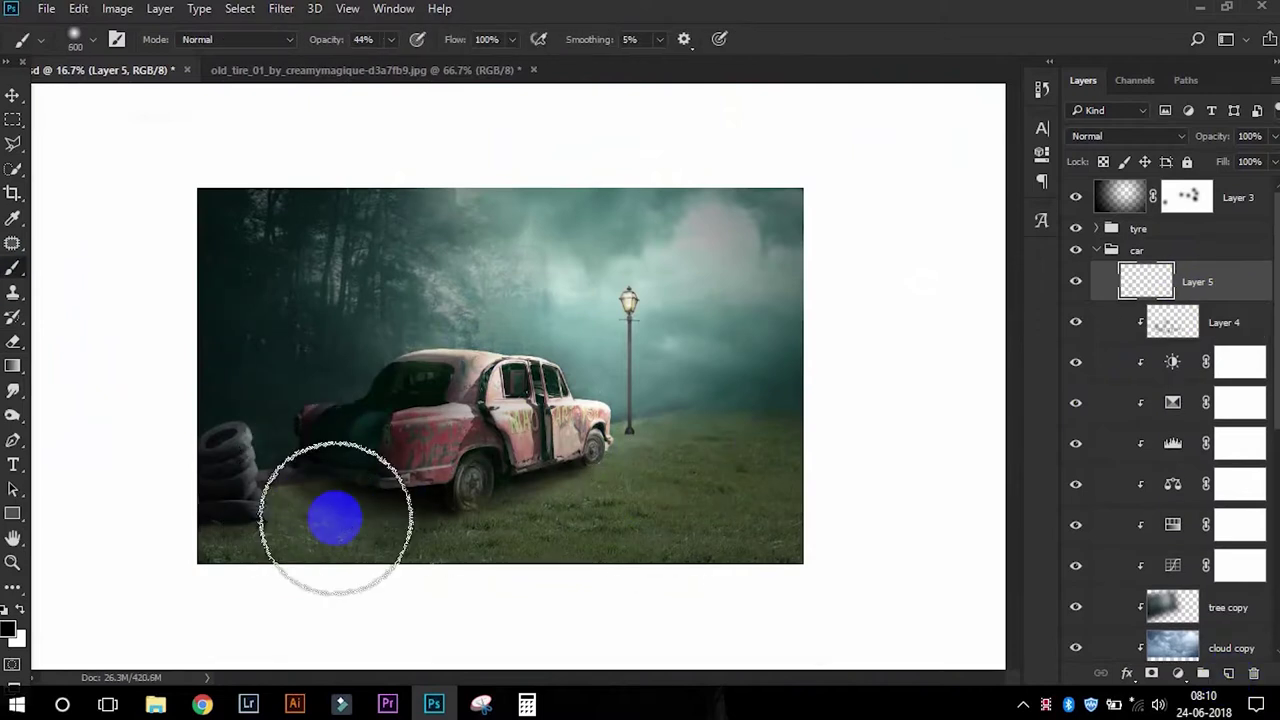
key("v")
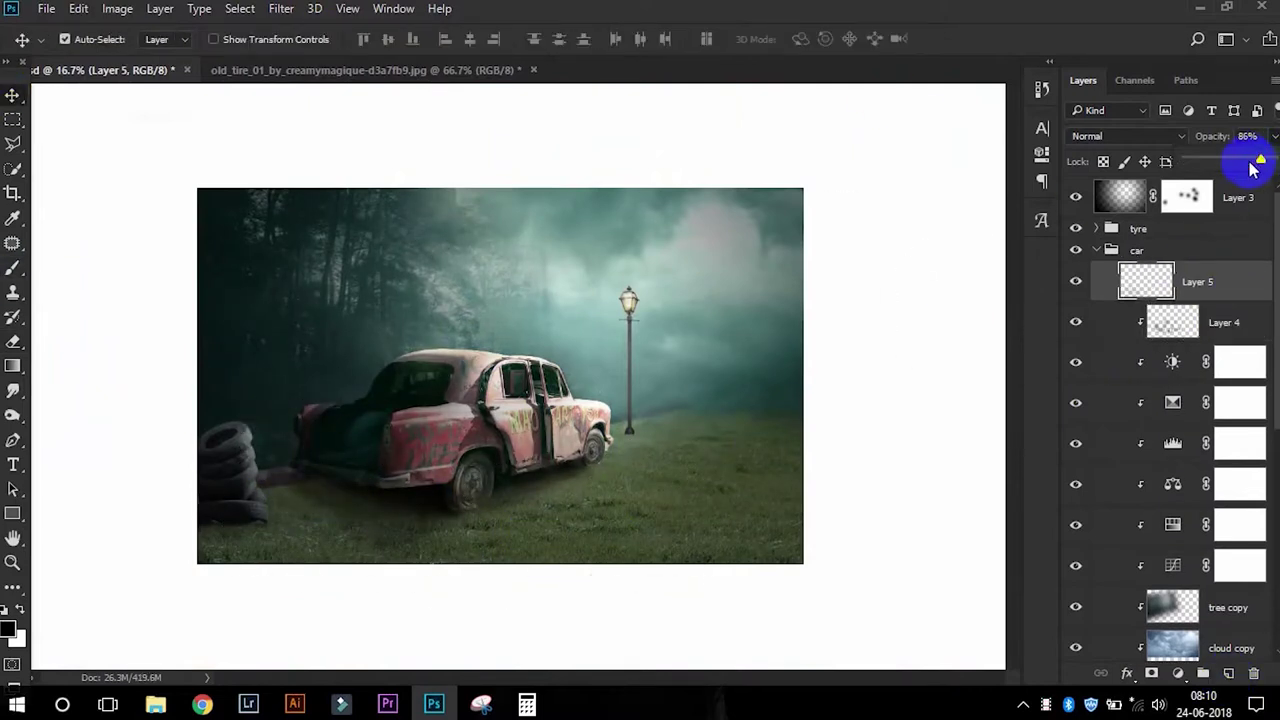
left_click(1117, 275)
key("p")
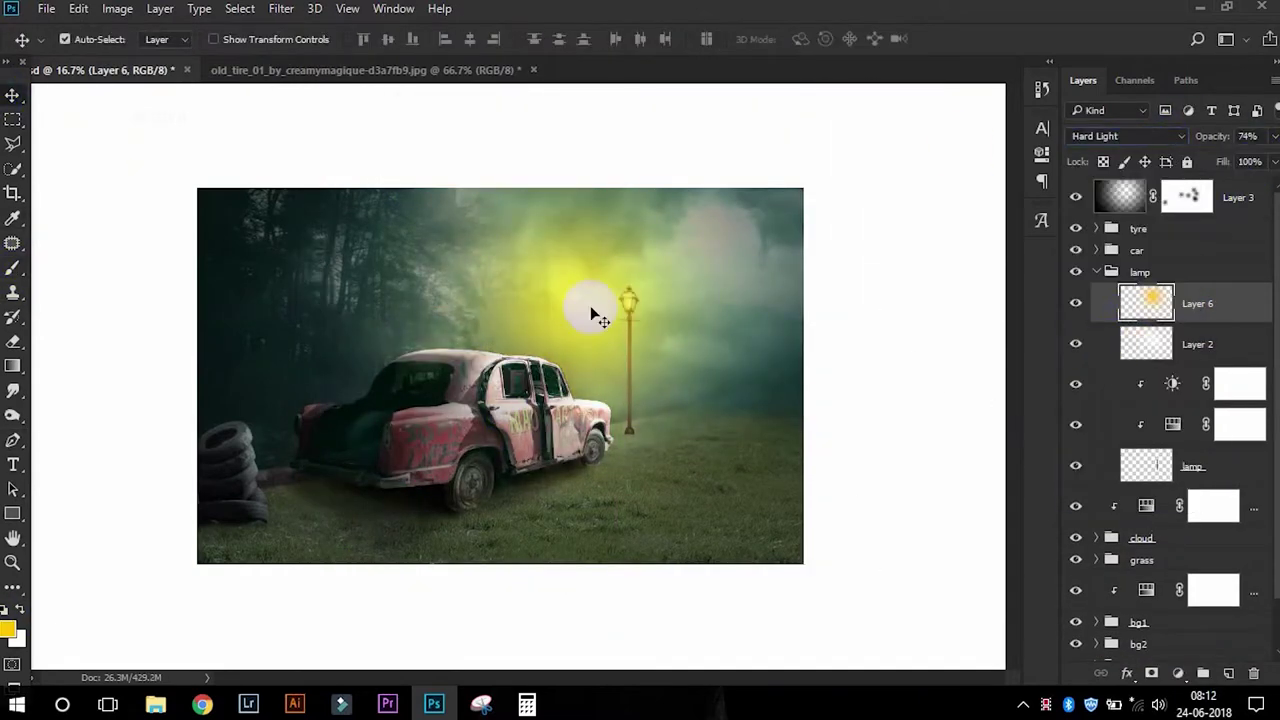
- Paint a yellow glow around the lamp head and move that layer to the top
key("b")
left_click(636, 328)
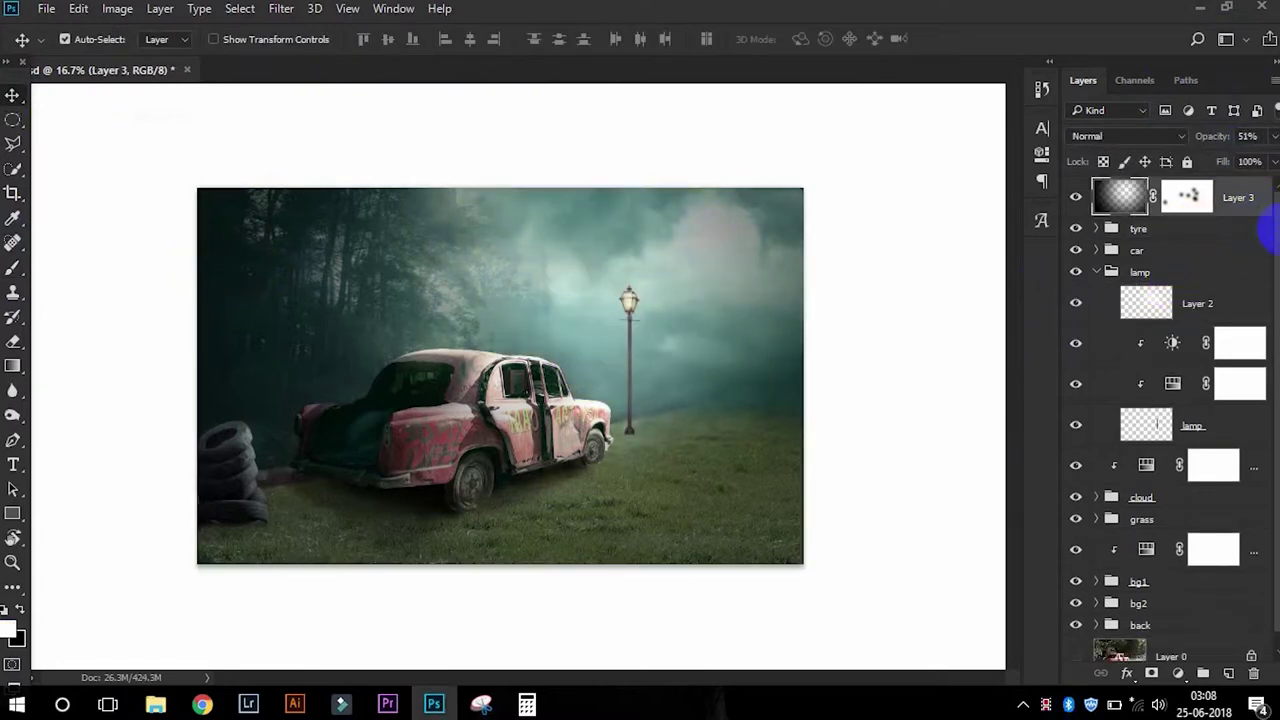
left_click_drag(1075, 305, 1200, 195)
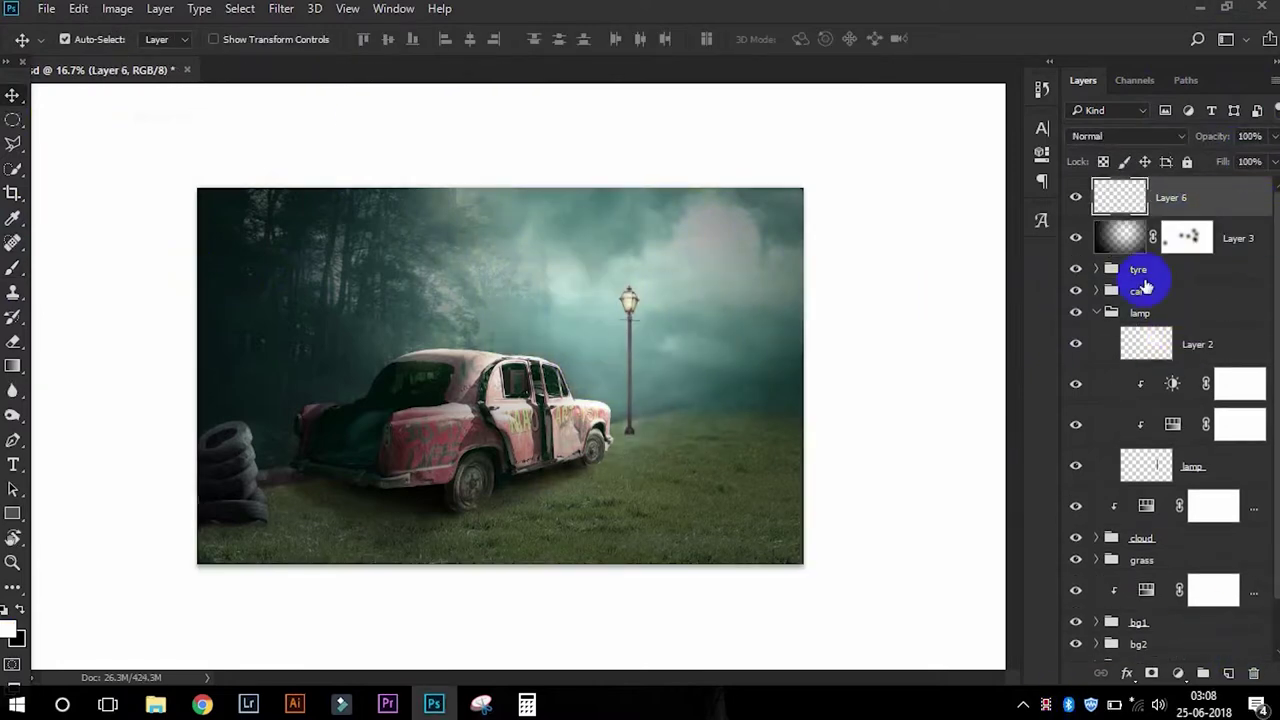
- Build a gradient from the sampled lamp colour to orange e8ad2d
key("g")
left_click(140, 39)
double_click(34, 103)
left_click(95, 39)
left_click(878, 344)
left_click(628, 305)
left_click(1060, 344)
double_click(1060, 344)
mouse_move(543, 300)
left_mouse_down()
mouse_move(591, 214)
mouse_move(591, 181)
left_mouse_up()
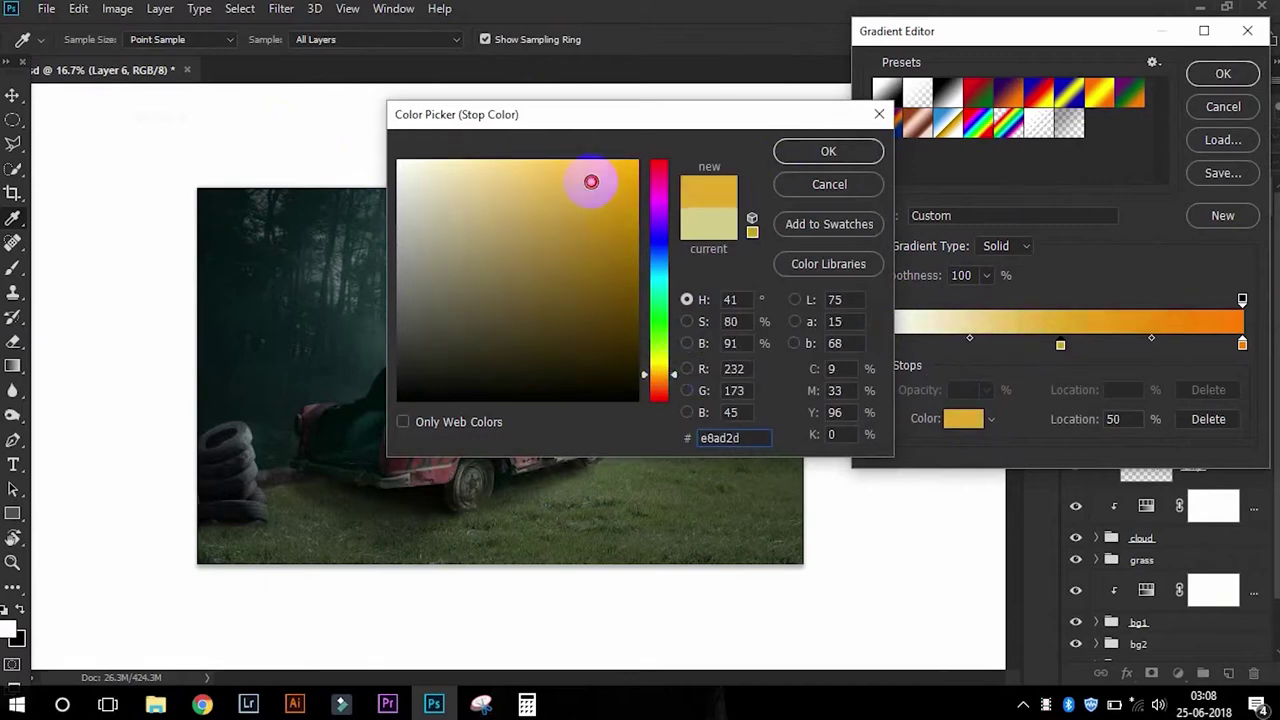
key("Return")
key("Return")
- Fill the layer with a radial orange gradient blended in Soft Light
left_click_drag(614, 286, 740, 380)
left_click(1128, 136)
left_click(1137, 343)
scroll(1162, 135, "up", 5)
left_click(1162, 135)
left_click(1100, 334)
- Redraw the radial gradient from the lamp and fade it with a radial mask
left_click_drag(620, 330, 520, 390)
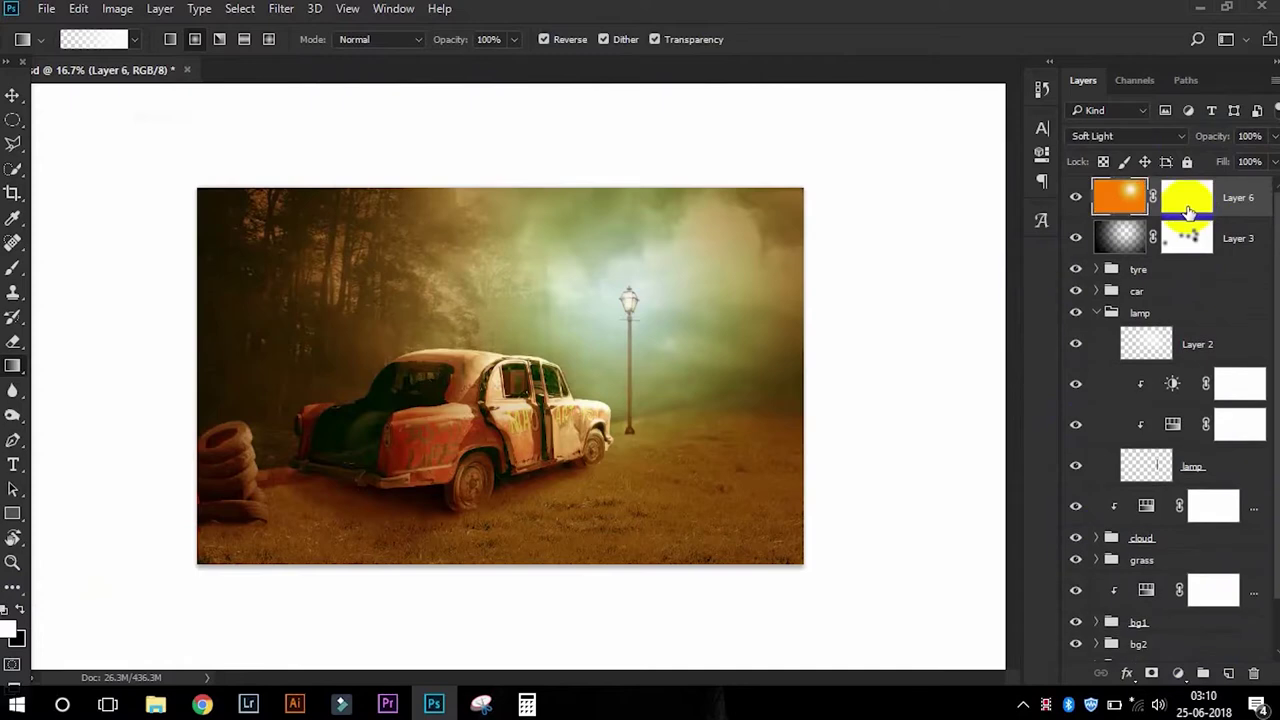
left_click_drag(376, 440, 376, 441)
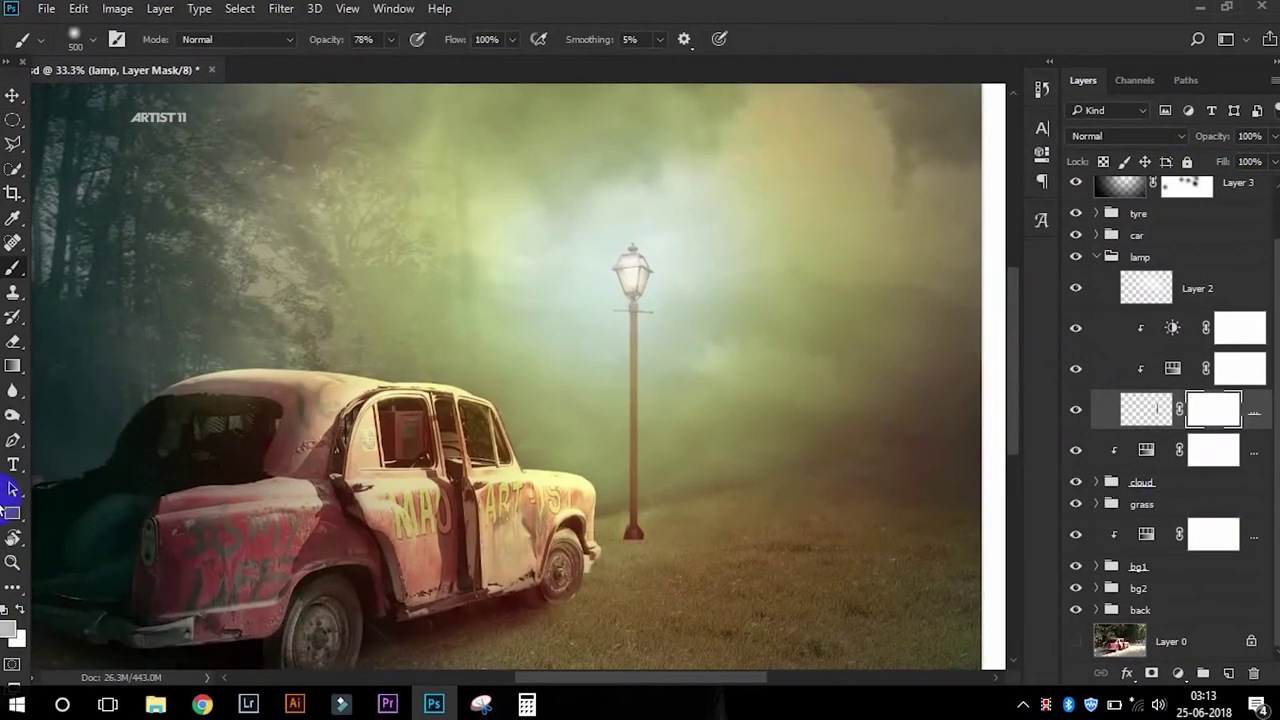
key("ctrl+minus")
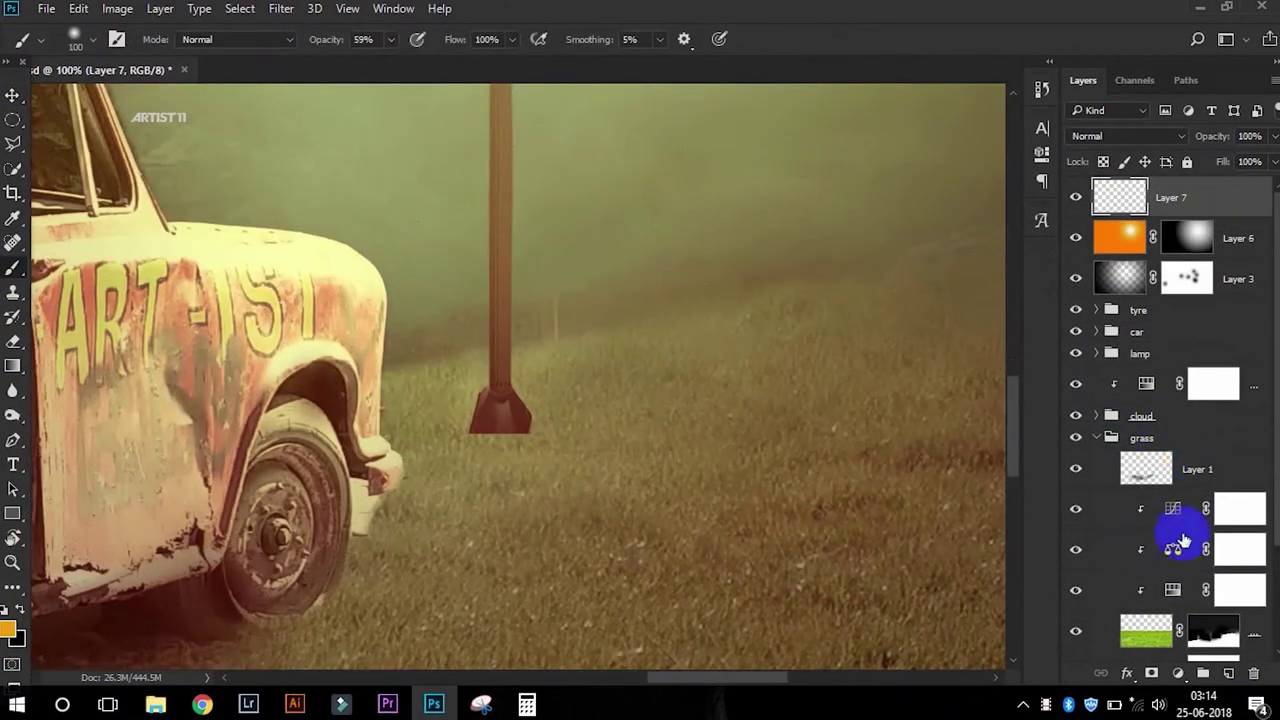
- Place Layer 7 inside the grass group, framing the car and lamp base
left_click(1190, 465)
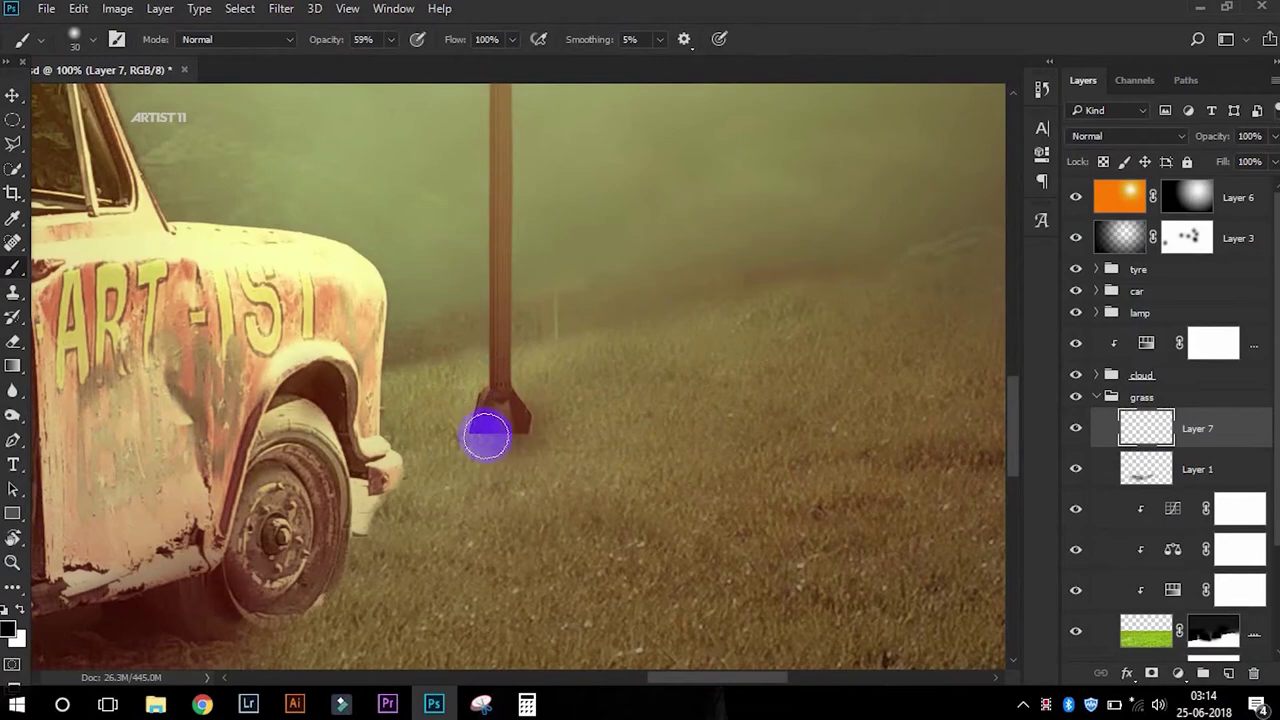
key("ctrl+minus")
key("ctrl+minus")
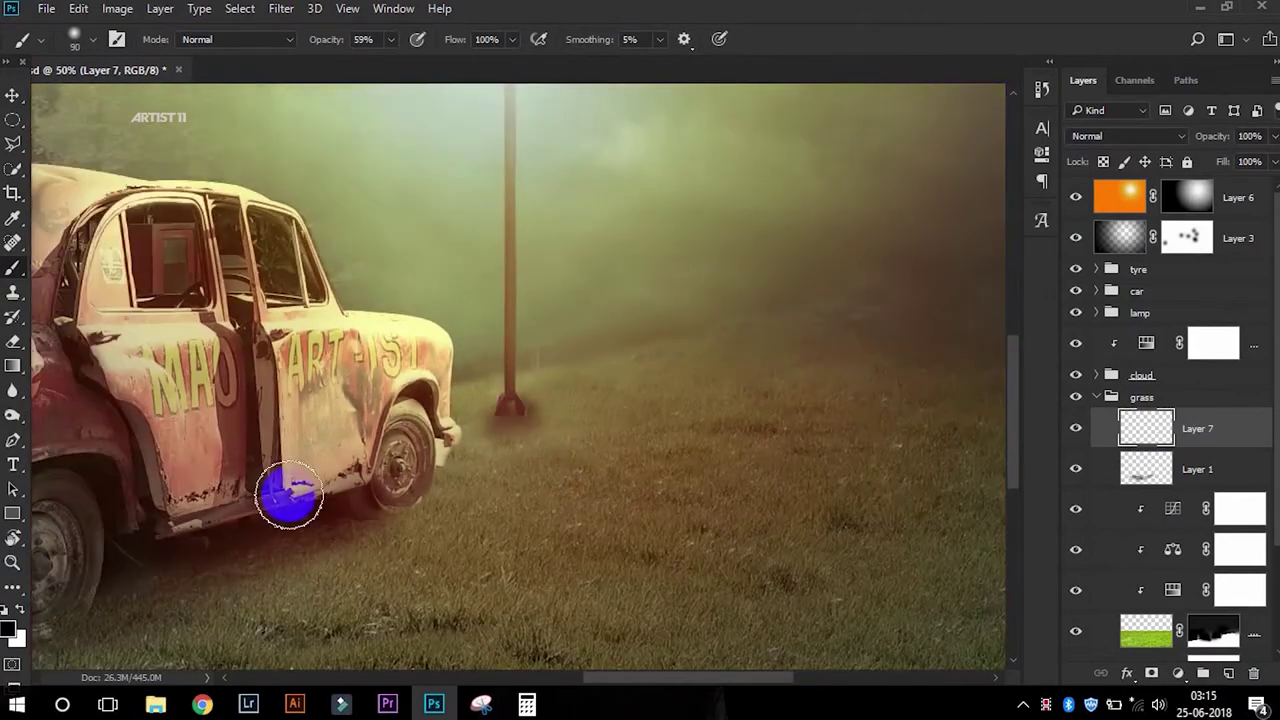
key("ctrl+minus")
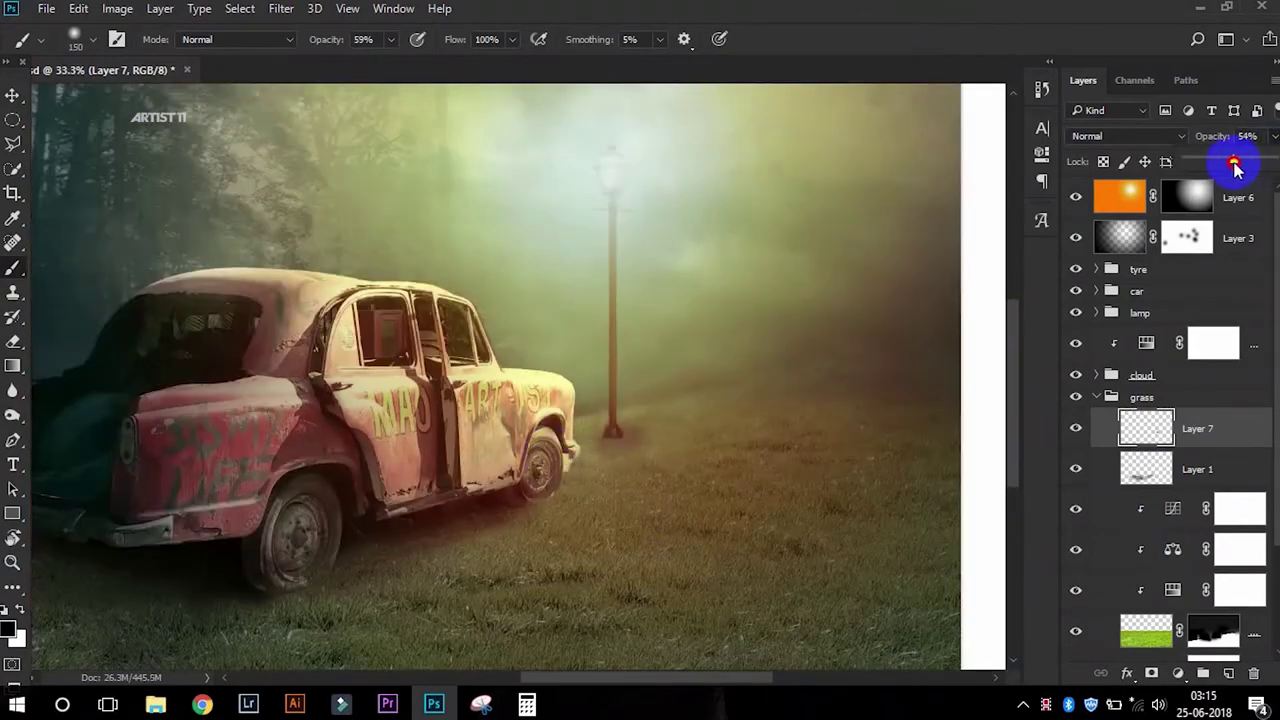
key("ctrl+plus")
key("ctrl+plus")
key("ctrl+minus")
scroll(834, 443, "left", 1)
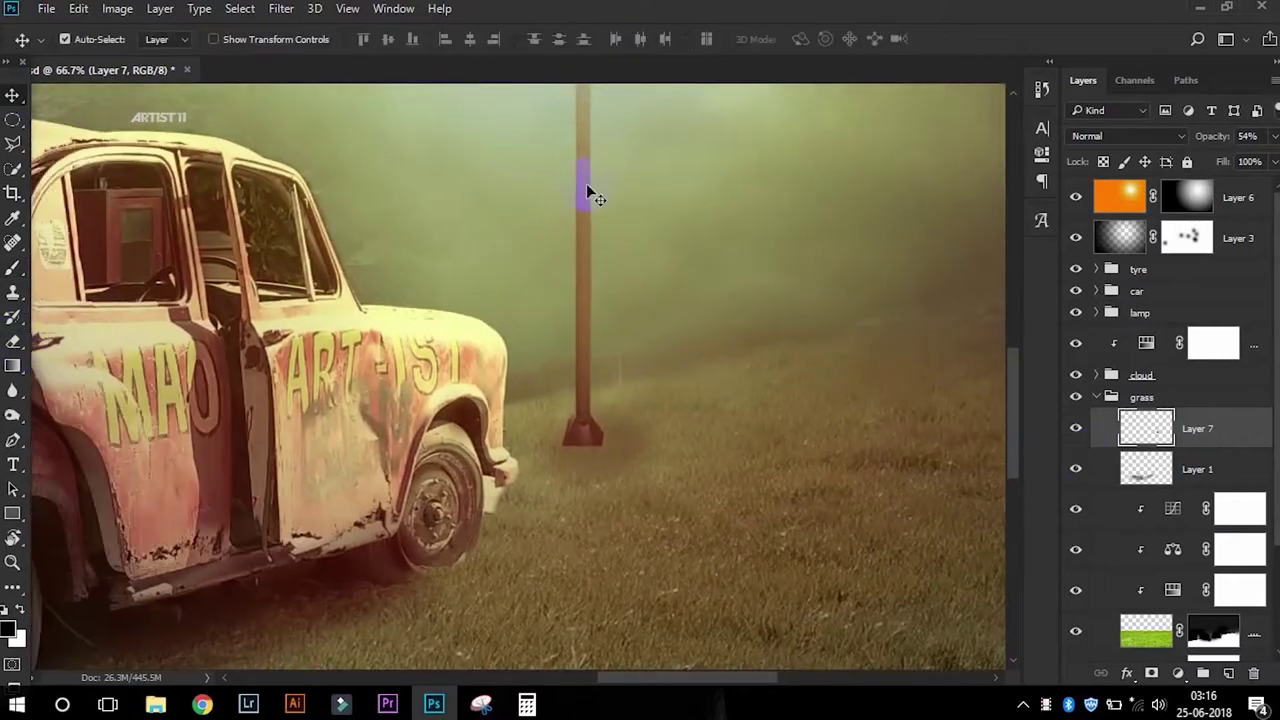
- Paint the lamp layer's mask with a soft brush to blend its base into the grass
left_click(590, 193)
key("b")
right_click(586, 380)
left_click(806, 623)
double_click(806, 634)
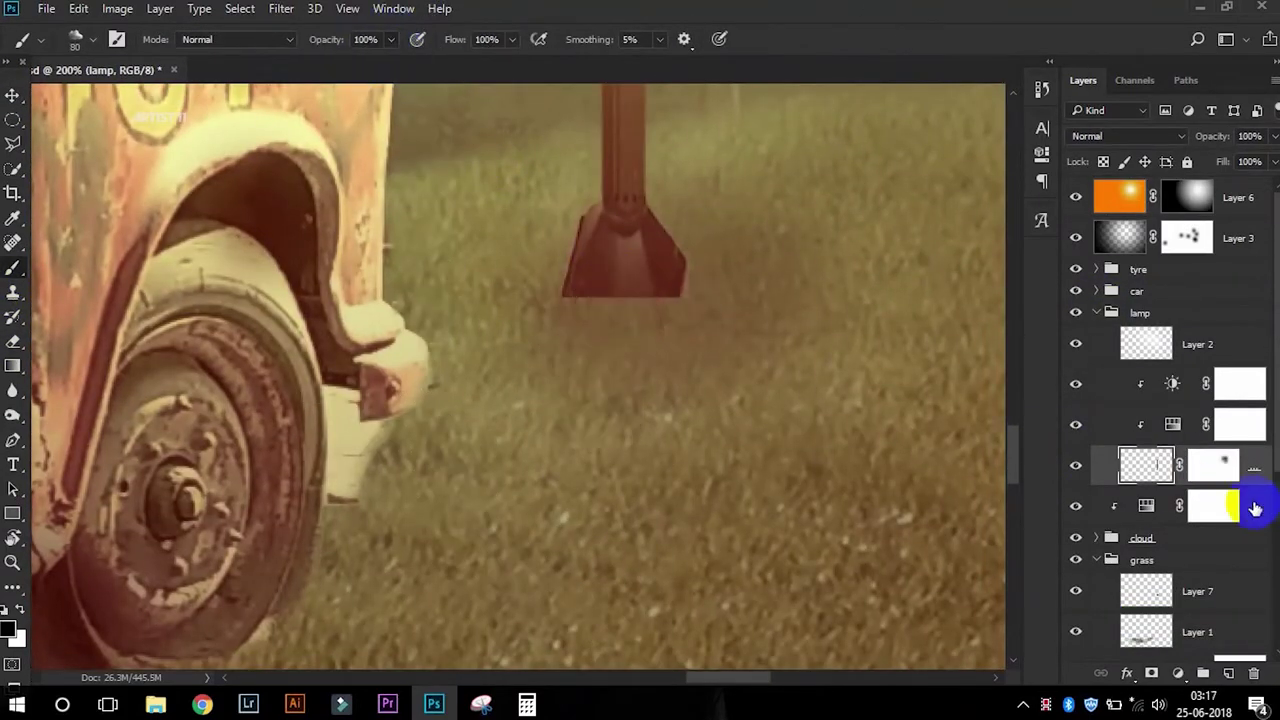
left_click_drag(652, 318, 557, 325)
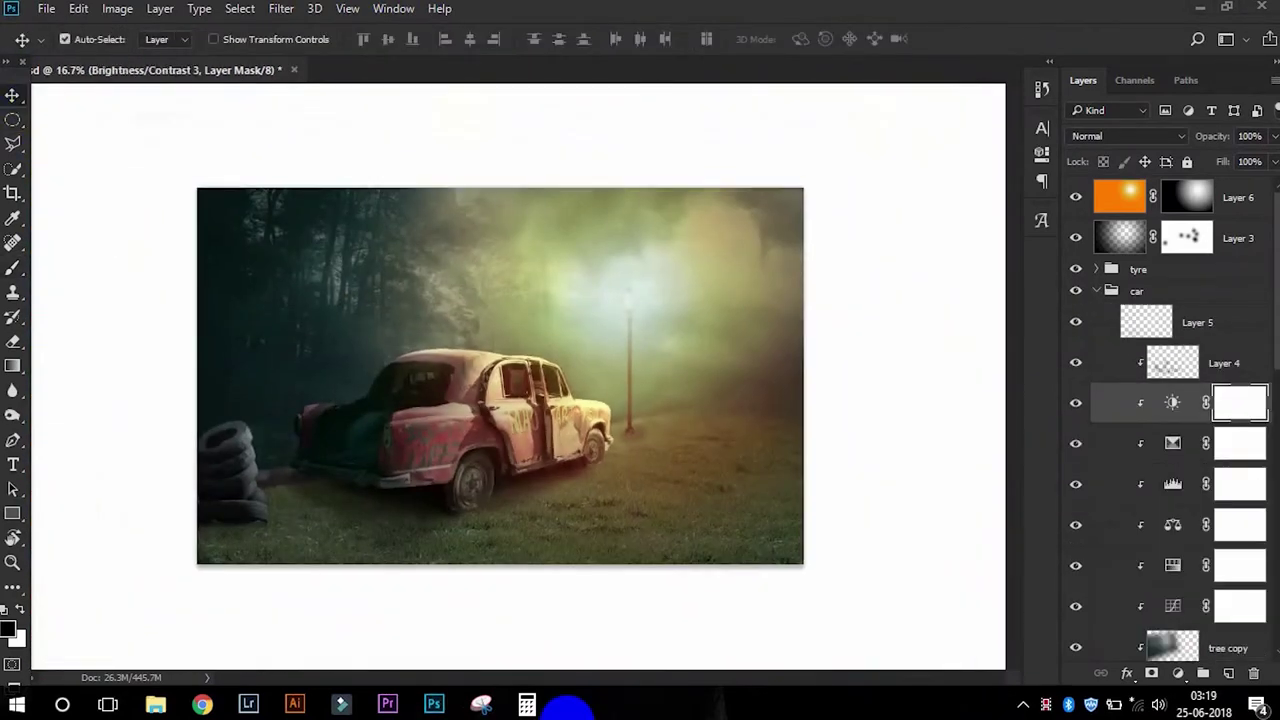
- Paint the car's Exposure 1 mask over the rear wheel
left_click(1178, 673)
left_click(1168, 391)
key("b")
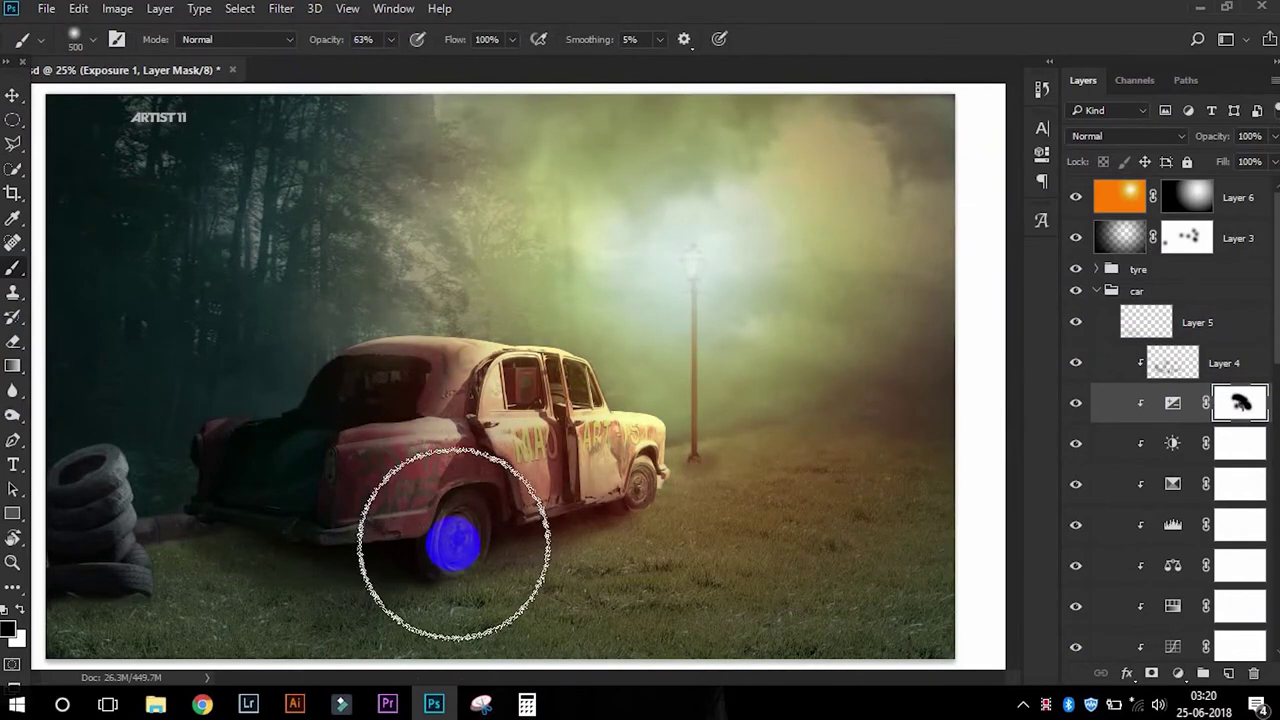
left_click_drag(453, 543, 475, 345)
- Brush darker shading over the car's rear with a larger brush
key("ctrl+minus")
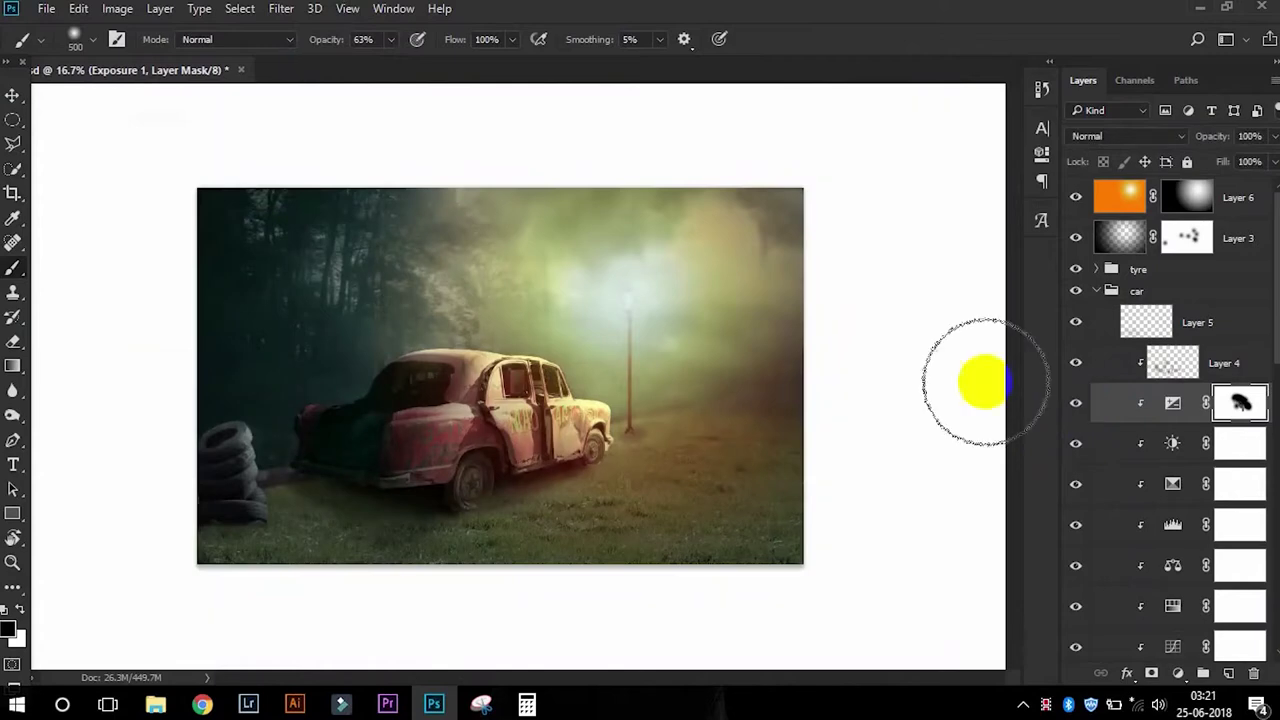
scroll(307, 443, "up", 3)
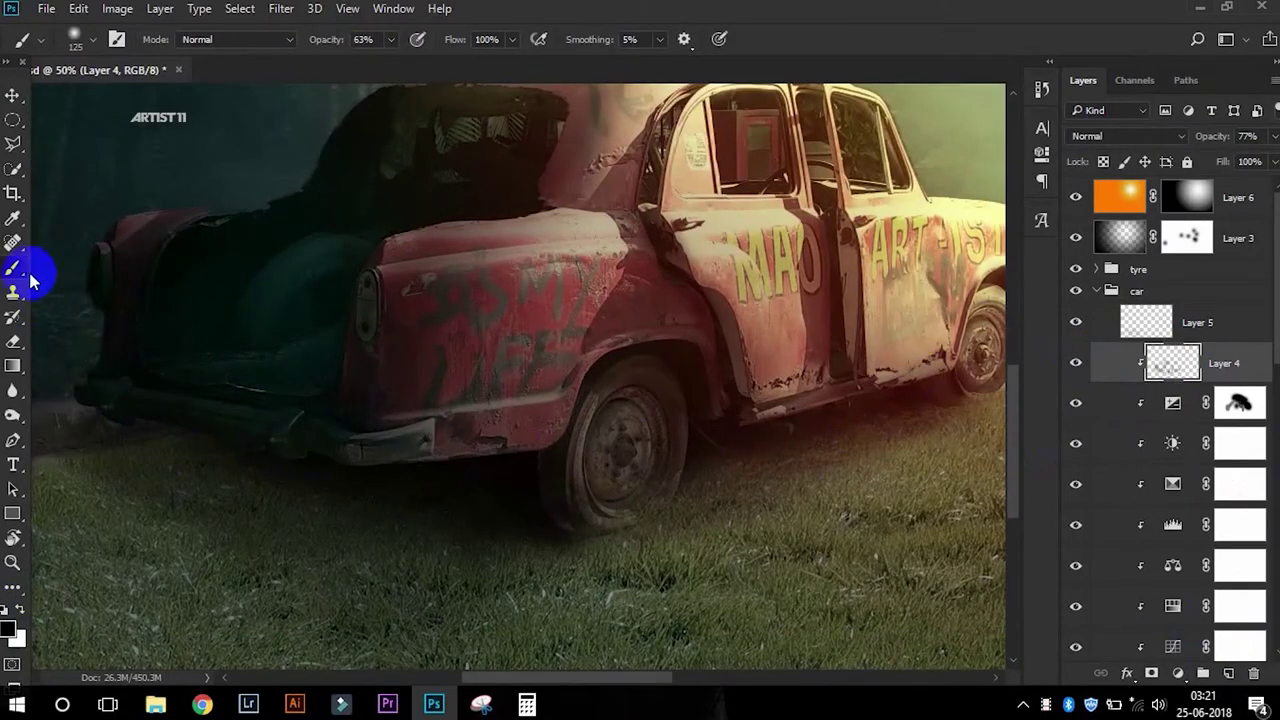
key("ctrl+minus")
key("ctrl+minus")
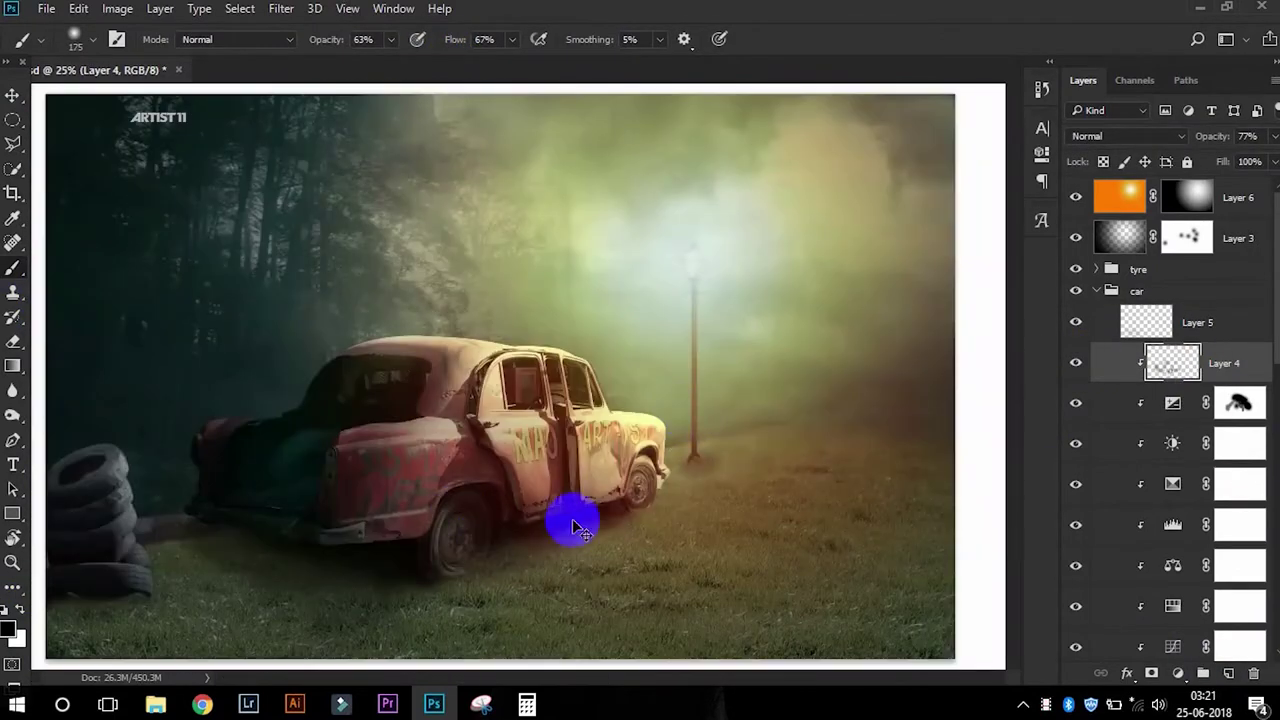
key("ctrl+minus")
scroll(300, 463, "up", 3)
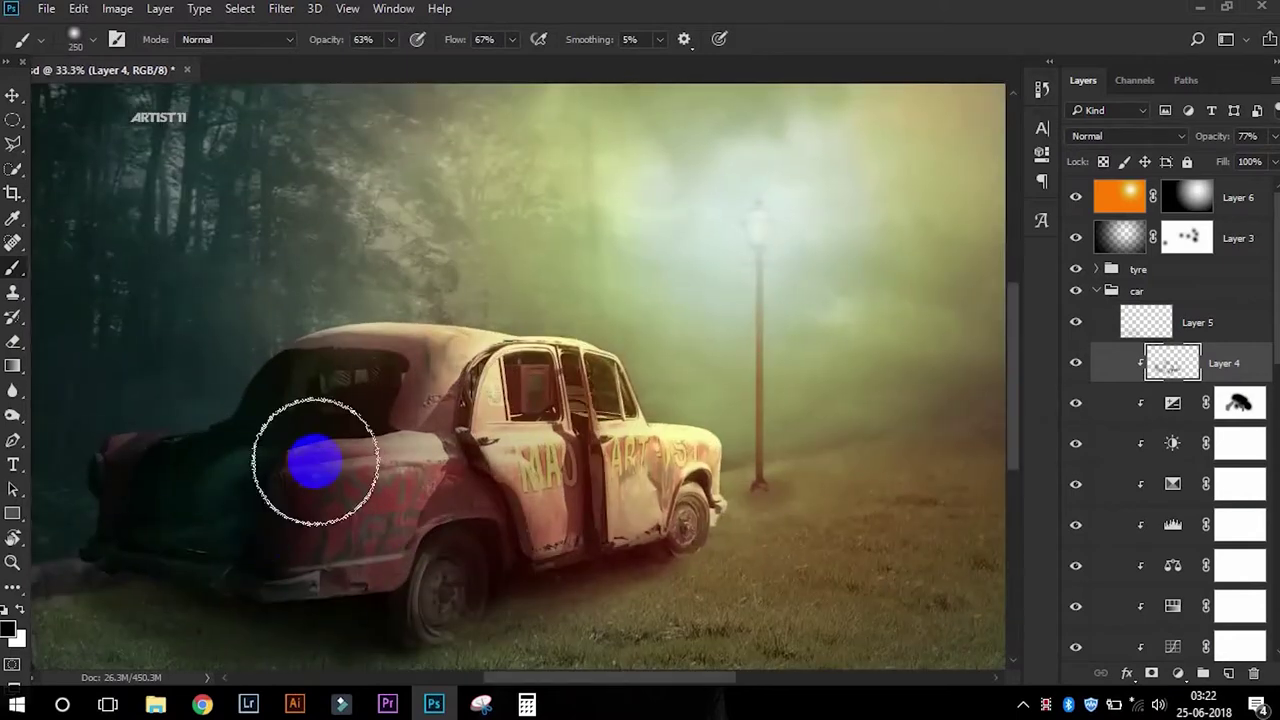
key("ctrl+minus")
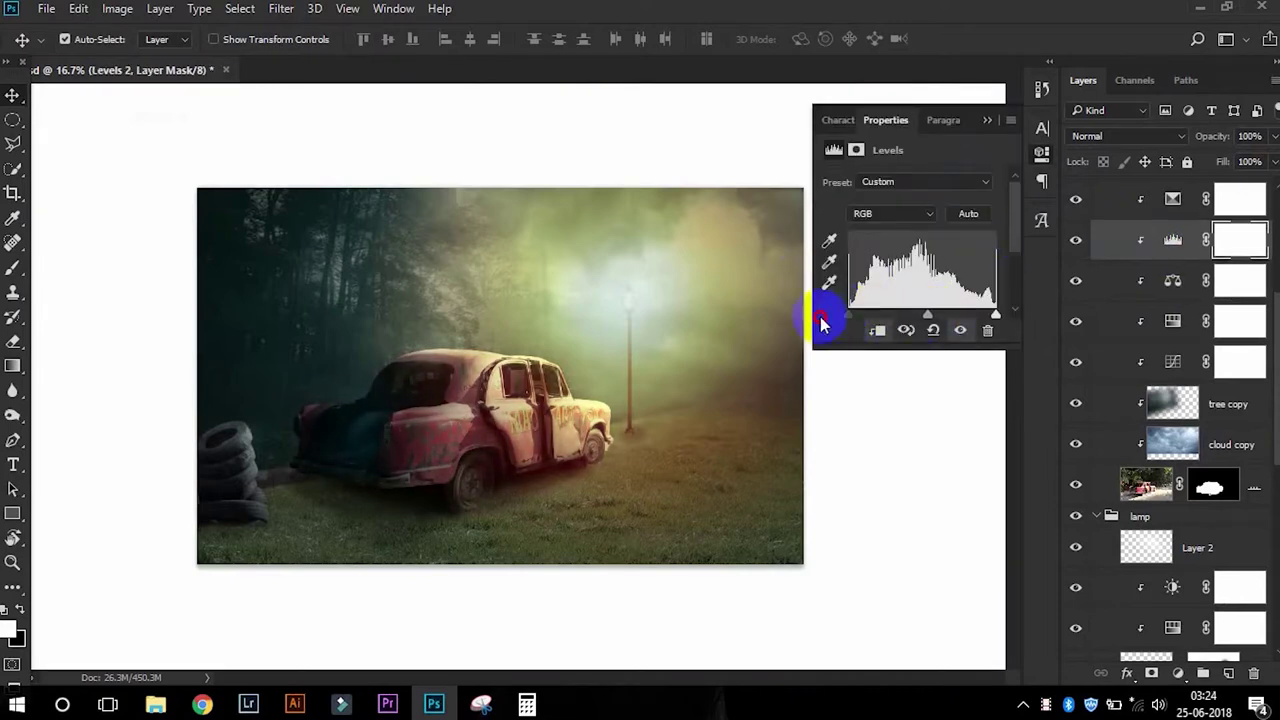
left_click(1141, 428)
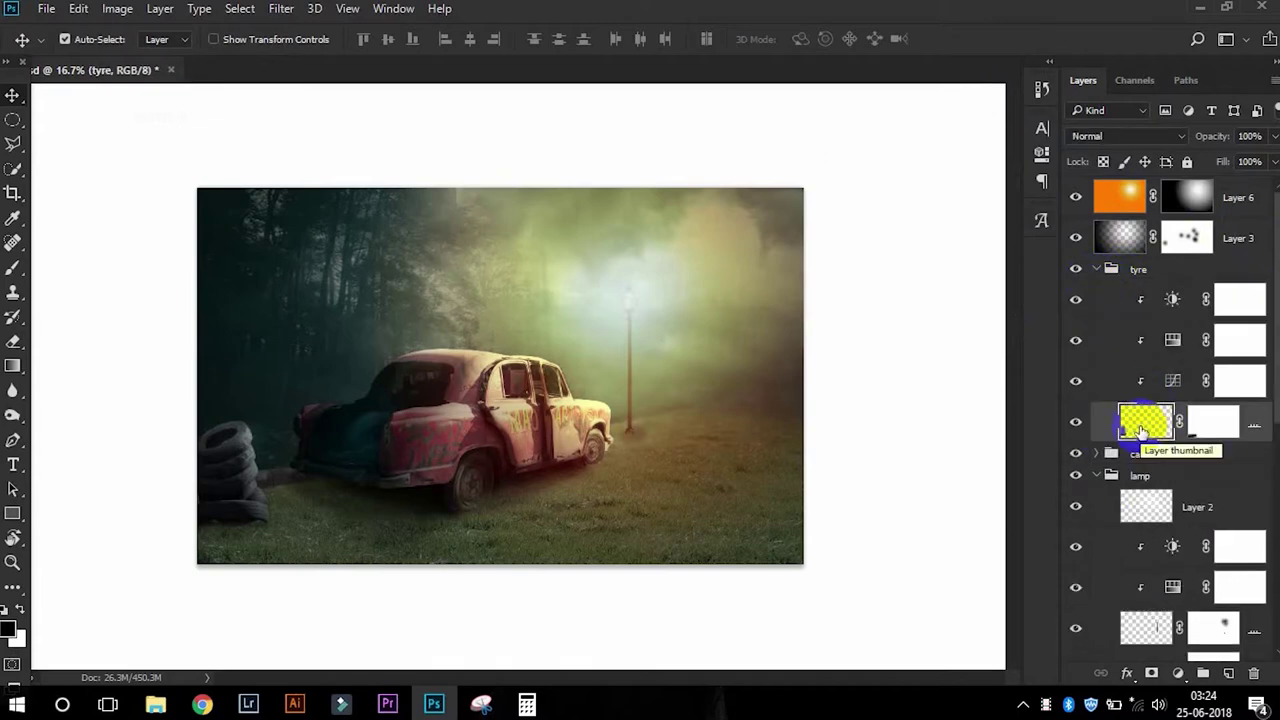
- Paint yellow-green on a new Layer 8 clipped to the stacked tyres
key("ctrl+shift+alt+n")
left_click(953, 348)
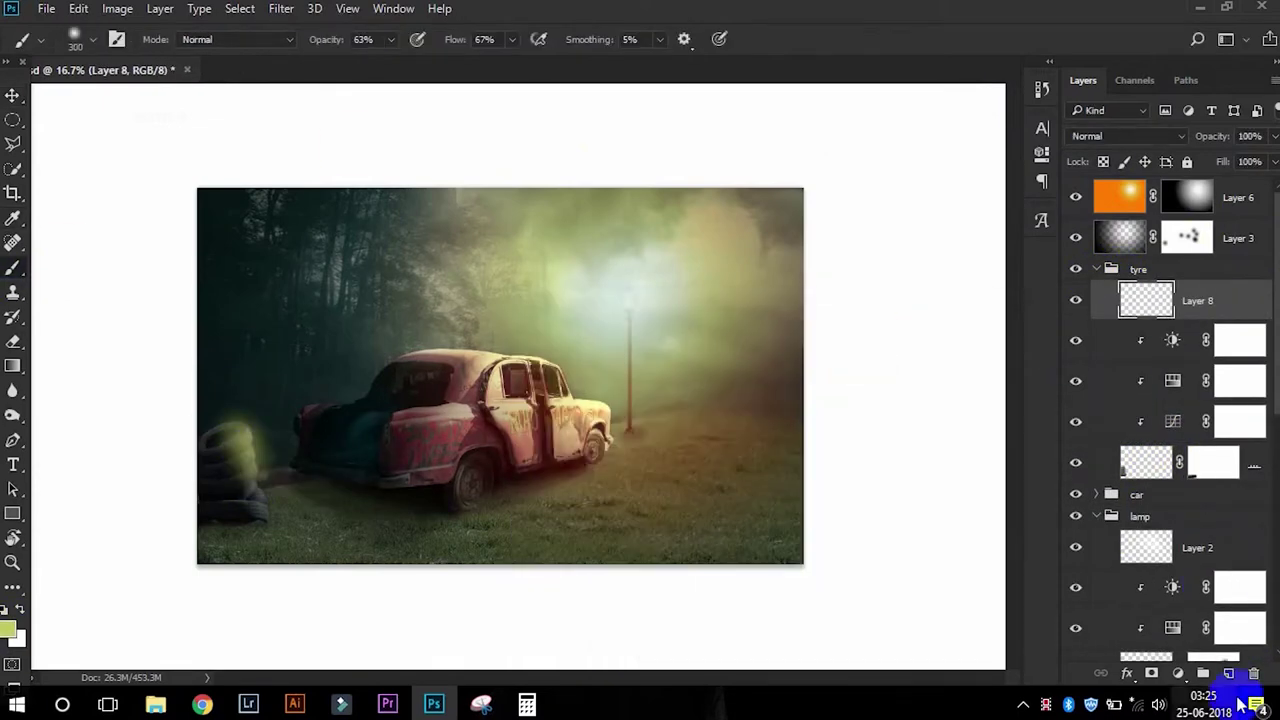
left_click_drag(230, 440, 284, 494)
key("ctrl+alt+g")
left_click_drag(12, 62, 9, 86)
left_click(12, 122)
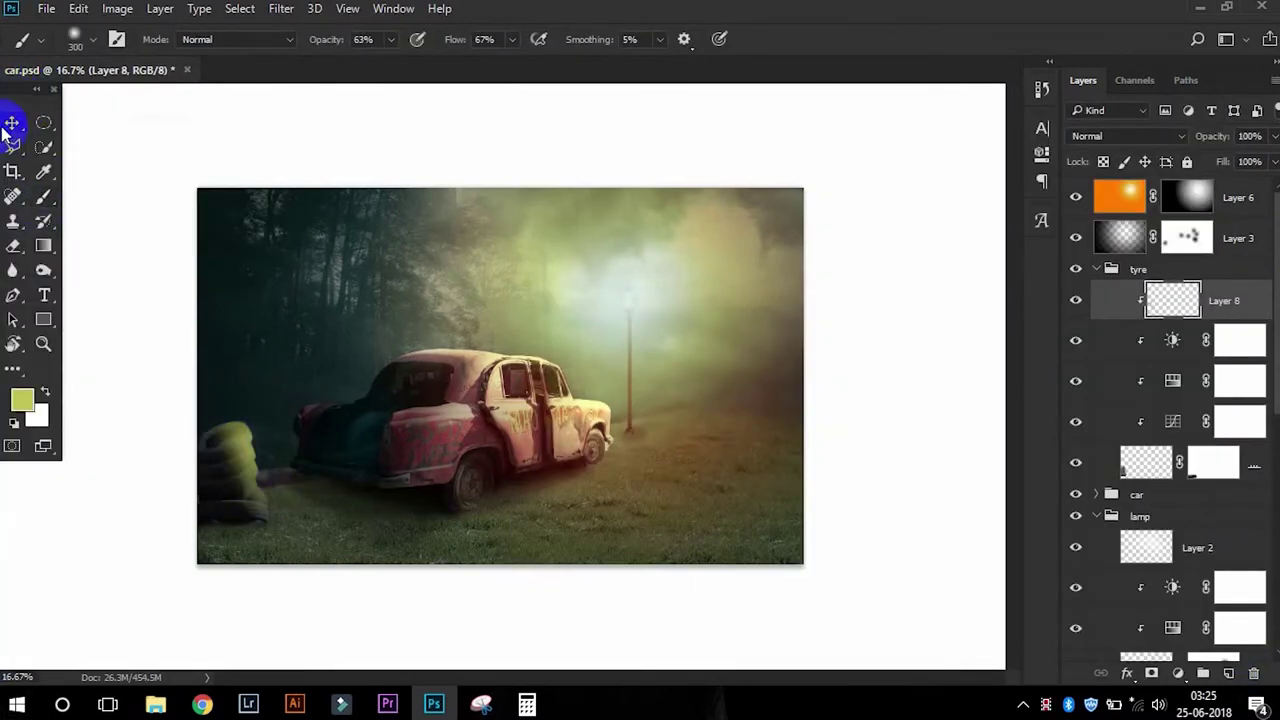
- Set the tyre paint layer's blend mode to Soft Light
key("alt+shift+f")
left_click(255, 440)
left_click(1127, 136)
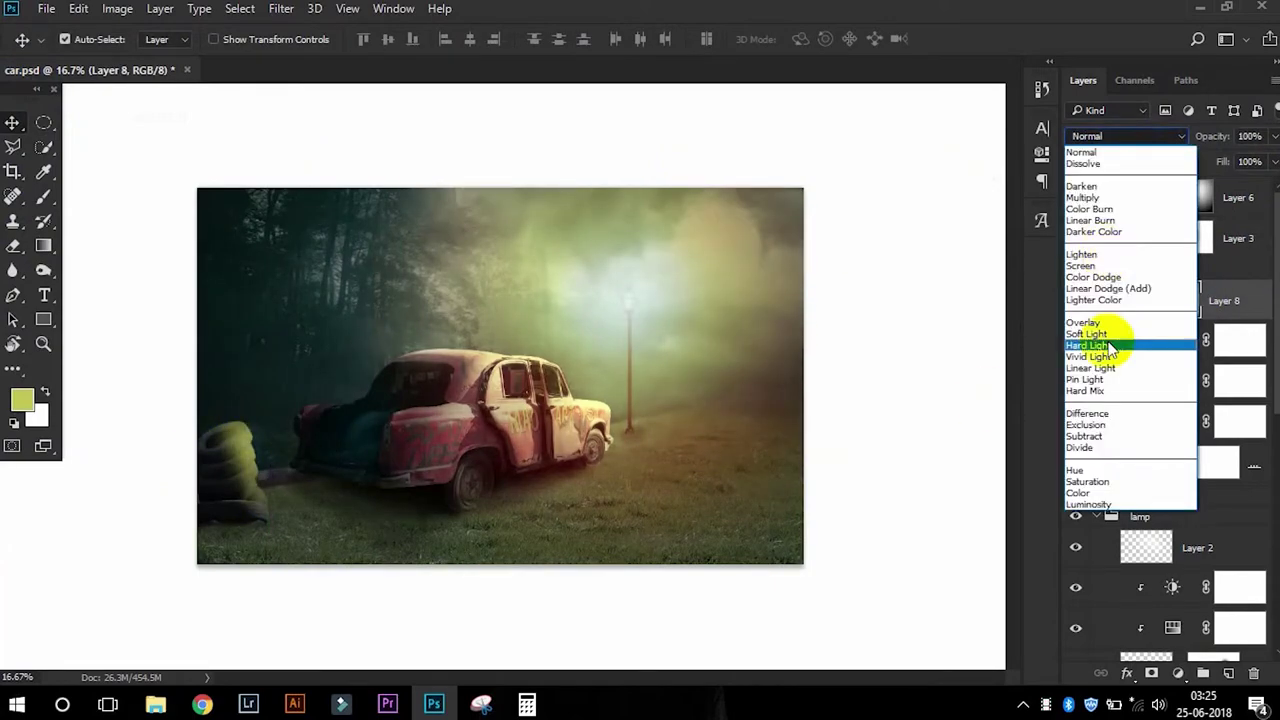
left_click(1114, 337)
key("ctrl+plus")
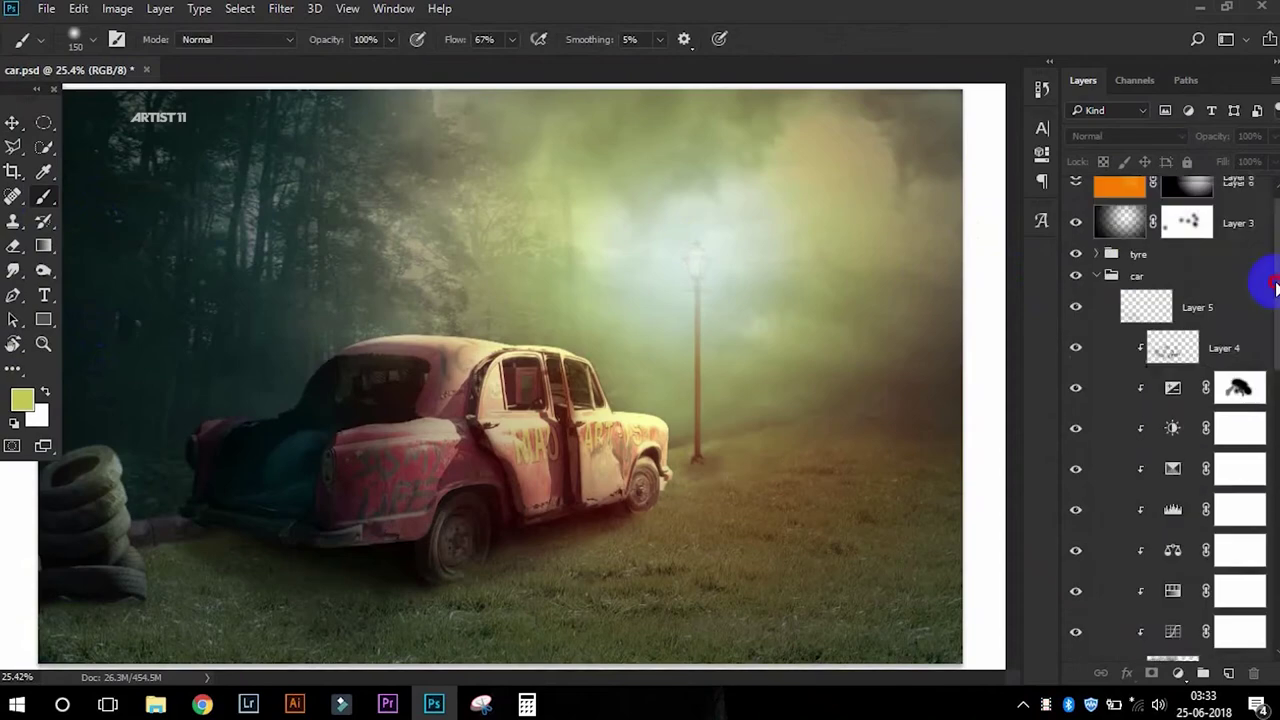
- Add Layer 9 in the grass group and Quick Mask a round selection right of the car
left_click(1098, 393)
key("ctrl+shift+alt+n")
key("q")
mouse_move(677, 517)
left_mouse_down()
mouse_move(800, 480)
mouse_move(743, 528)
left_mouse_up()
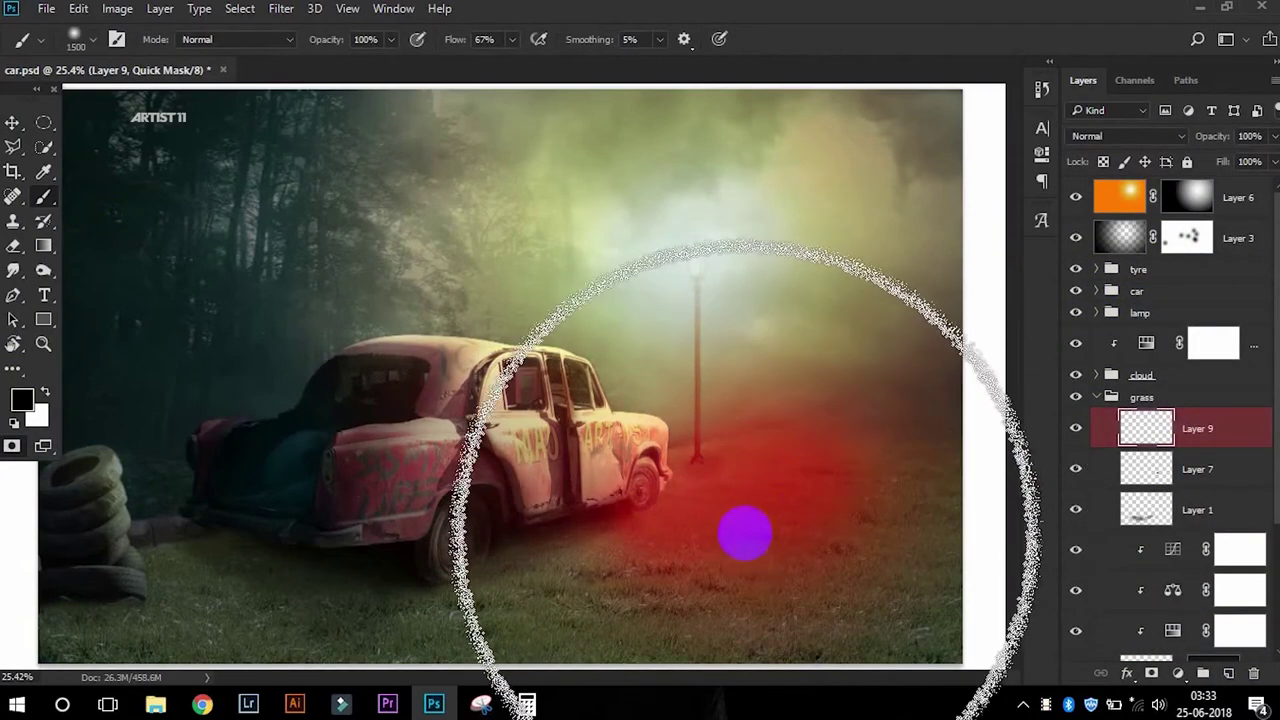
key("q")
- Browse the new adjustment layer options with the selection active
key("v")
left_click(117, 8)
left_click(1177, 673)
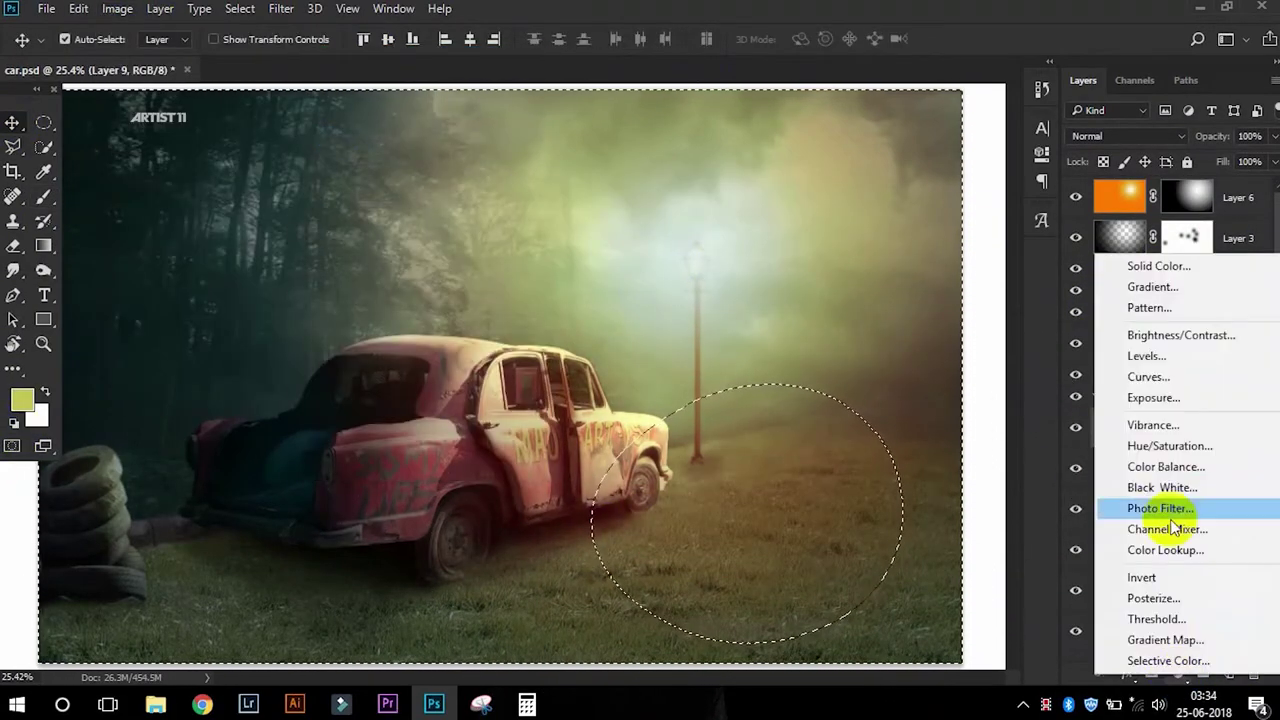
left_click(1157, 391)
left_click(878, 330)
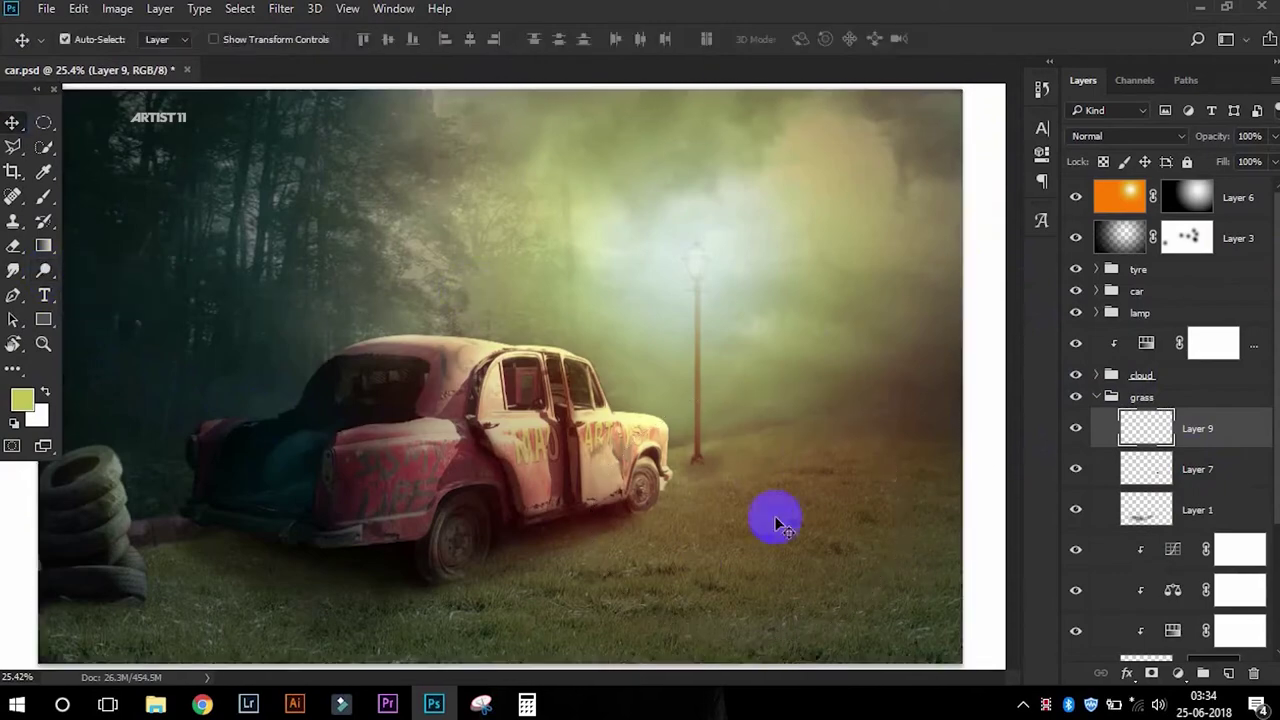
- Paint orange over the grass right of the car on Layer 9
left_click(21, 400)
left_click(994, 346)
key("b")
mouse_move(786, 420)
left_mouse_down()
mouse_move(831, 517)
mouse_move(840, 508)
left_mouse_up()
key("ctrl+t")
key("ctrl+minus")
- Set Layer 9 to Overlay blend mode at 73% opacity
key("Return")
key("v")
left_click(1125, 136)
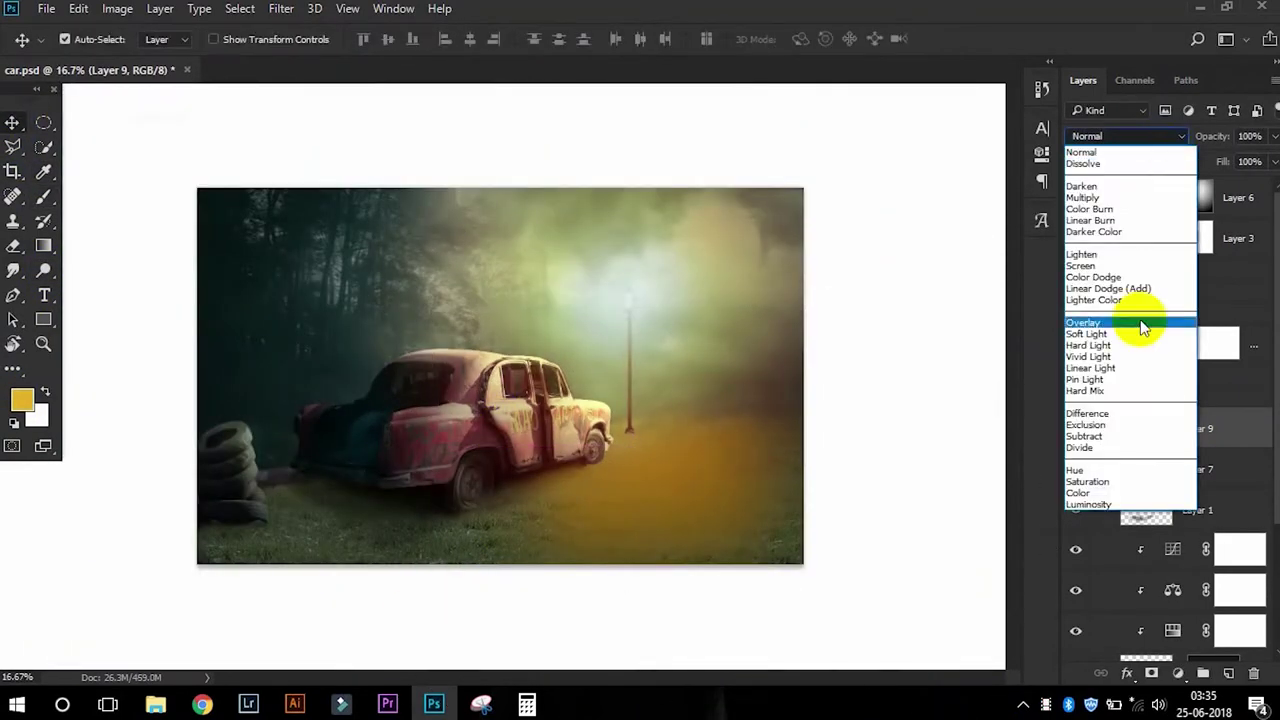
left_click(1085, 483)
scroll(1133, 150, "down", 10)
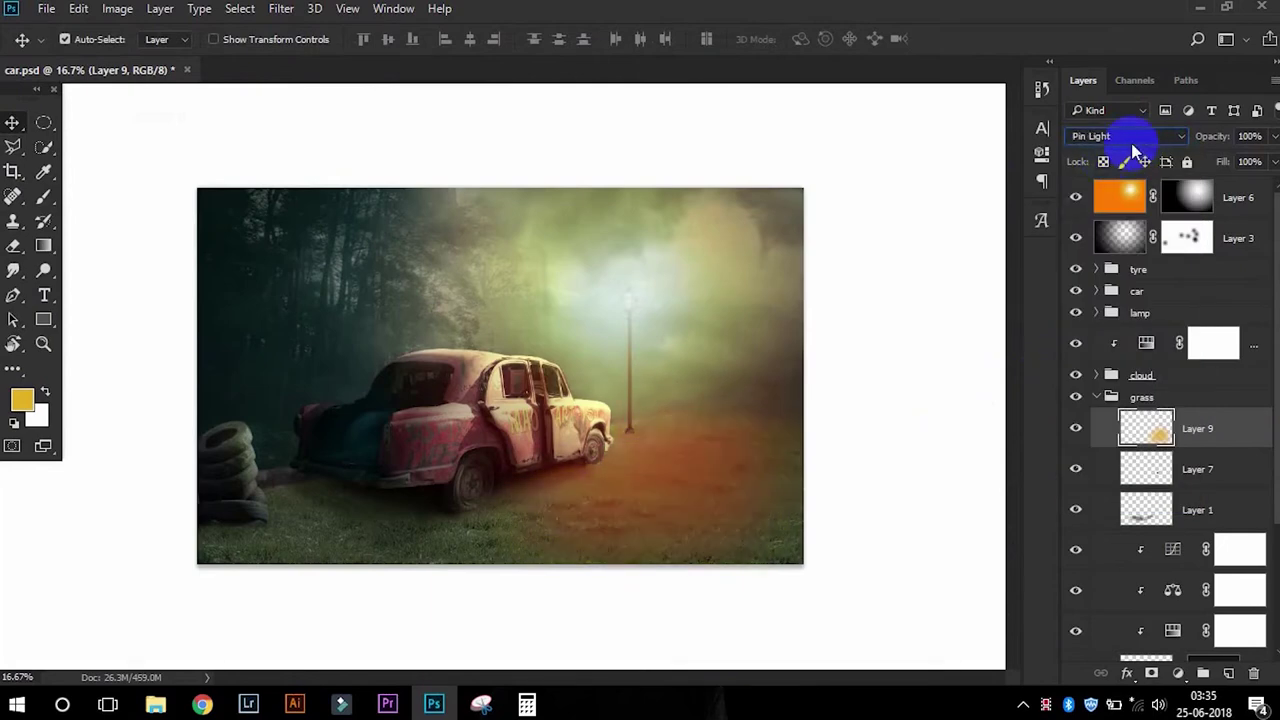
scroll(1133, 150, "up", 5)
scroll(586, 620, "up", 2)
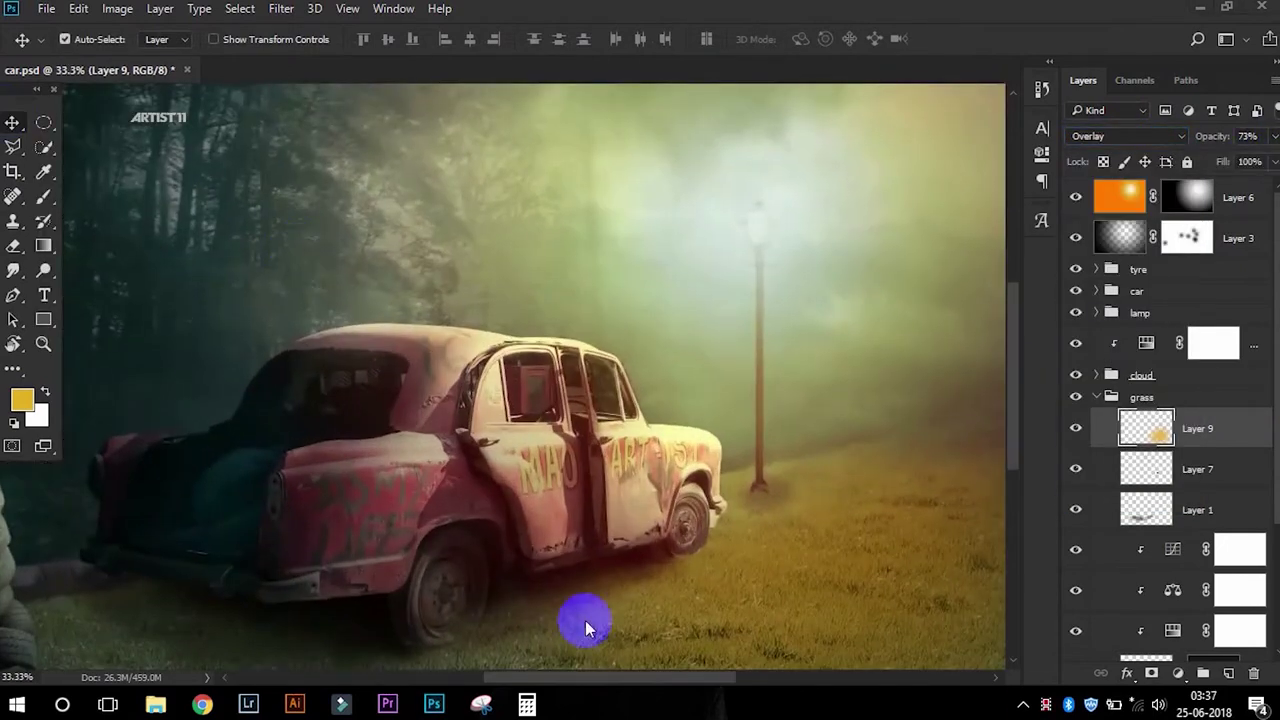
scroll(629, 629, "up", 1)
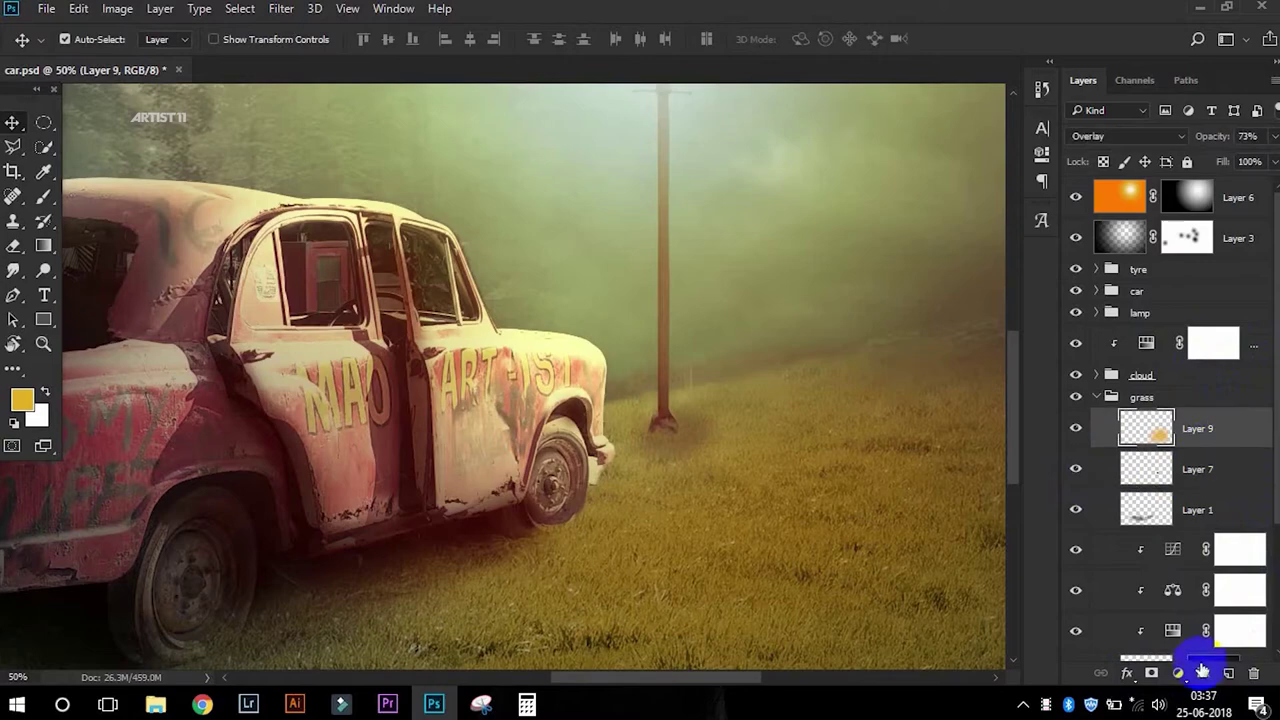
- Add empty Layer 10 in the car group with colours reset to black and white
left_click(1219, 447)
key("ctrl+shift+alt+n")
key("b")
key("d")
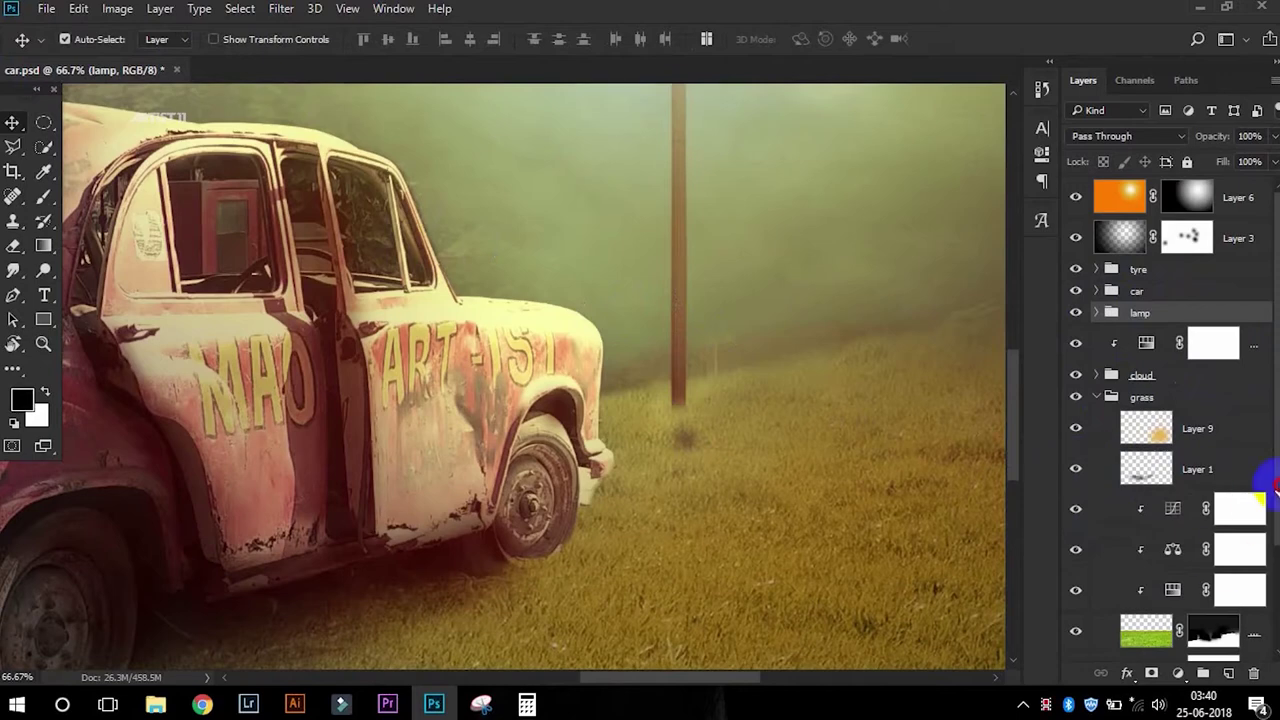
scroll(1274, 490, "down", 1)
left_click(1255, 445)
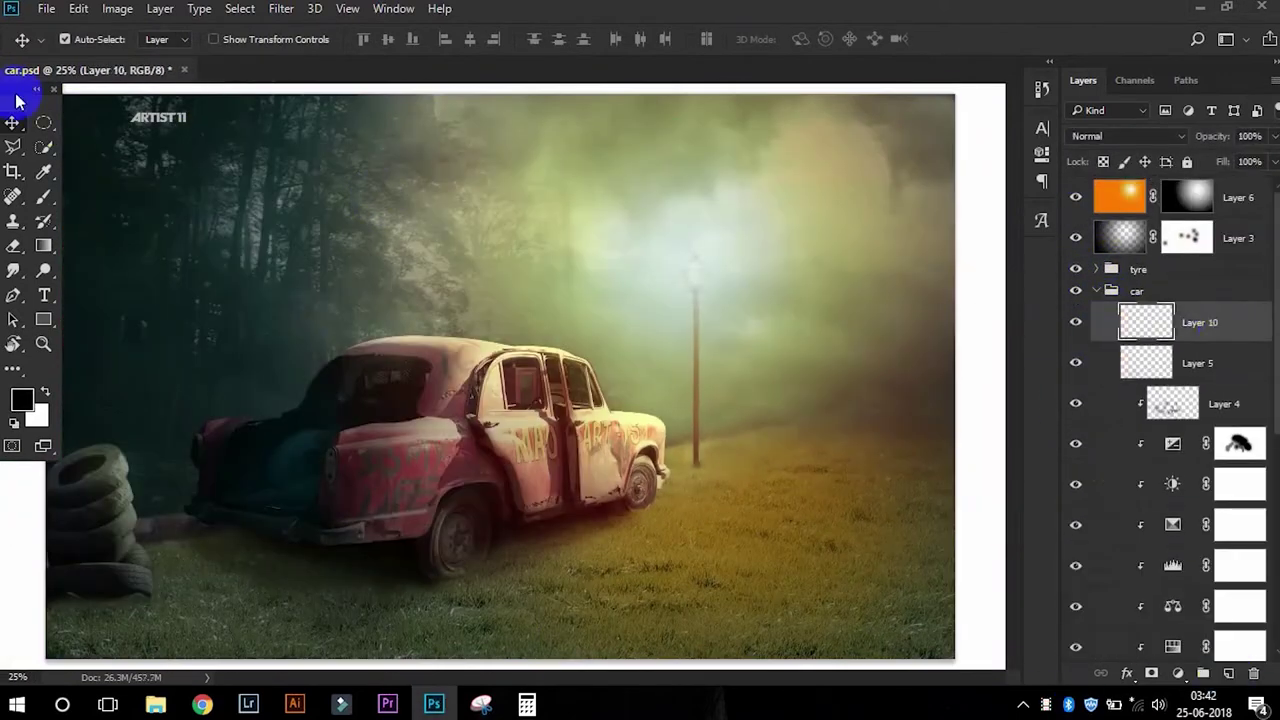
- Paint bright yellow with a large brush over the front of the car on a clipped layer
left_click(1229, 681)
key("b")
left_click(21, 399)
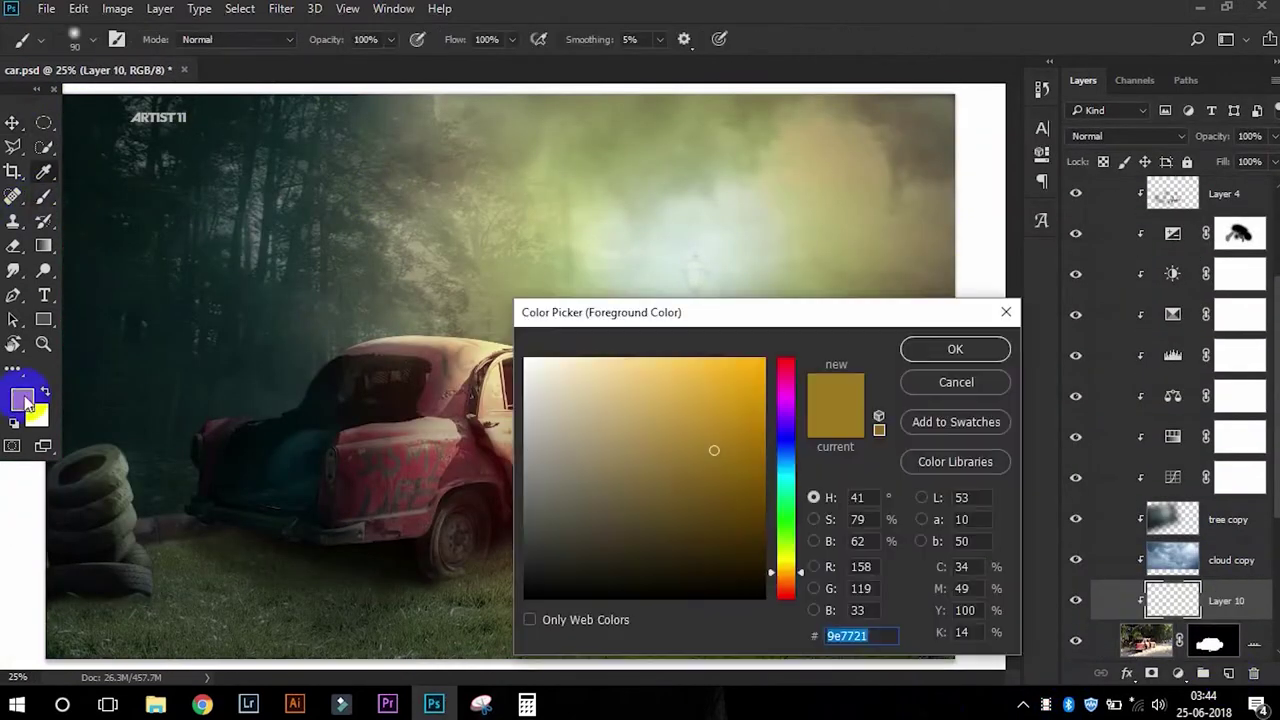
left_click(714, 400)
key("Return")
key("bracketright")
key("bracketright")
key("bracketright")
left_click(640, 440)
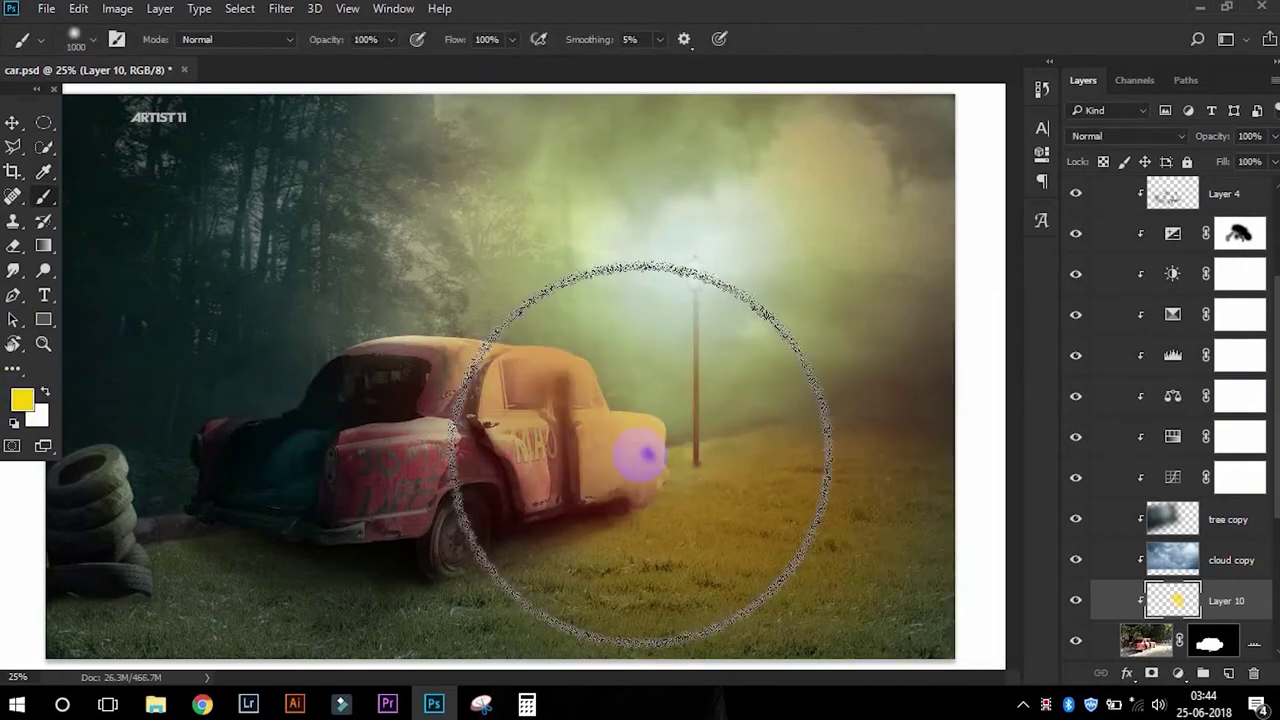
left_click(515, 388)
- Blend the yellow layer as Soft Light at 65% opacity and reset the paint colour to black
left_click(1190, 195)
left_click_drag(1274, 136, 1243, 168)
key("ctrl+minus")
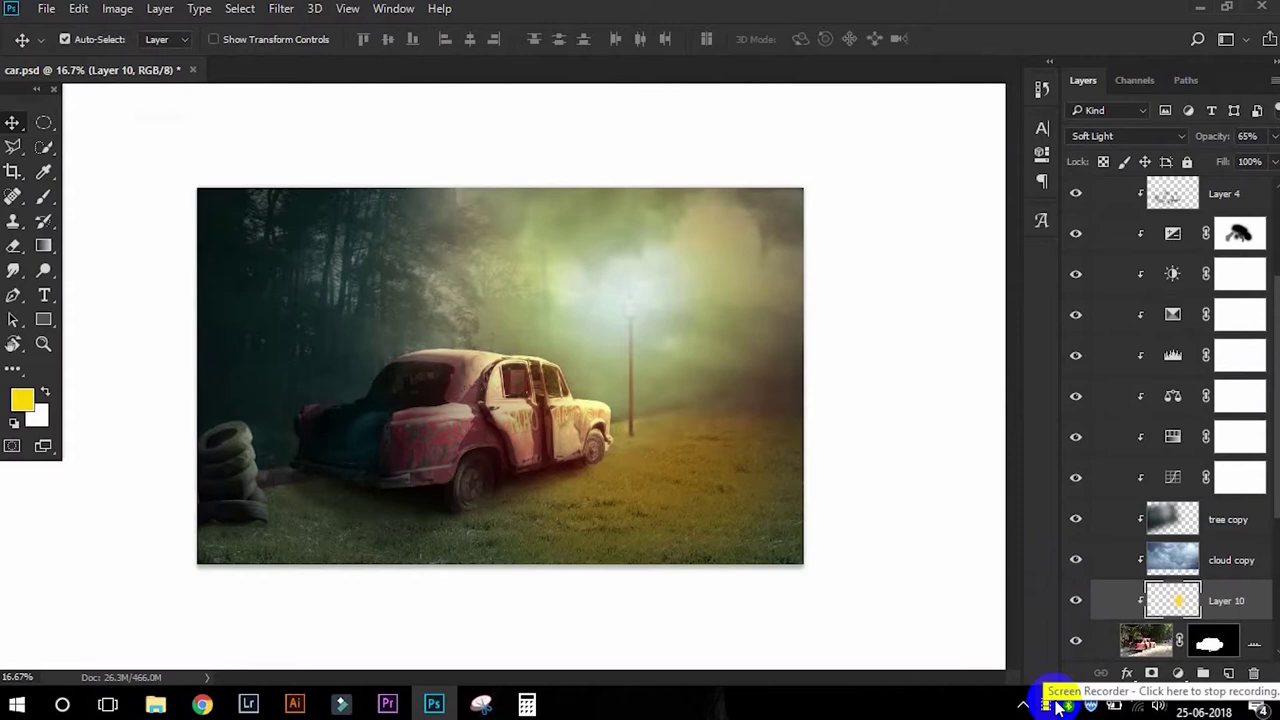
scroll(1047, 596, "down", 5)
left_click(22, 400)
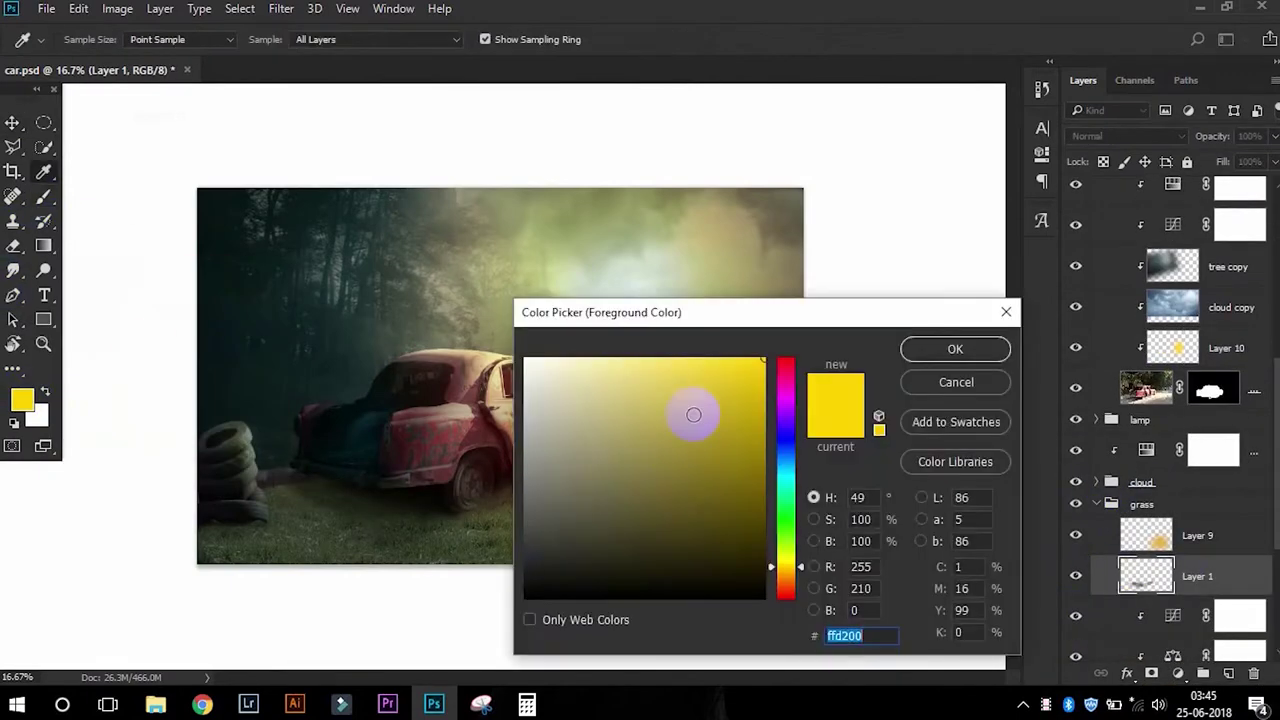
left_click(957, 346)
left_click(1229, 673)
key("b")
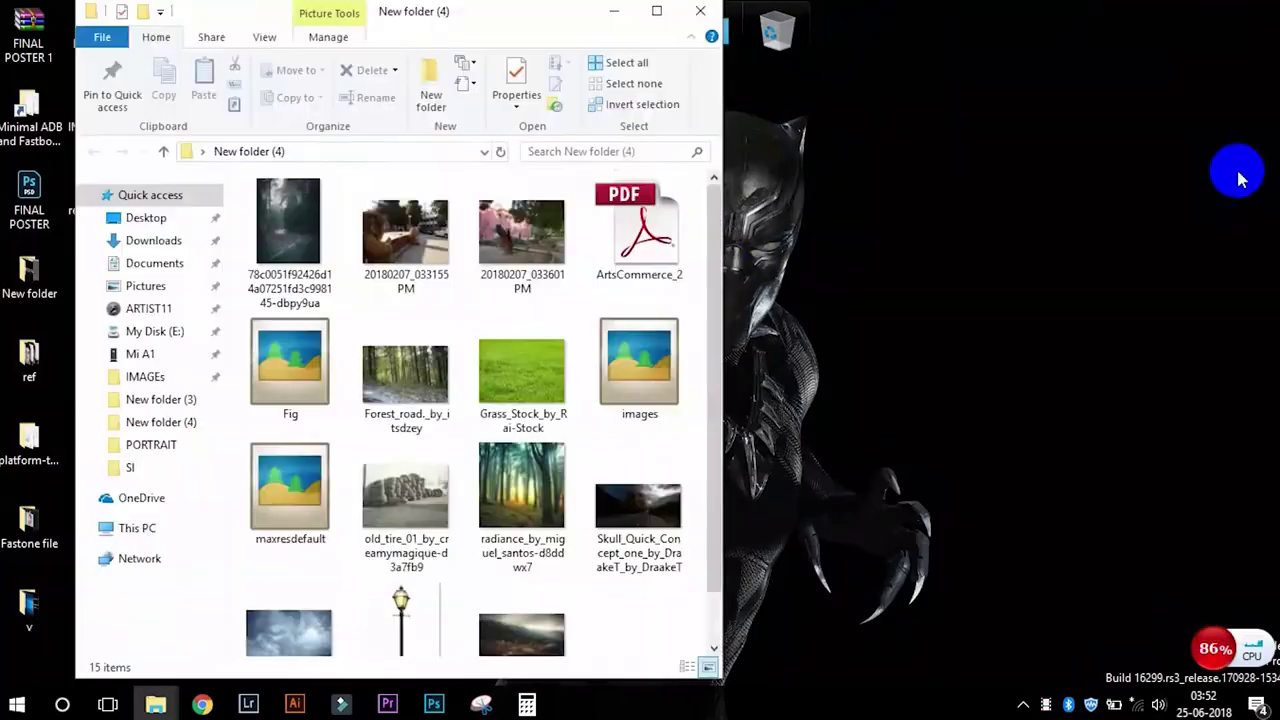
- Stretch and commit the placed smoke image, blending it as Screen at 51% opacity
scroll(269, 400, "down", 2)
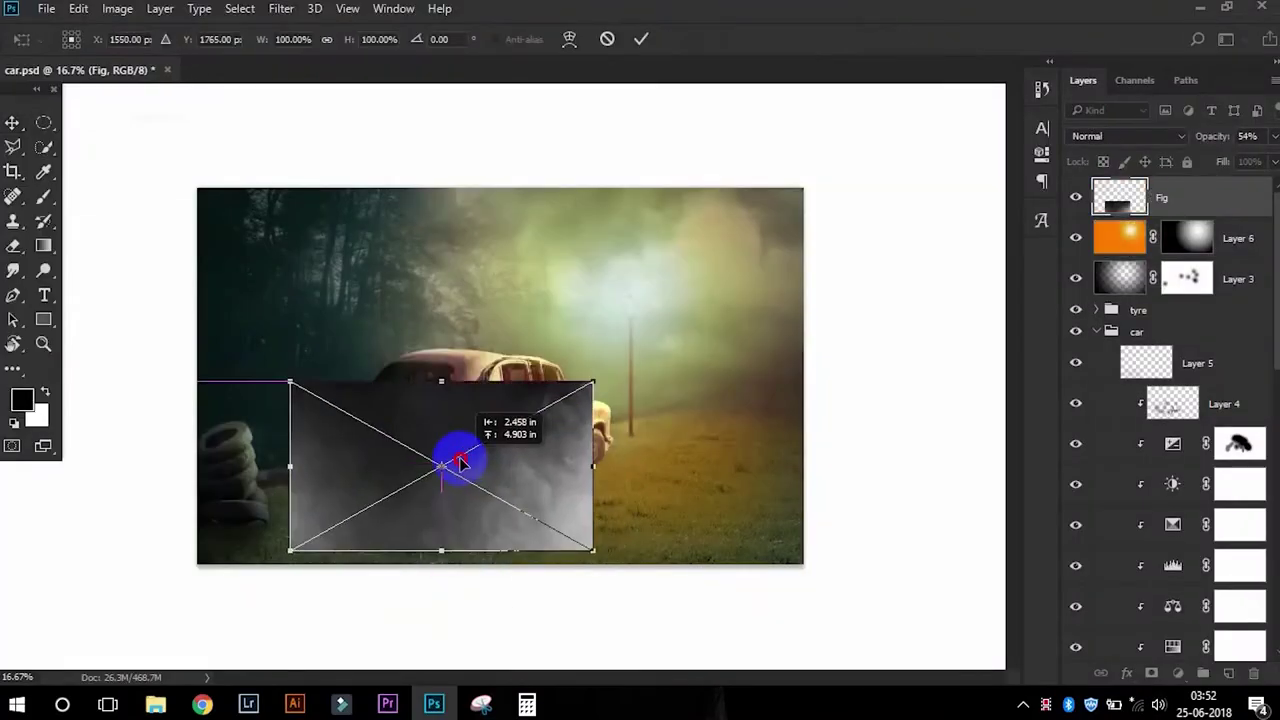
mouse_move(457, 457)
left_mouse_down()
mouse_move(786, 403)
mouse_move(840, 363)
left_mouse_up()
key("Return")
left_click(1127, 136)
left_click(1127, 230)
left_click_drag(1274, 136, 1229, 172)
left_click(1078, 200)
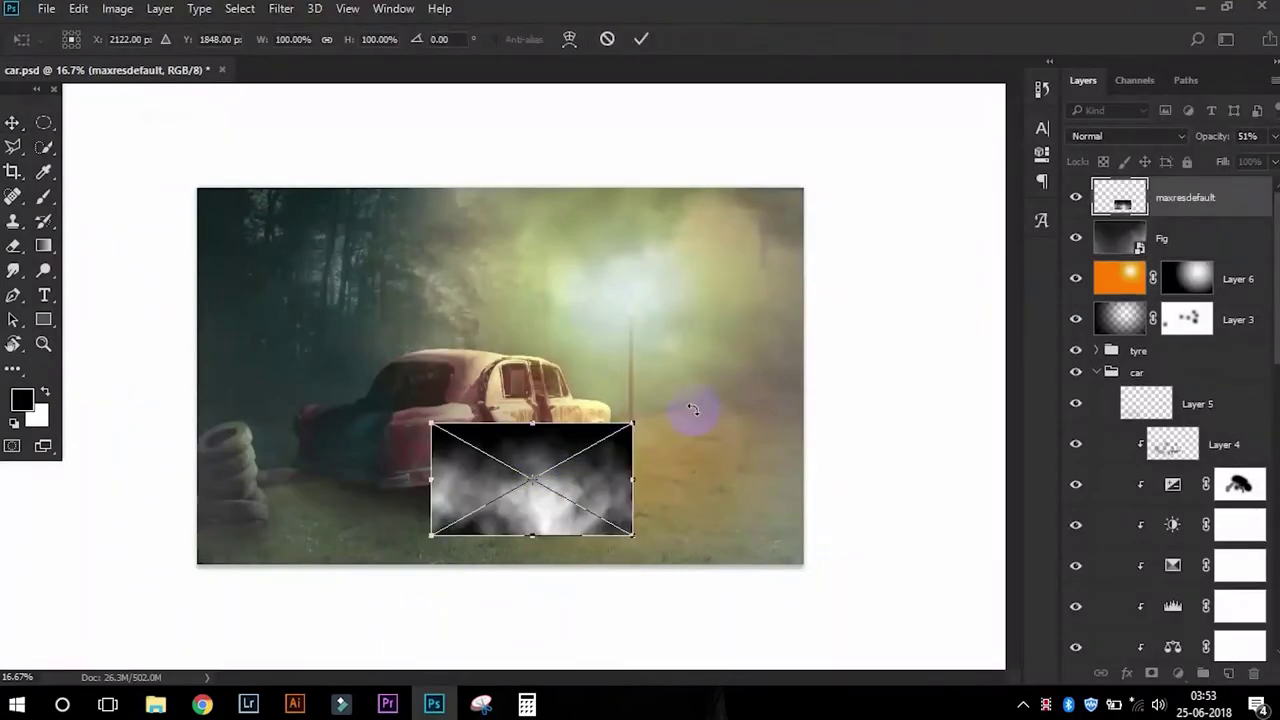
- Enlarge the maxresdefault smoke over the upper scene, move it below Layer 3, and reposition the top smoke
mouse_move(636, 537)
left_mouse_down()
mouse_move(509, 286)
mouse_move(502, 384)
left_mouse_up()
key("Return")
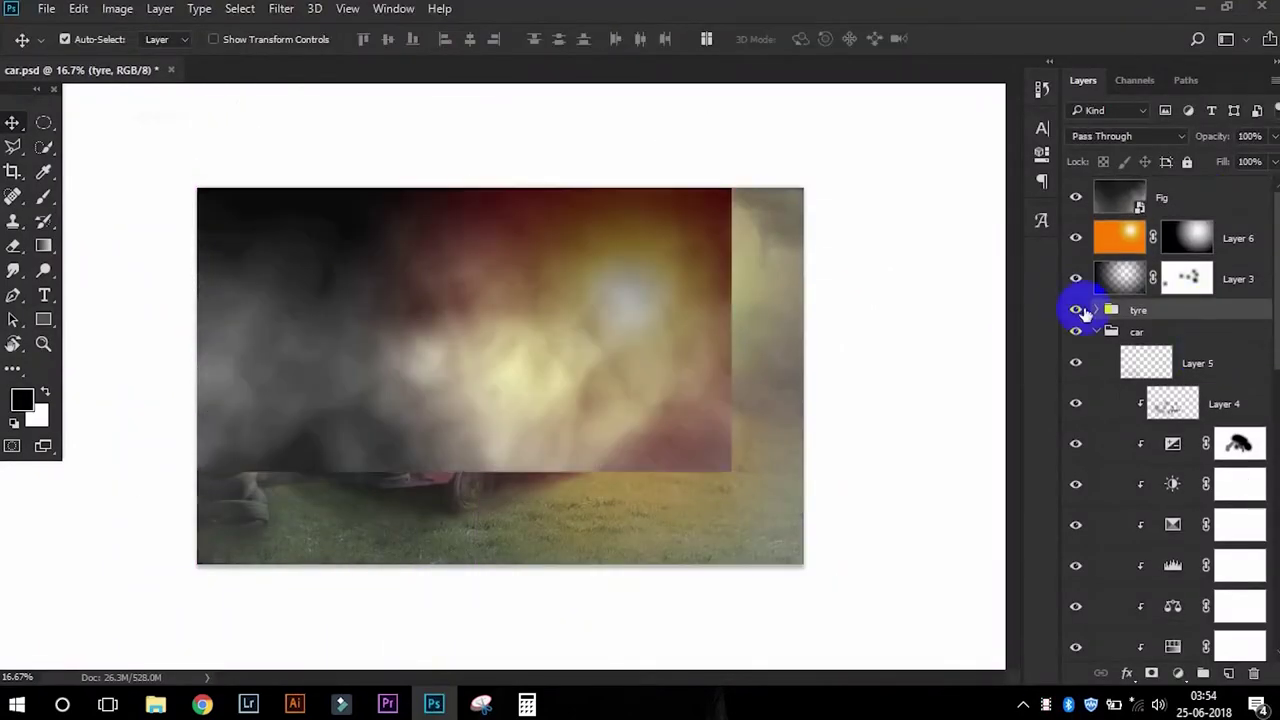
left_click_drag(1185, 197, 1150, 372)
left_click_drag(1270, 358, 1129, 406)
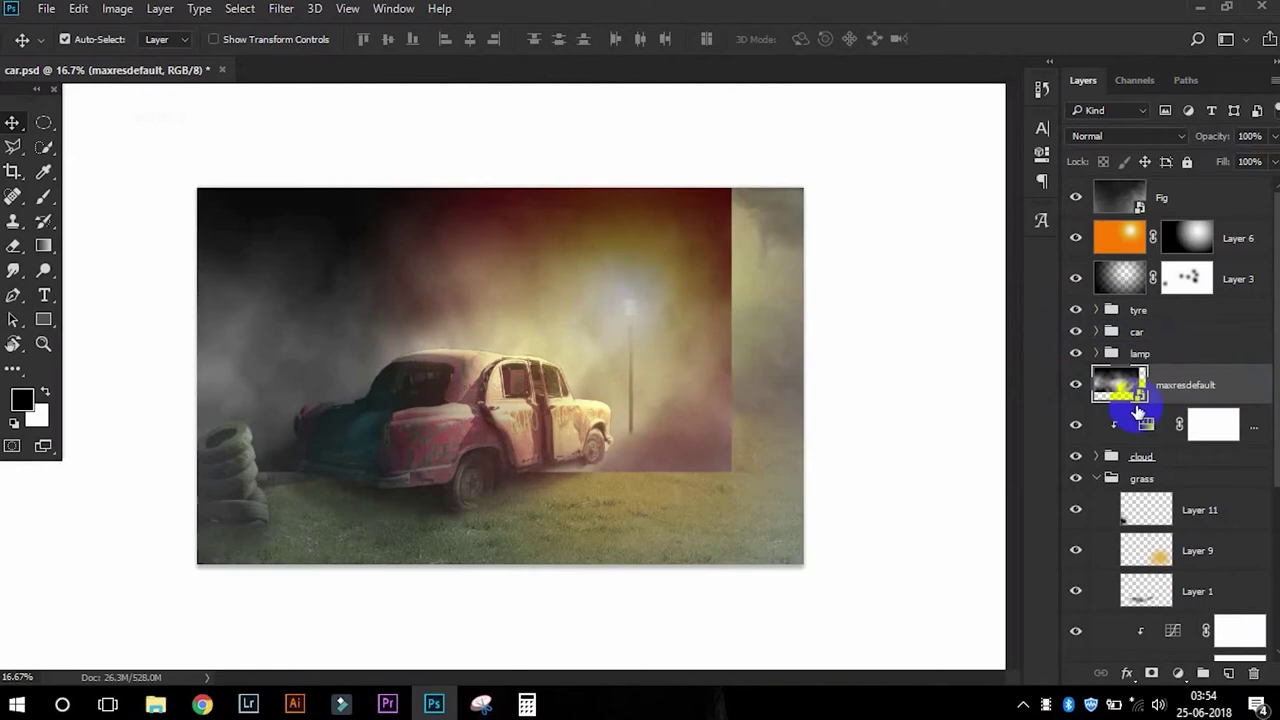
mouse_move(1214, 457)
left_mouse_down()
mouse_move(1245, 652)
mouse_move(1214, 571)
left_mouse_up()
left_click(1108, 257)
left_click_drag(336, 361, 506, 365)
- Reposition the maxresdefault fog and move it above the lamp group
scroll(1123, 400, "down", 5)
left_click(1130, 537)
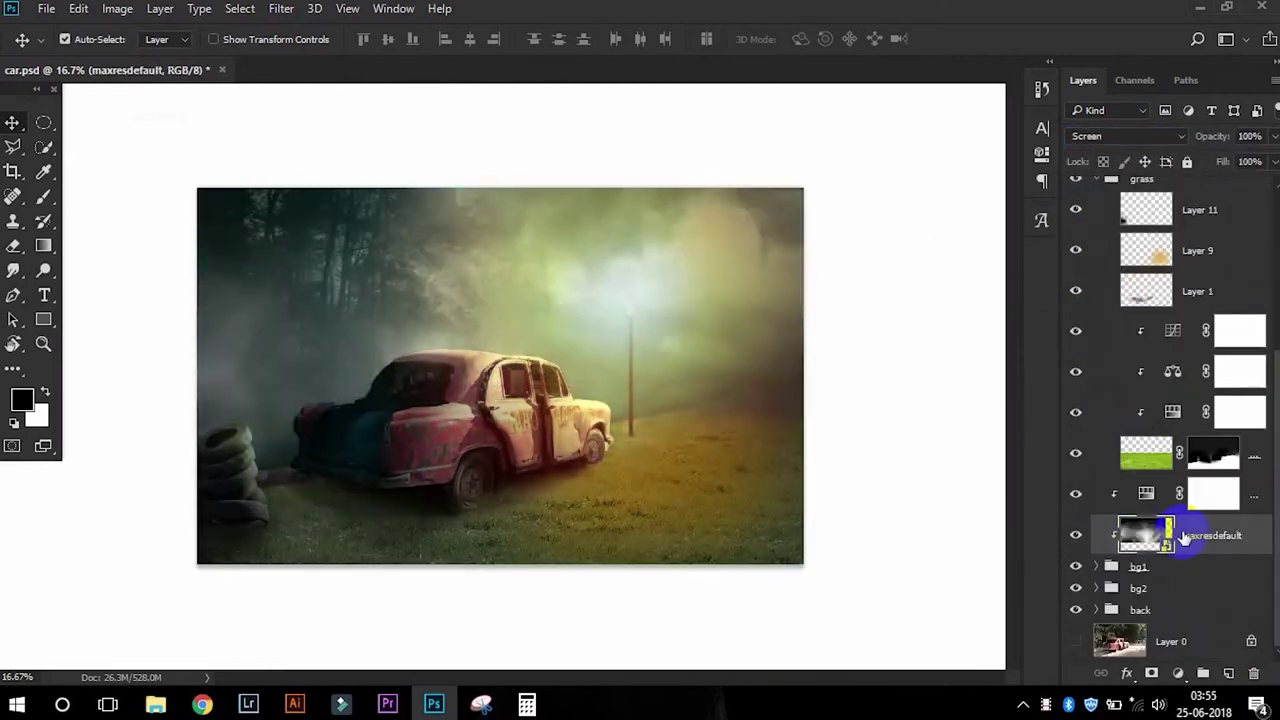
scroll(1265, 329, "up", 5)
mouse_move(486, 357)
left_mouse_down()
mouse_move(309, 300)
mouse_move(309, 314)
left_mouse_up()
left_click_drag(866, 374, 586, 386)
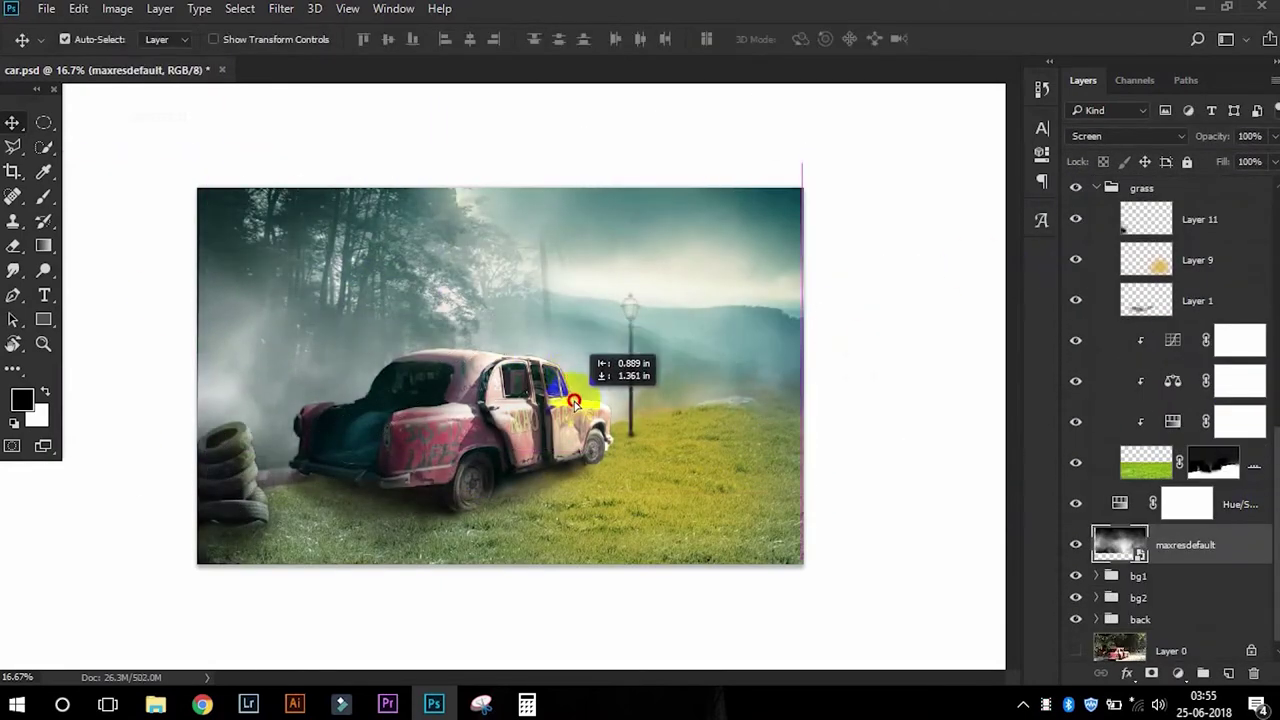
key("ctrl+]")
key("ctrl+]")
key("ctrl+]")
key("ctrl+]")
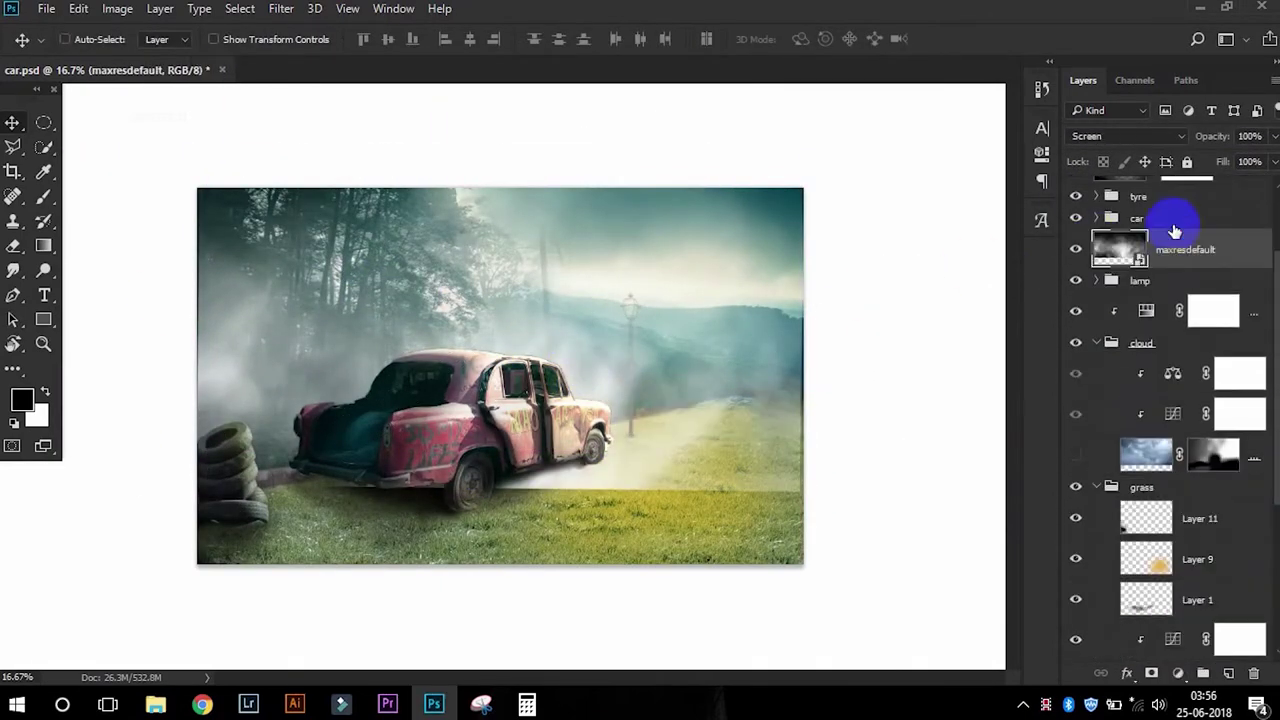
- Mask the fog off the lower-right grass and lamp post, lowering the fog layer opacity to 57%
key("b")
left_click_drag(440, 480, 738, 494)
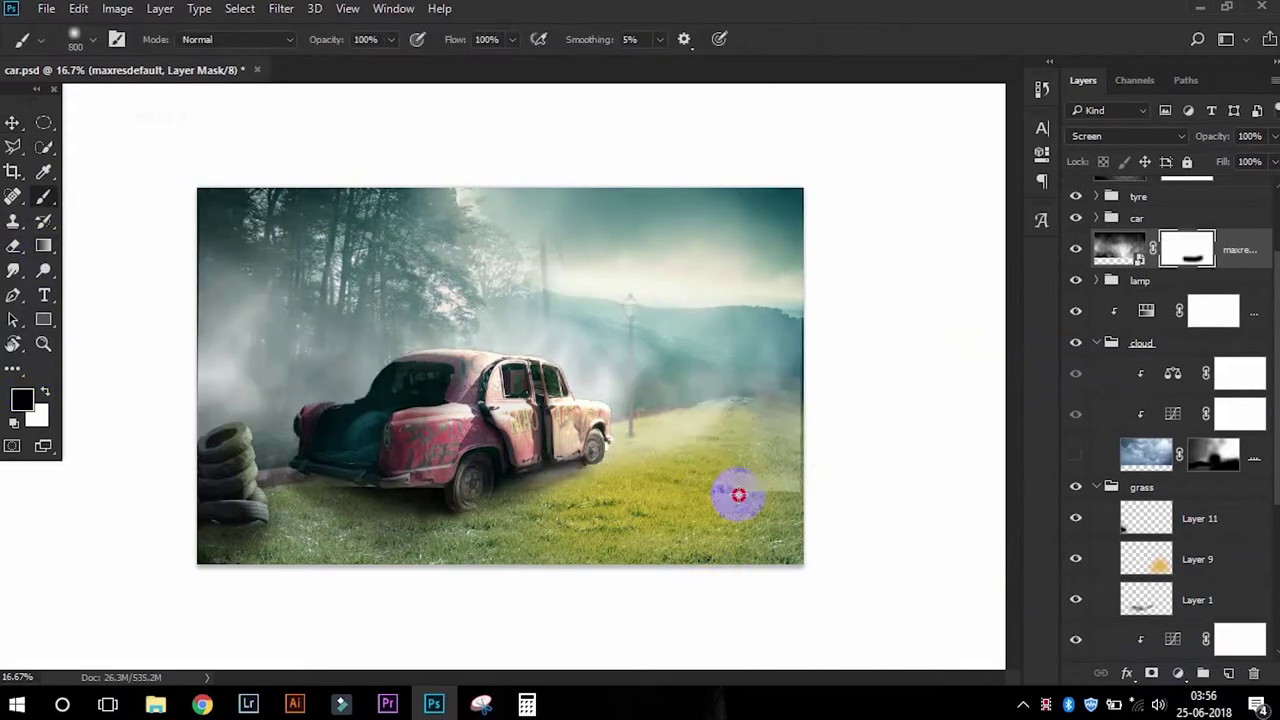
key("v")
key("5")
key("7")
key("b")
key("ctrl+plus")
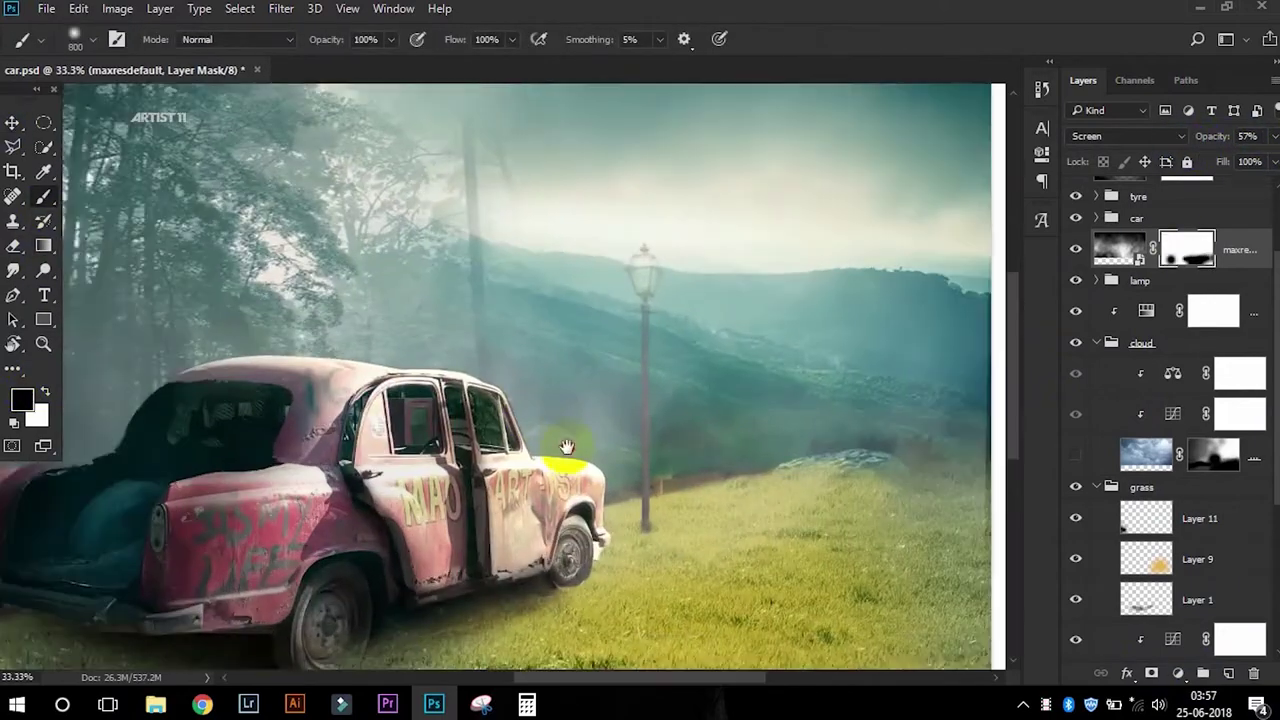
key("4")
key("7")
left_click_drag(617, 345, 623, 587)
key("ctrl+minus")
scroll(1150, 300, "up", 2)
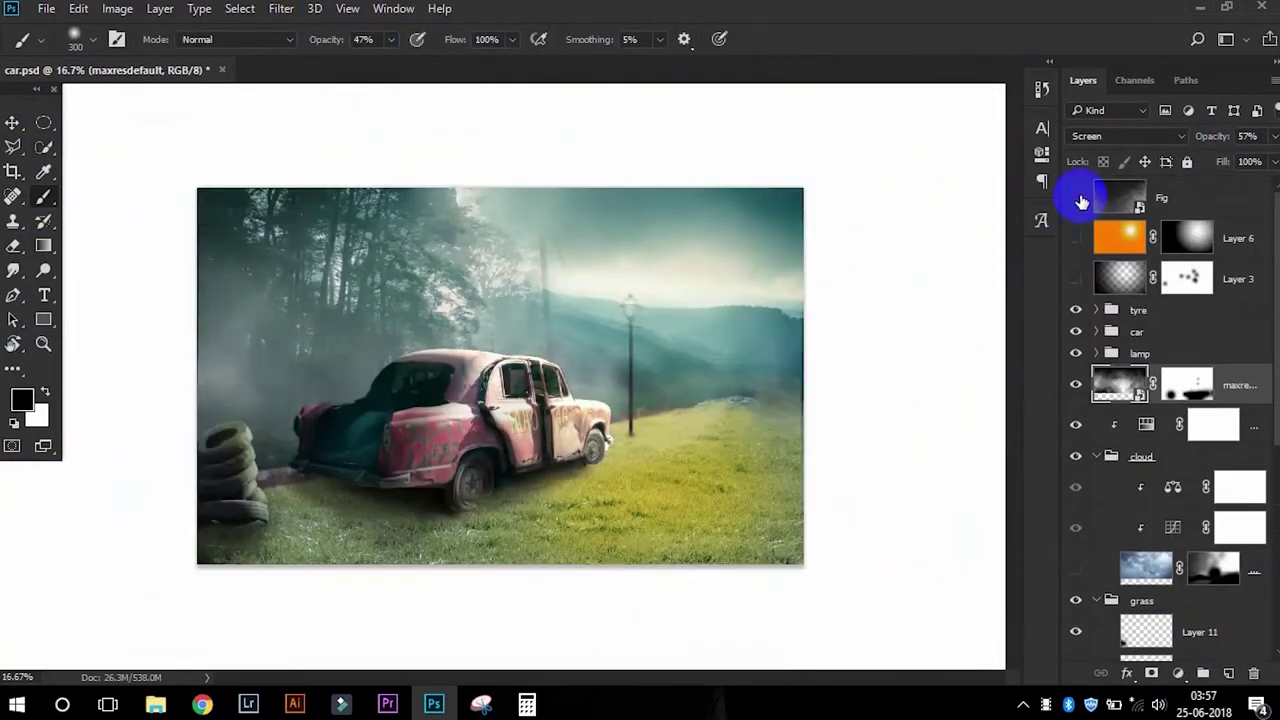
- Reveal the hidden warm glow and light layers and turn on the Fig fog layer in Screen mode
left_click(1093, 312)
left_click_drag(1095, 330, 1133, 362)
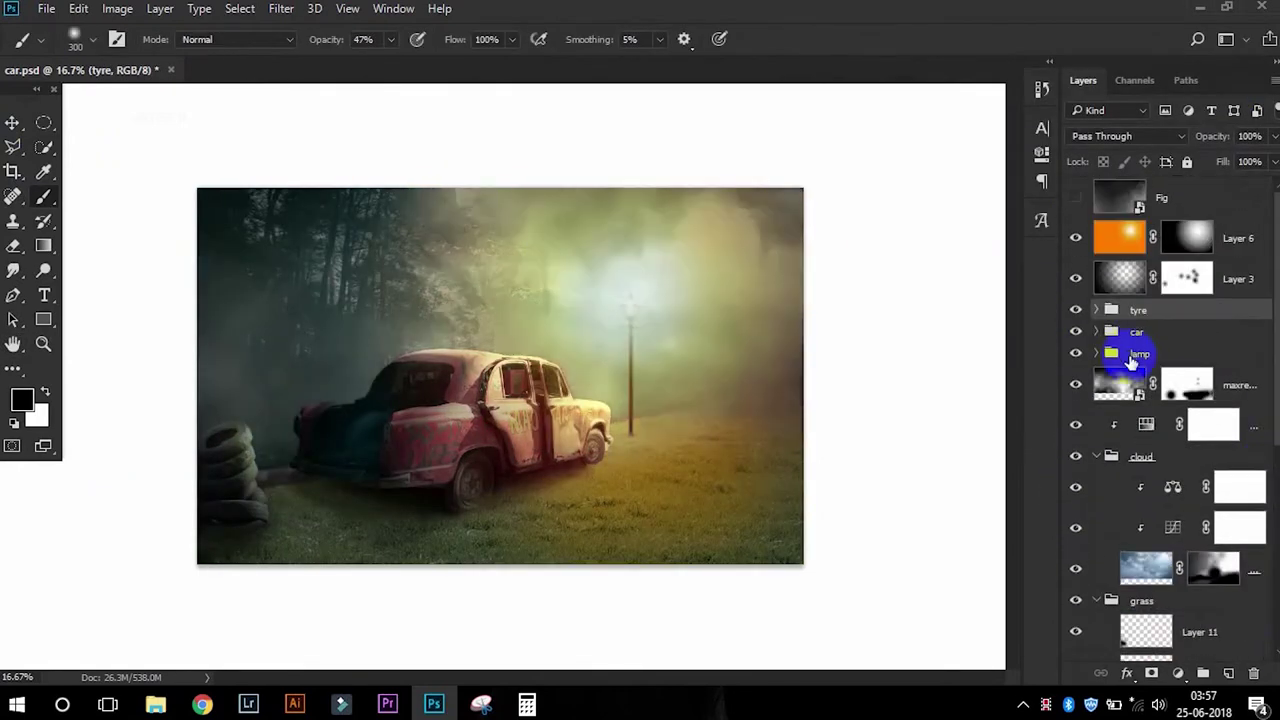
left_click(1076, 197)
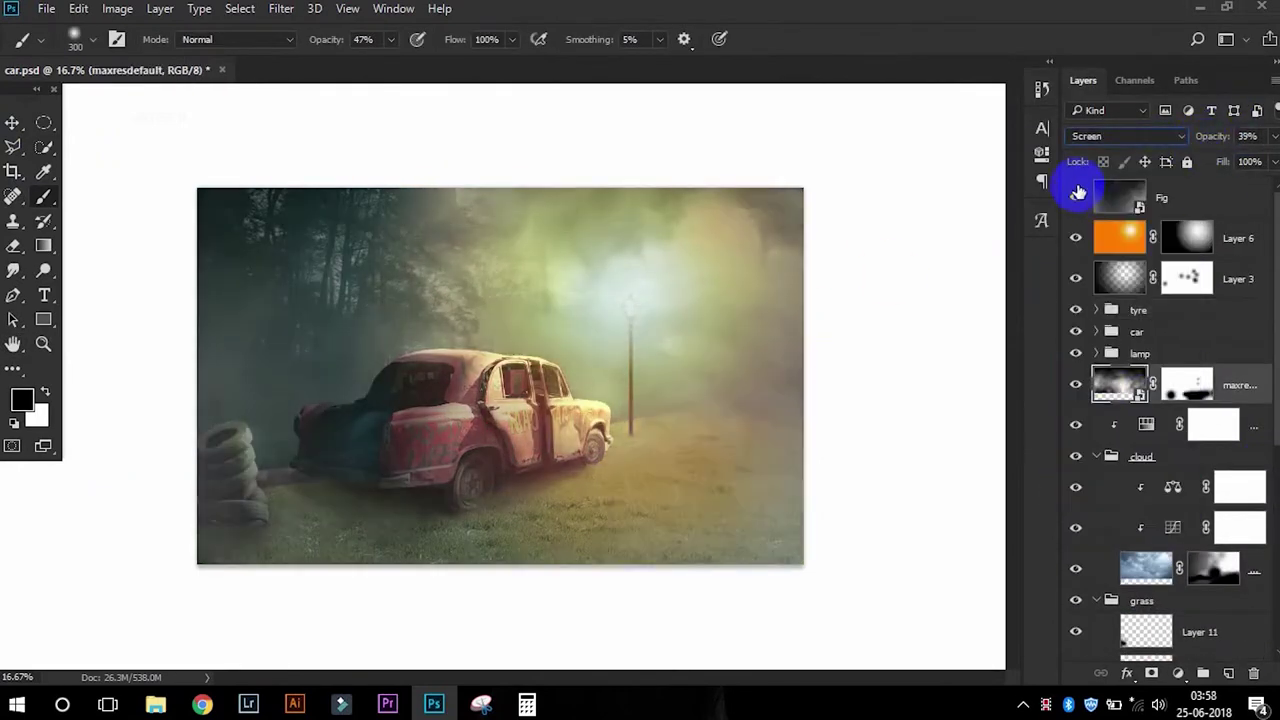
left_click(1125, 136)
left_click(1110, 350)
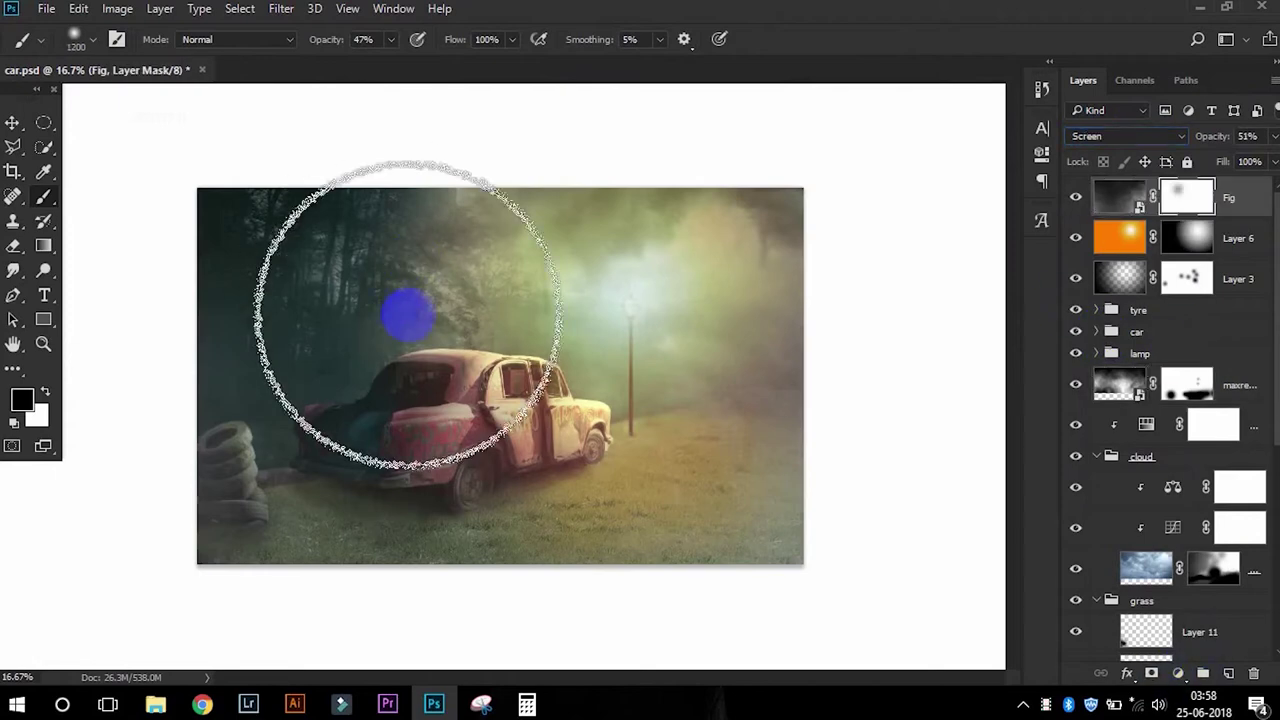
- Lower the Fig layer's opacity and target its mask, comparing the scene with Fig hidden and shown
key("v")
left_click(1118, 197)
left_click_drag(1210, 136, 1205, 145)
left_click(1187, 197)
key("b")
left_click(1076, 197)
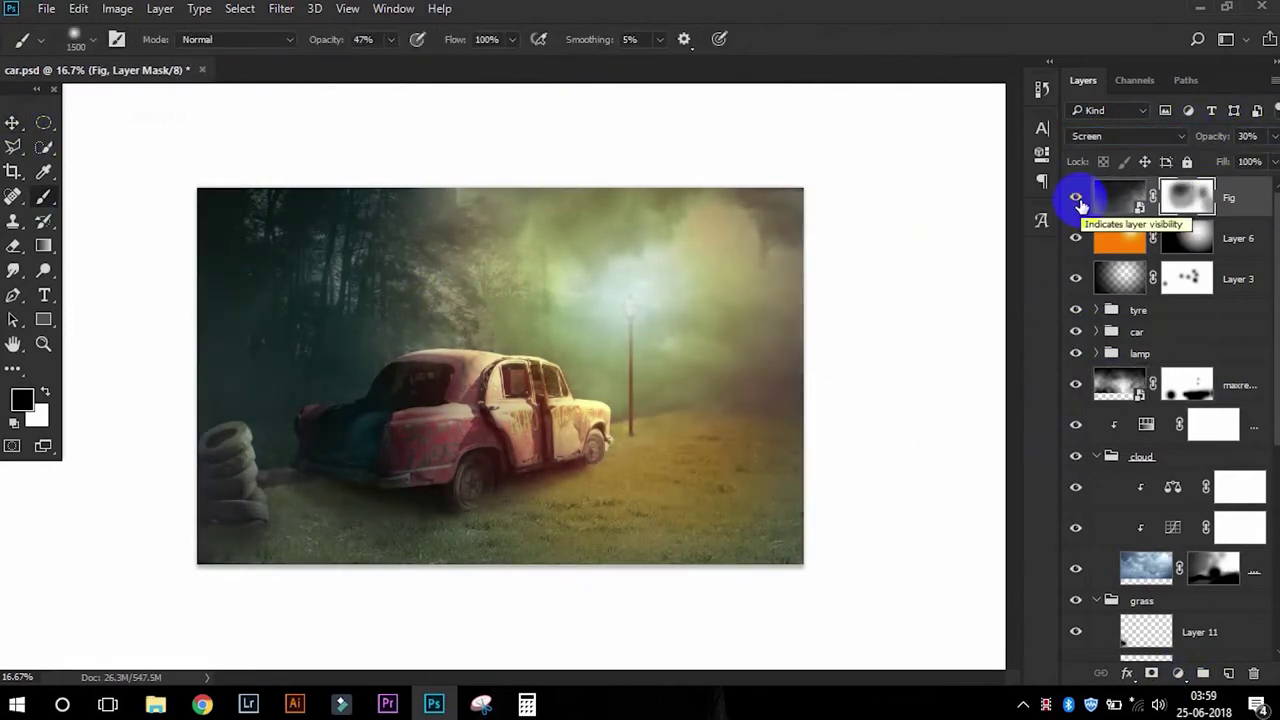
left_click(13, 122)
left_click(366, 114)
left_click(1178, 673)
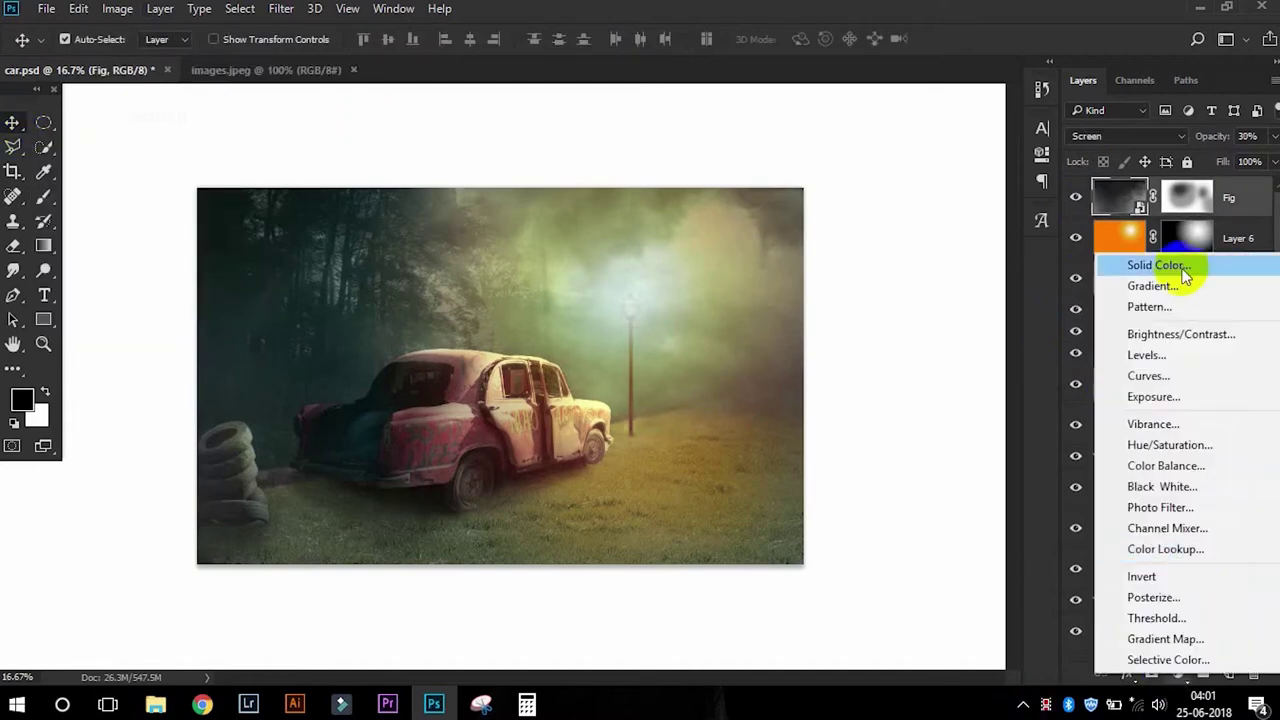
- Add a Brightness/Contrast adjustment (brightness -3, contrast -16) and a Levels adjustment
left_click(1200, 331)
left_click_drag(909, 228, 907, 228)
left_click_drag(909, 264, 884, 272)
left_click(1178, 673)
left_click(1200, 360)
- Add a Color Balance adjustment with Midtones Cyan-Red -10 and a slight Highlights yellow-blue shift
left_click(1178, 673)
left_click(1200, 471)
left_click_drag(884, 222, 866, 222)
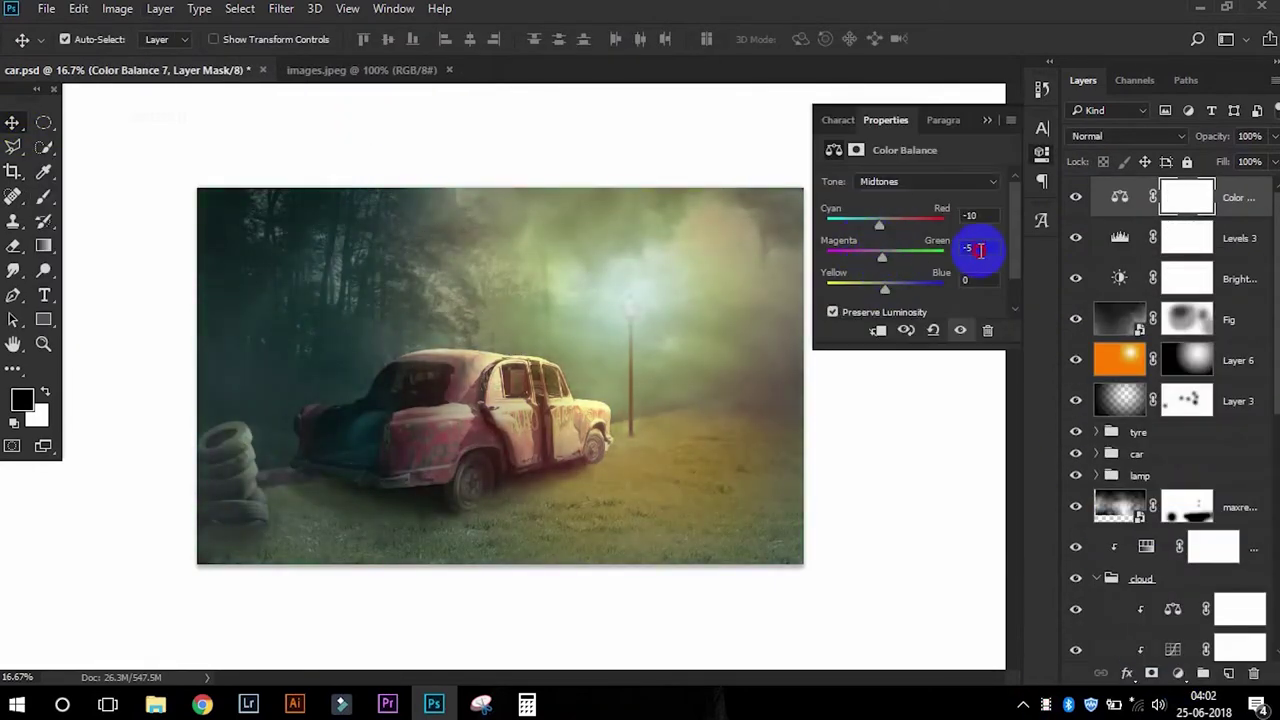
key("Up")
key("Down")
key("Down")
left_click_drag(885, 290, 878, 292)
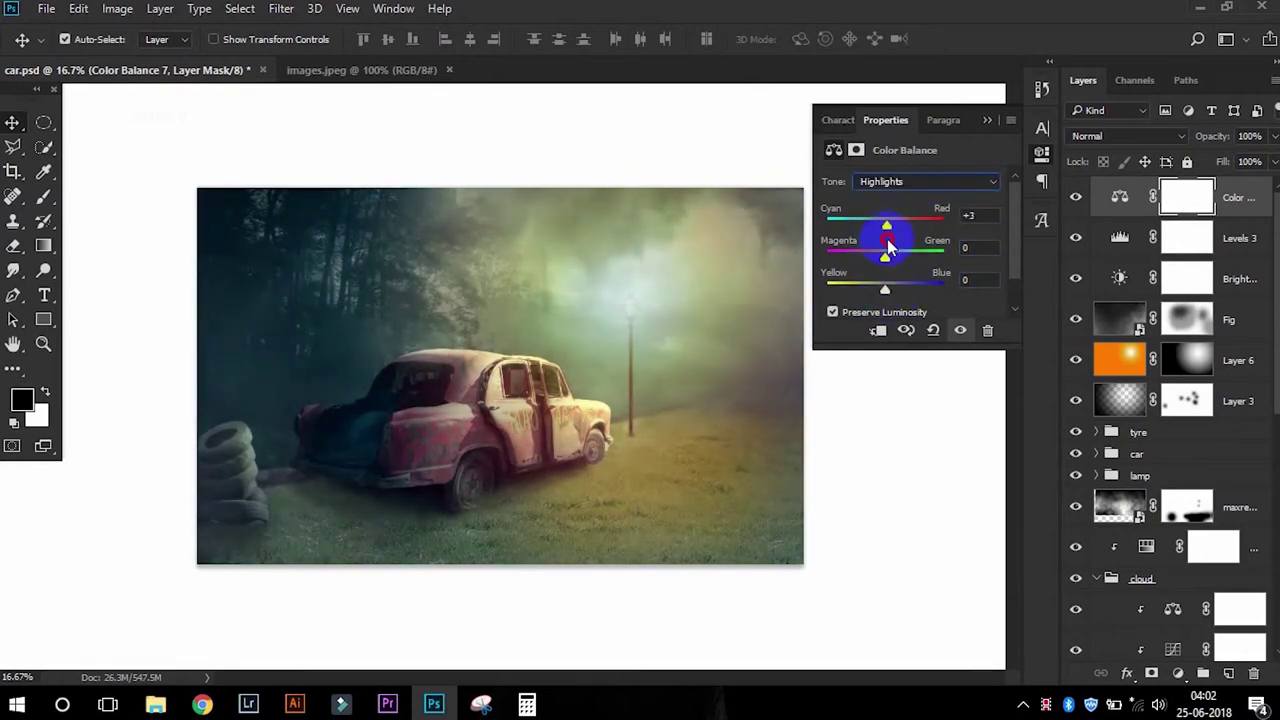
- Add and reposition a gradient fill layer, then add a Color Lookup adjustment
left_click(1178, 673)
left_click(1150, 280)
left_click_drag(557, 466, 590, 478)
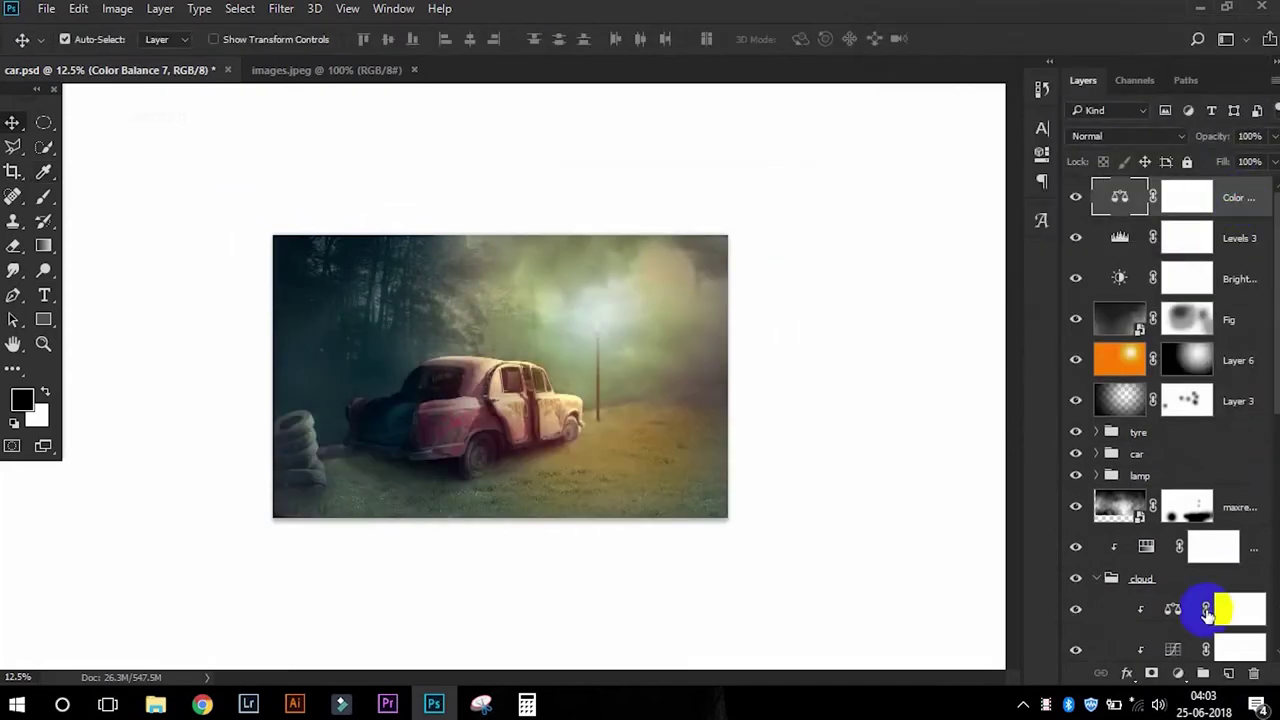
left_click(960, 351)
- Lower the Color Lookup layer's opacity to 65%
scroll(960, 181, "down", 2)
scroll(968, 183, "down", 4)
scroll(968, 183, "down", 1)
scroll(968, 183, "down", 1)
scroll(968, 183, "down", 1)
left_click_drag(1215, 136, 1190, 136)
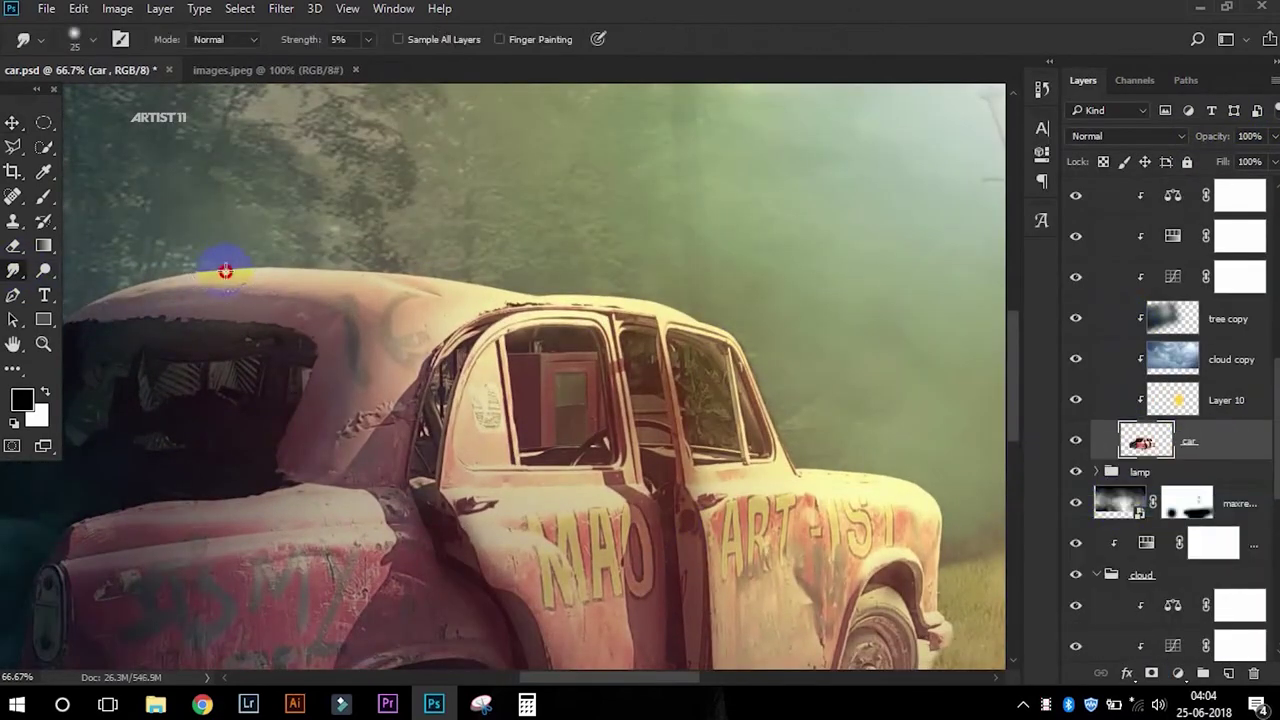
- Smudge the car's roof and rear edges to soften them
scroll(334, 273, "up", 3)
scroll(77, 374, "down", 4)
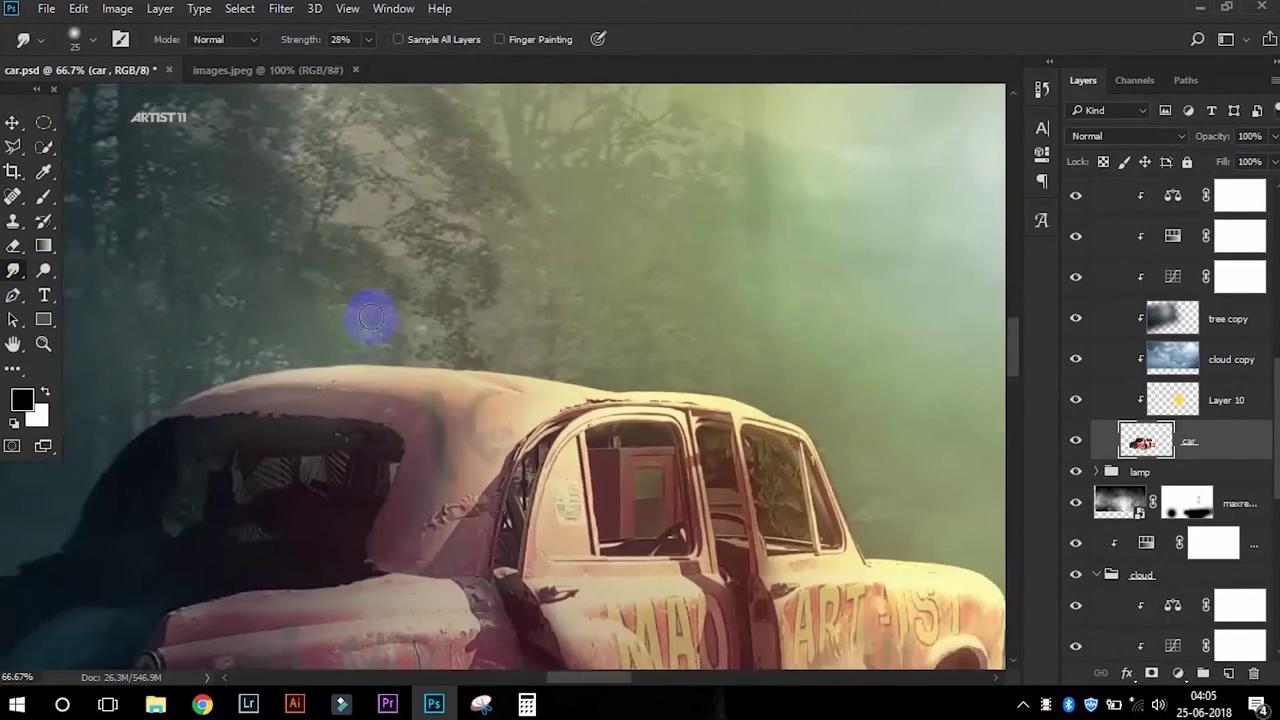
scroll(287, 383, "up", 2)
left_click_drag(287, 383, 647, 160)
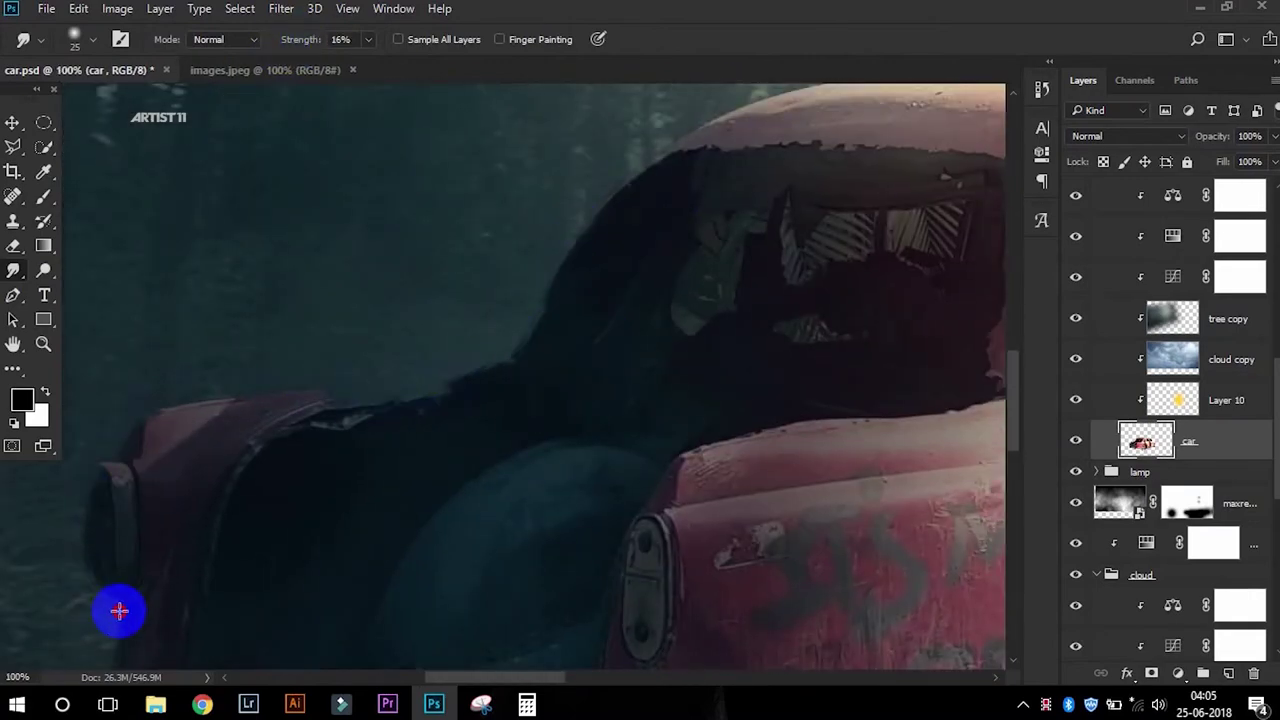
scroll(119, 610, "down", 4)
key("bracketleft")
key("bracketleft")
scroll(443, 577, "up", 4)
left_click_drag(303, 349, 447, 351)
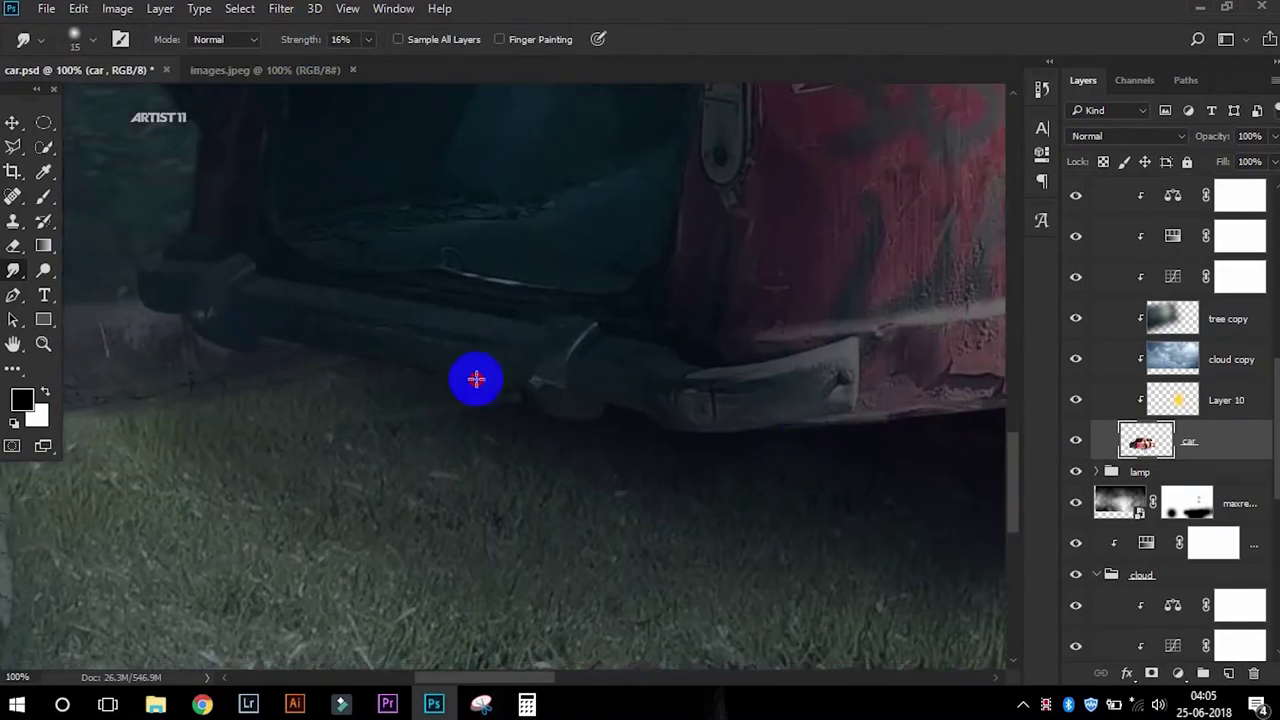
scroll(474, 377, "down", 3)
- Shade the car's lower body black on clipped Layer 12 at 70%, erasing excess near the rear wheel
key("ctrl+shift+alt+n")
left_click(42, 205)
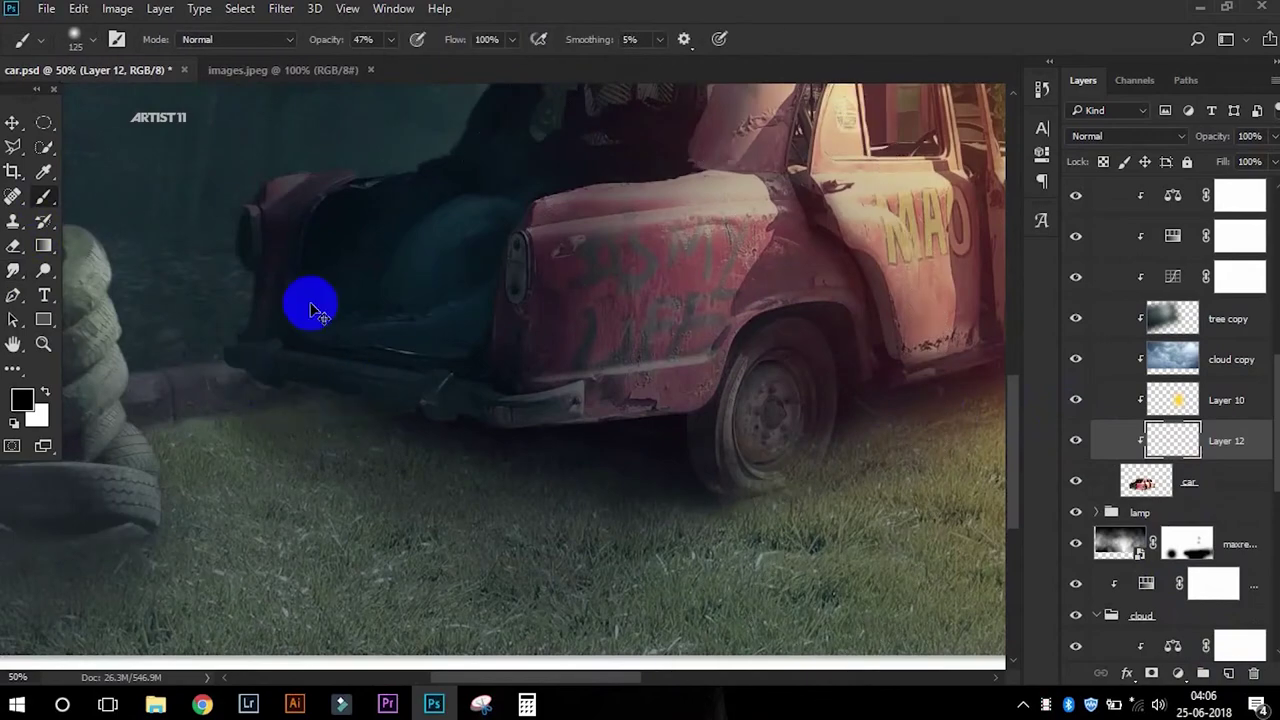
key("ctrl+z")
key("bracketleft")
key("bracketleft")
key("bracketleft")
key("ctrl+z")
key("x")
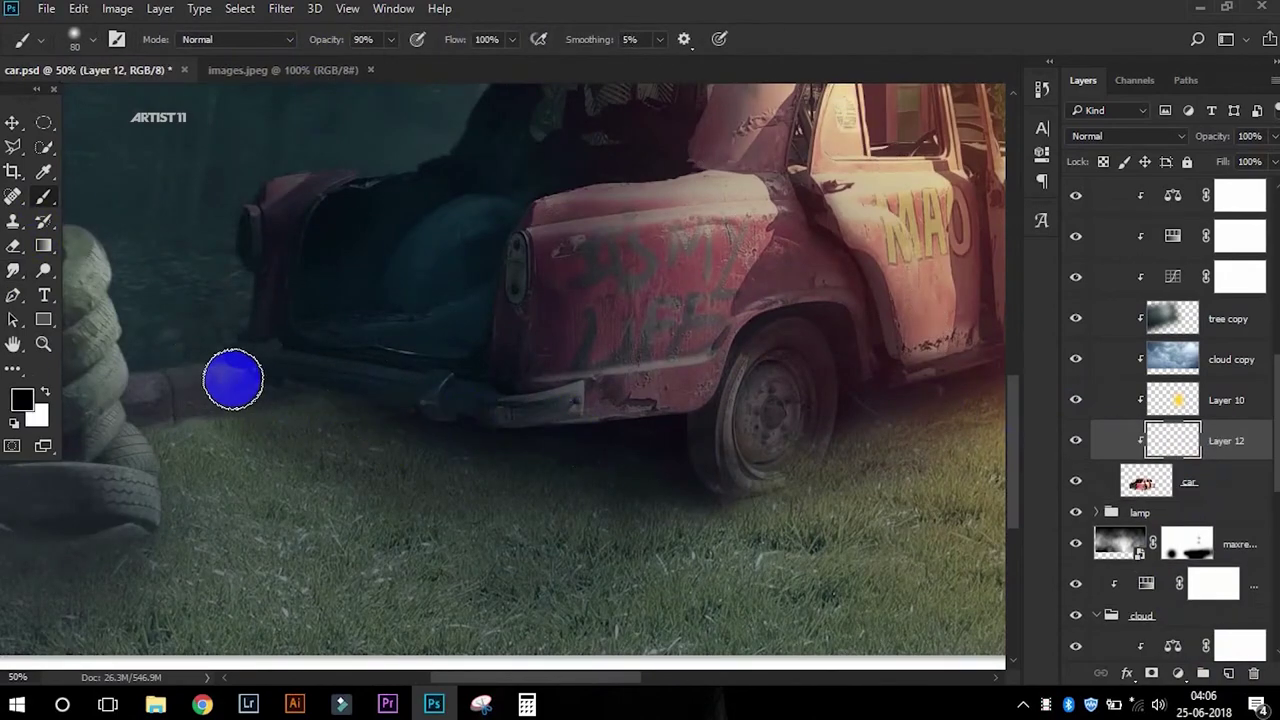
key("e")
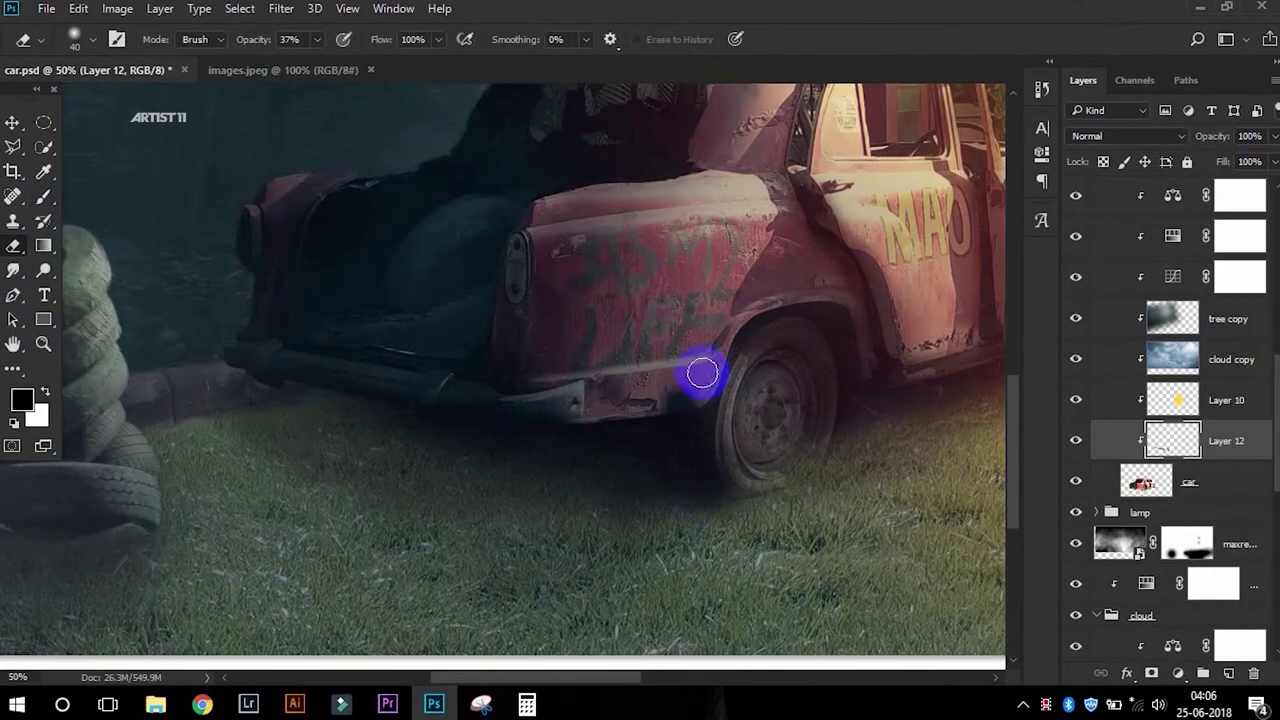
type("70")
scroll(900, 329, "up", 1)
left_click_drag(840, 406, 943, 371)
- Expand the tyre group in the Layers panel
scroll(700, 400, "up", 1)
scroll(463, 243, "down", 3)
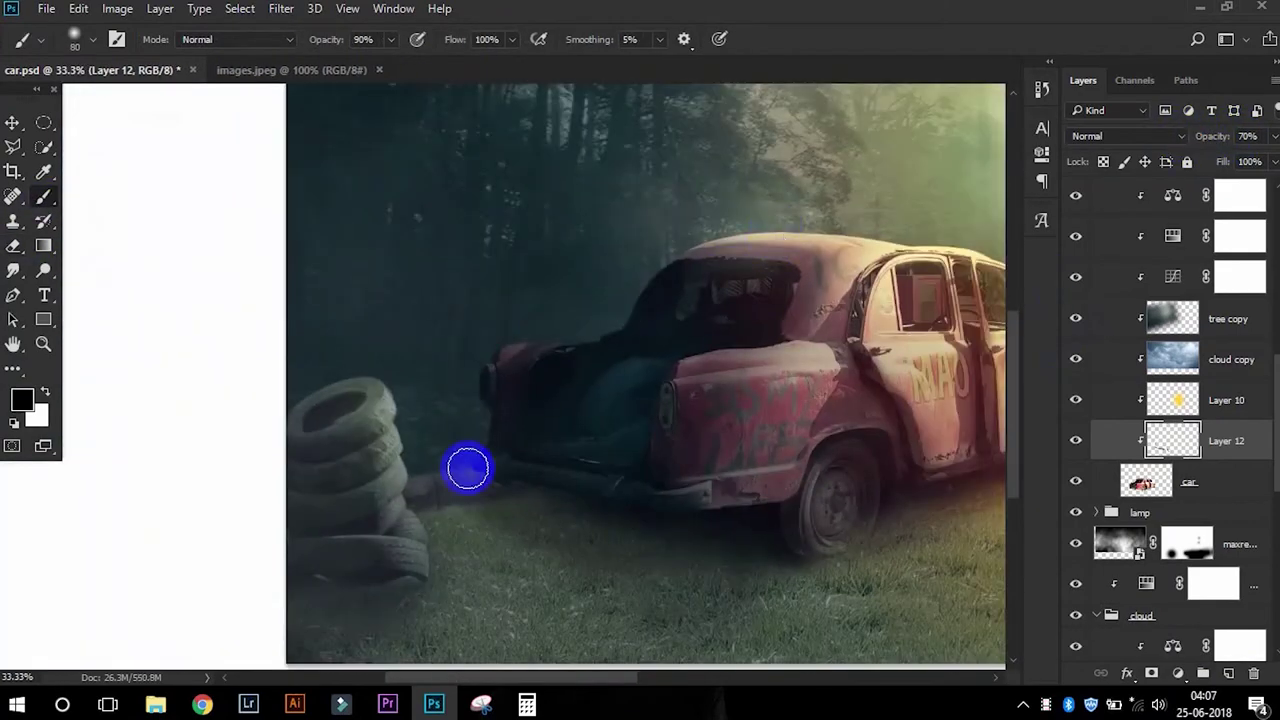
scroll(177, 588, "down", 1)
left_click(15, 121)
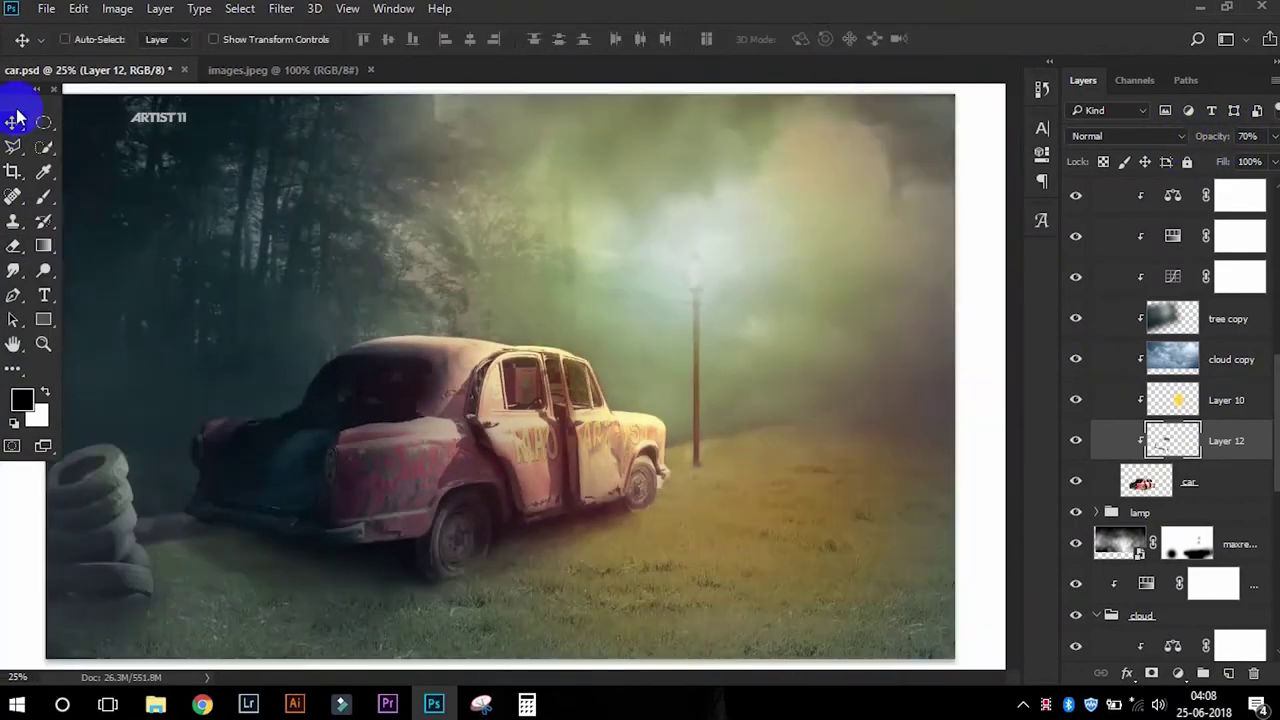
scroll(1080, 405, "up", 5)
left_click(1096, 320)
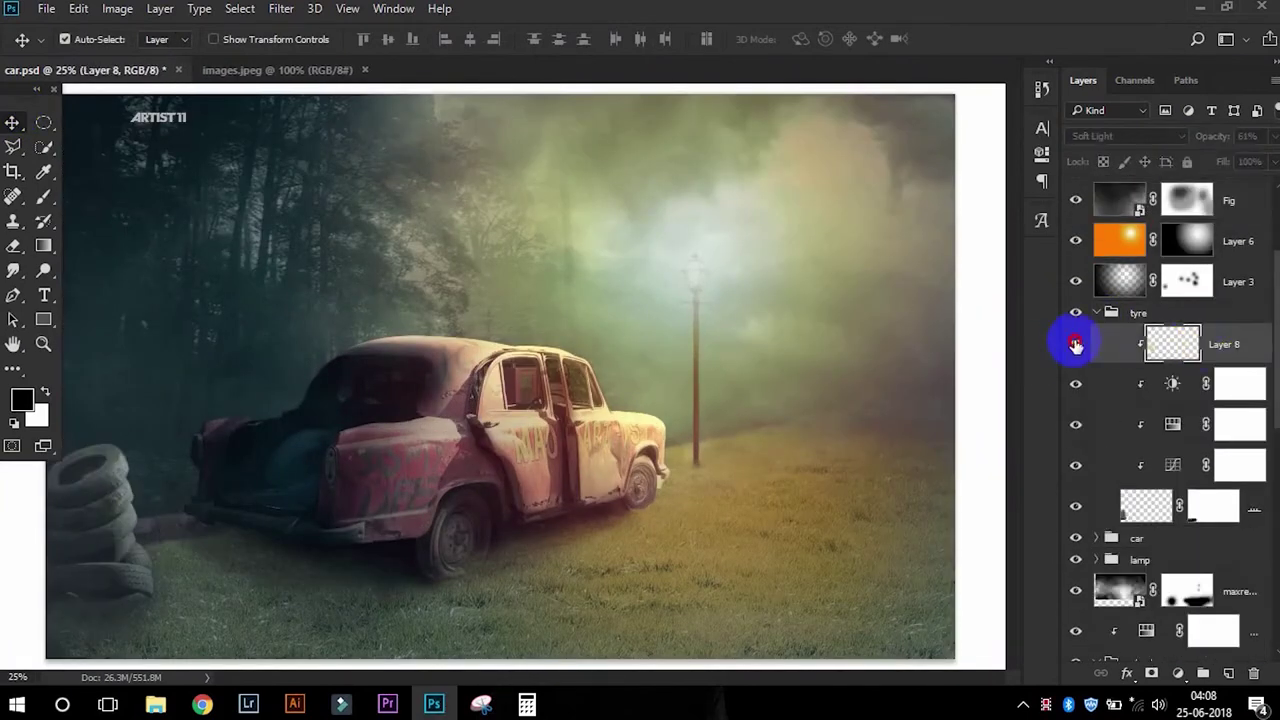
- Open a tyre adjustment's settings, then apply Camera Raw to the merged layer with Temperature -2
double_click(1172, 427)
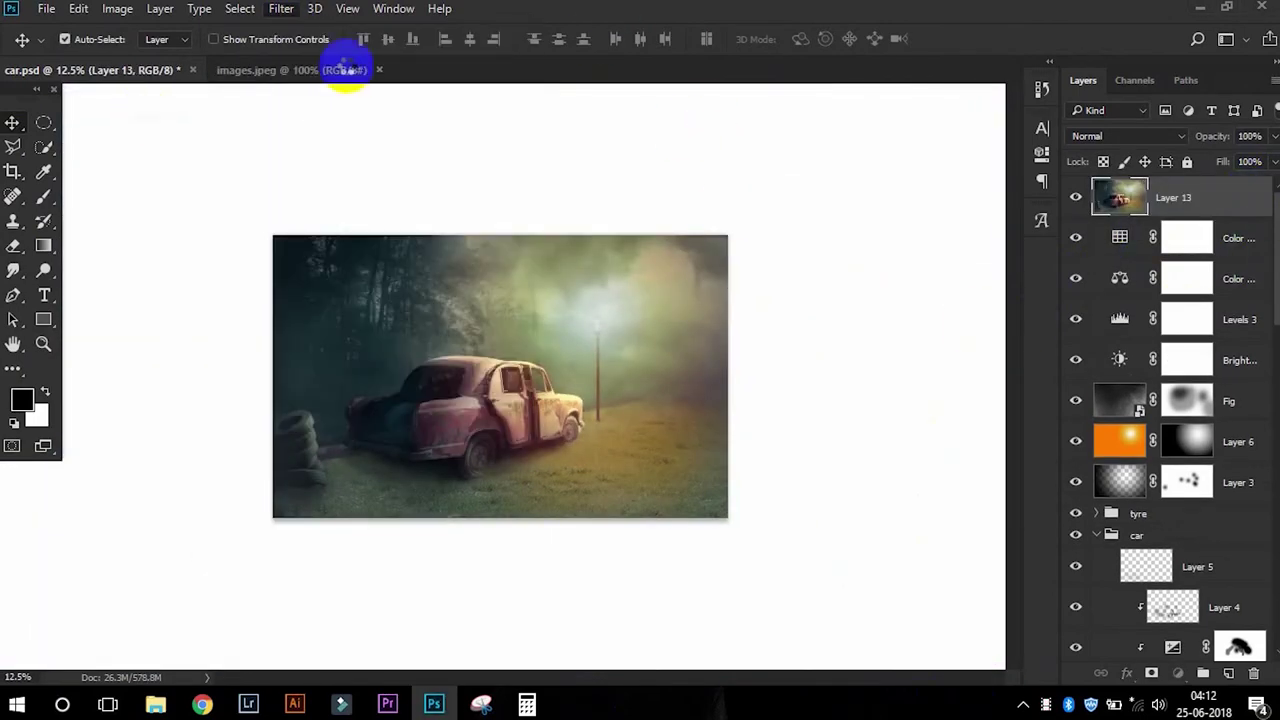
key("ctrl+shift+a")
mouse_move(1034, 297)
left_mouse_down()
mouse_move(1020, 297)
mouse_move(1032, 297)
left_mouse_up()
left_click_drag(1034, 416, 1038, 475)
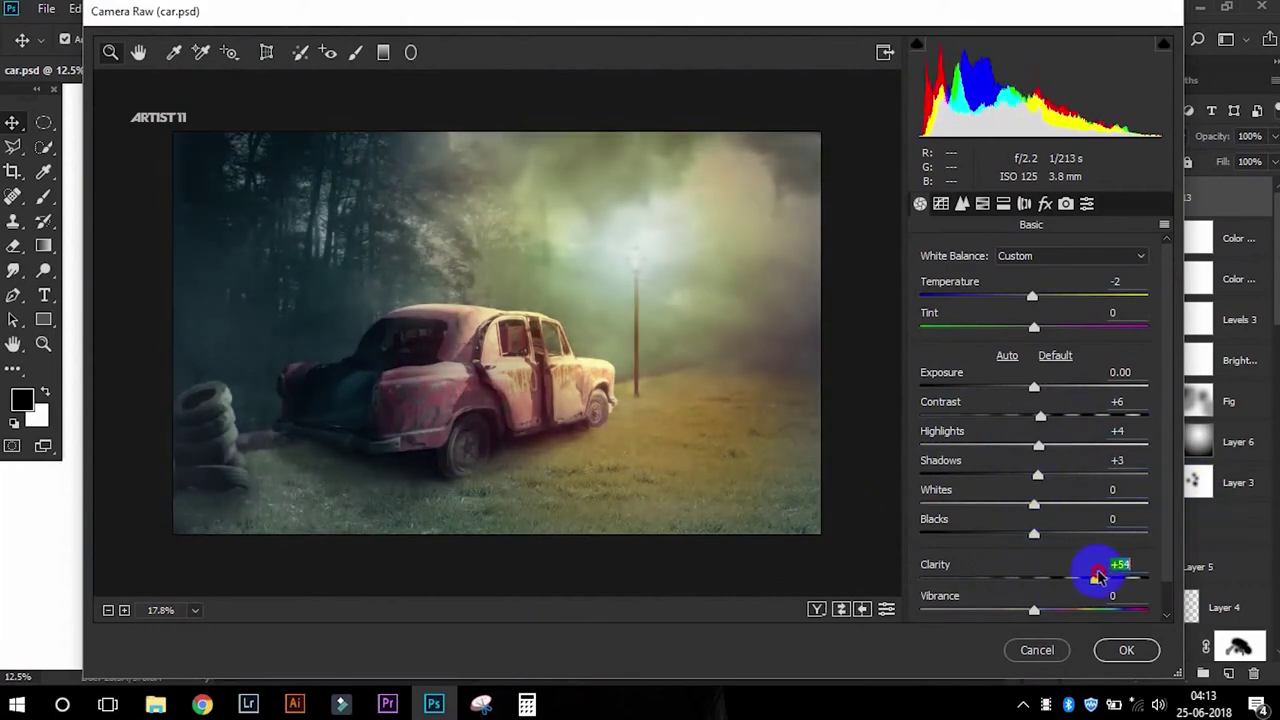
- In Camera Raw's HSL Hue controls, shift the red hues toward +43
left_click(962, 203)
left_click_drag(1040, 352, 926, 352)
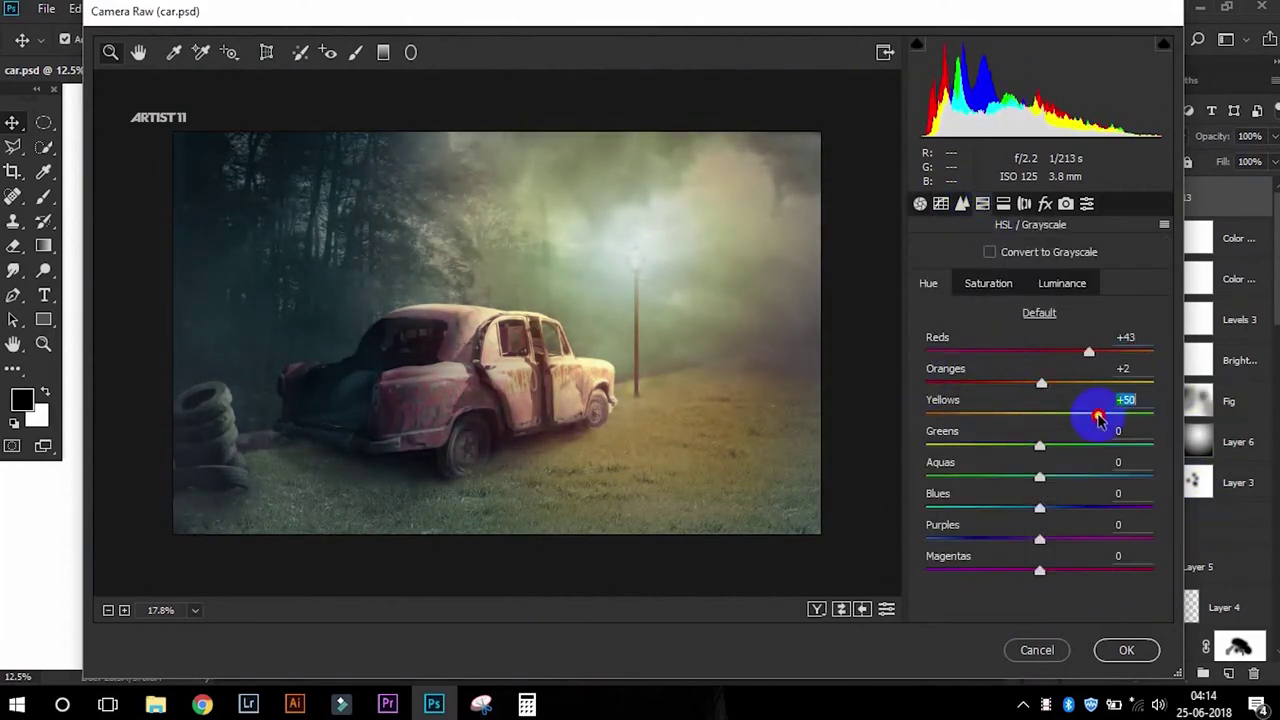